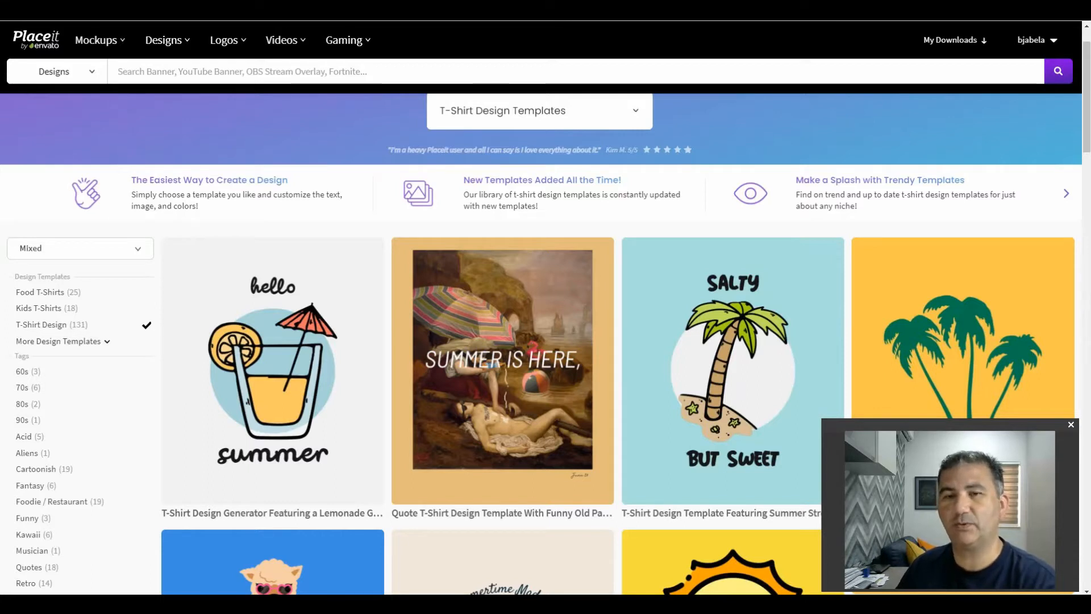
- Filter the T-shirt design templates by the Summer tag and open the "hello summer" lemonade glass template
{"action": "mouse_move", "coordinate": [183, 47]}
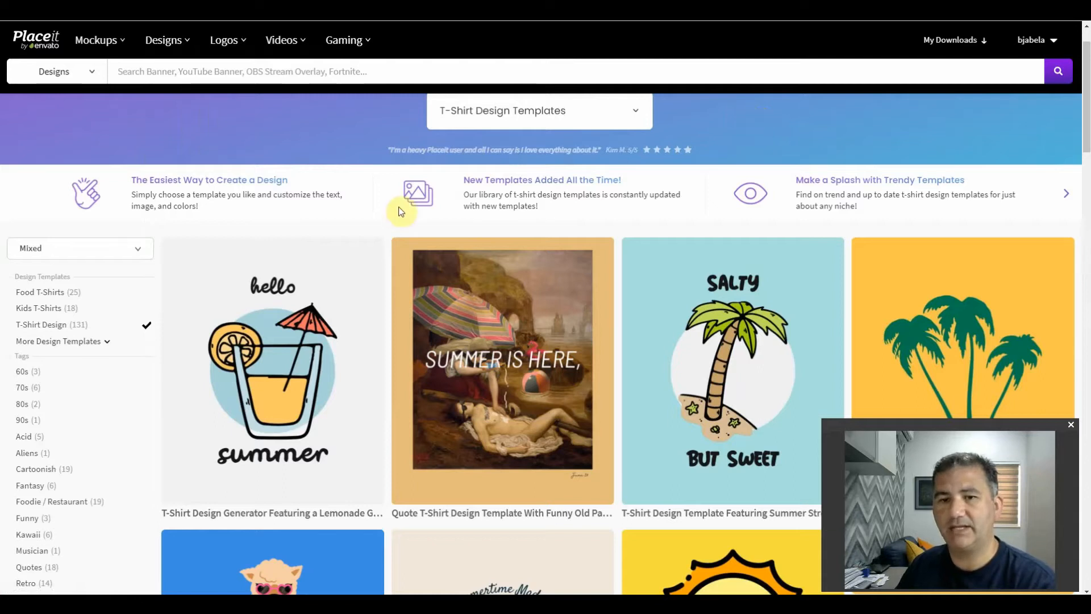
{"action": "scroll", "coordinate": [83, 293], "scroll_direction": "down", "scroll_amount": 2}
{"action": "scroll", "coordinate": [92, 298], "scroll_direction": "down", "scroll_amount": 5}
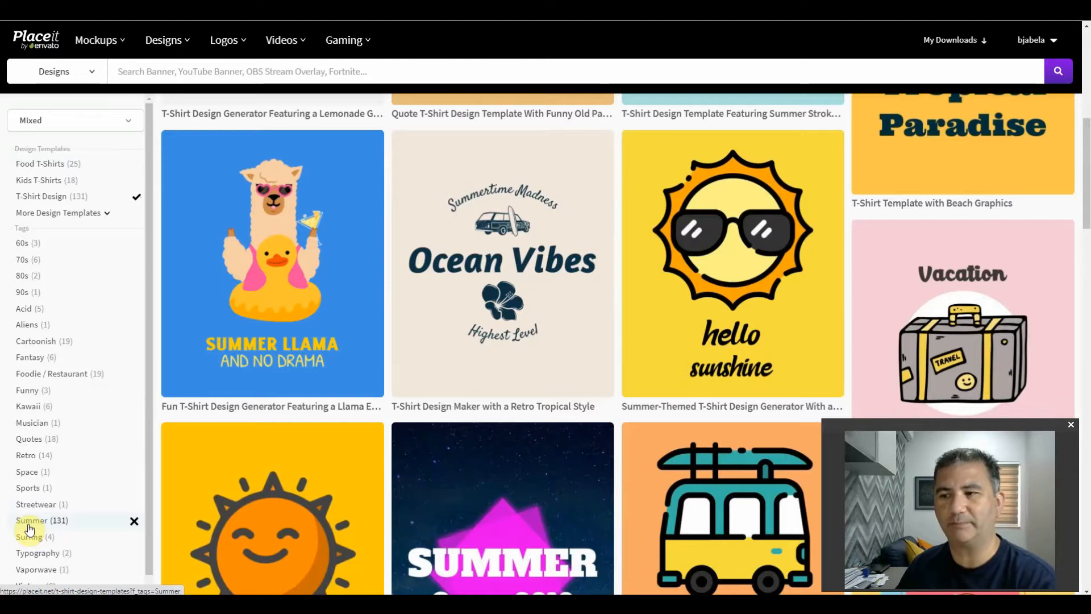
{"action": "left_click", "coordinate": [30, 529]}
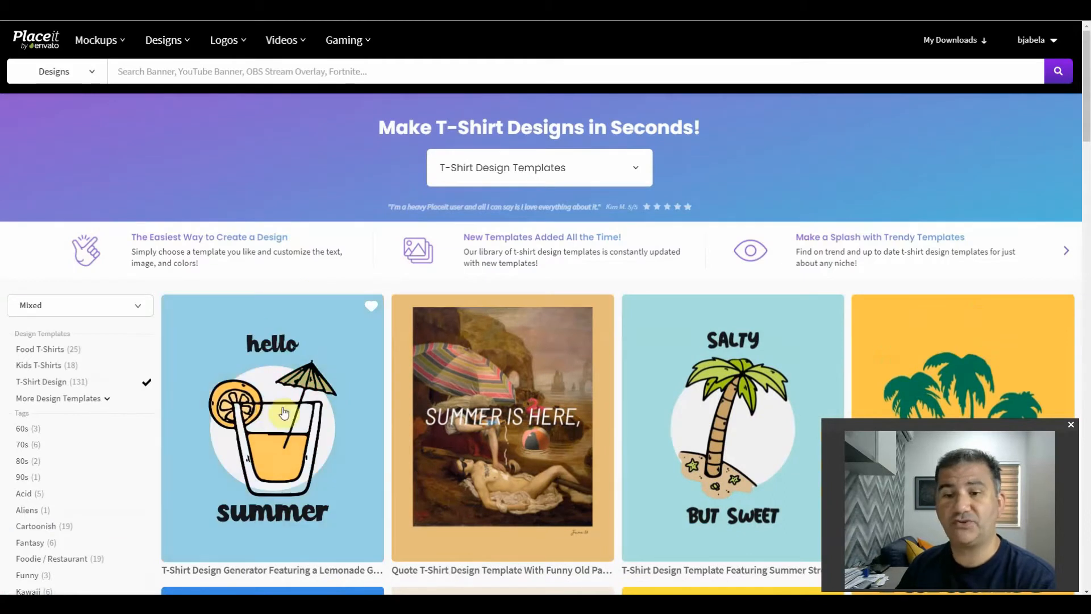
{"action": "scroll", "coordinate": [296, 388], "scroll_direction": "down", "scroll_amount": 1}
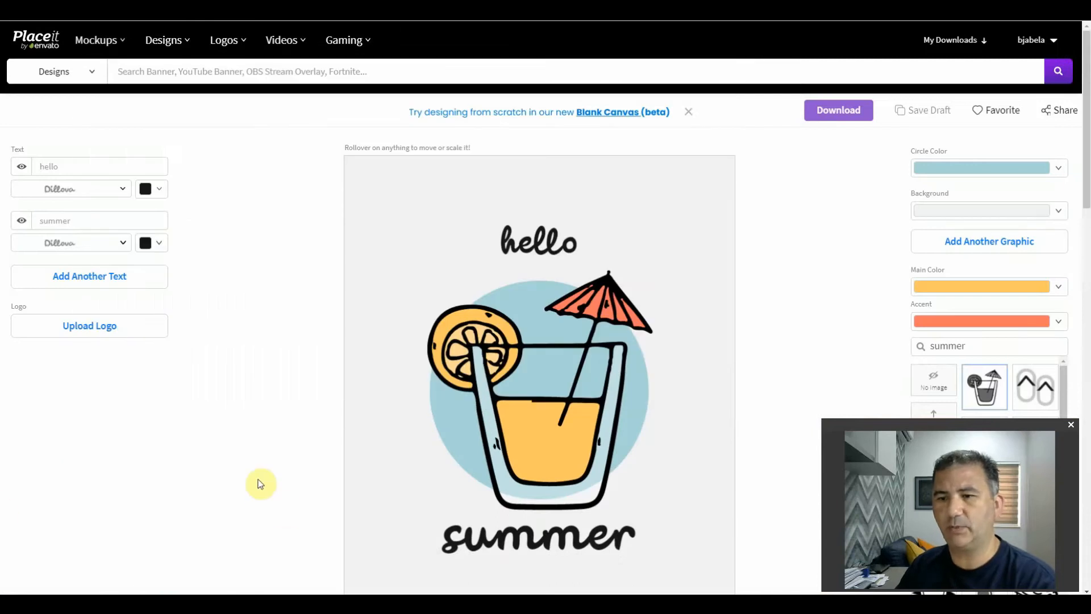
{"action": "scroll", "coordinate": [250, 477], "scroll_direction": "down", "scroll_amount": 2}
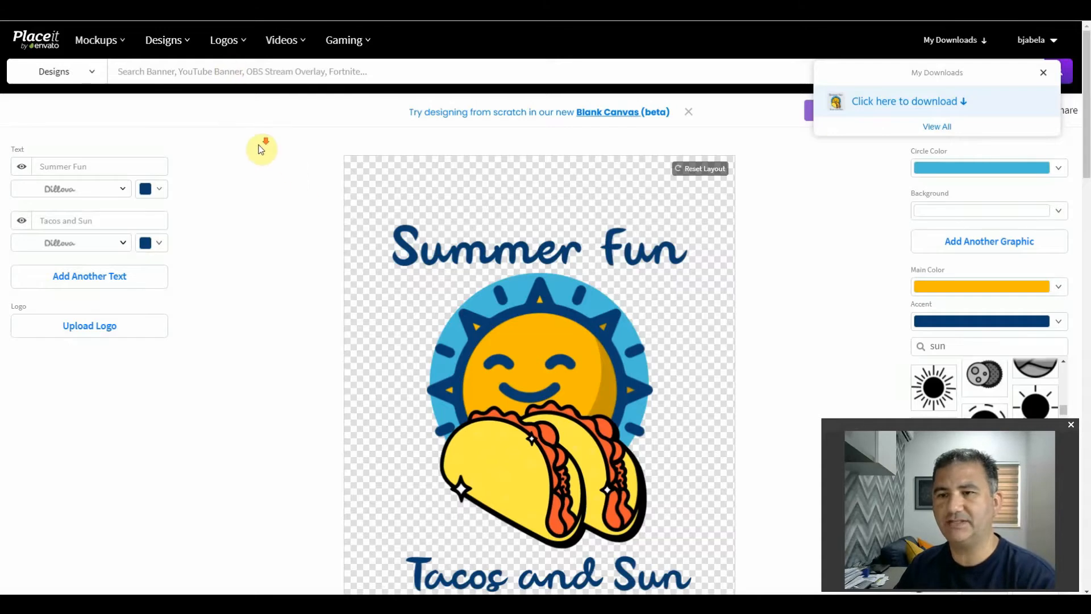
{"action": "scroll", "coordinate": [260, 147], "scroll_direction": "down", "scroll_amount": 3}
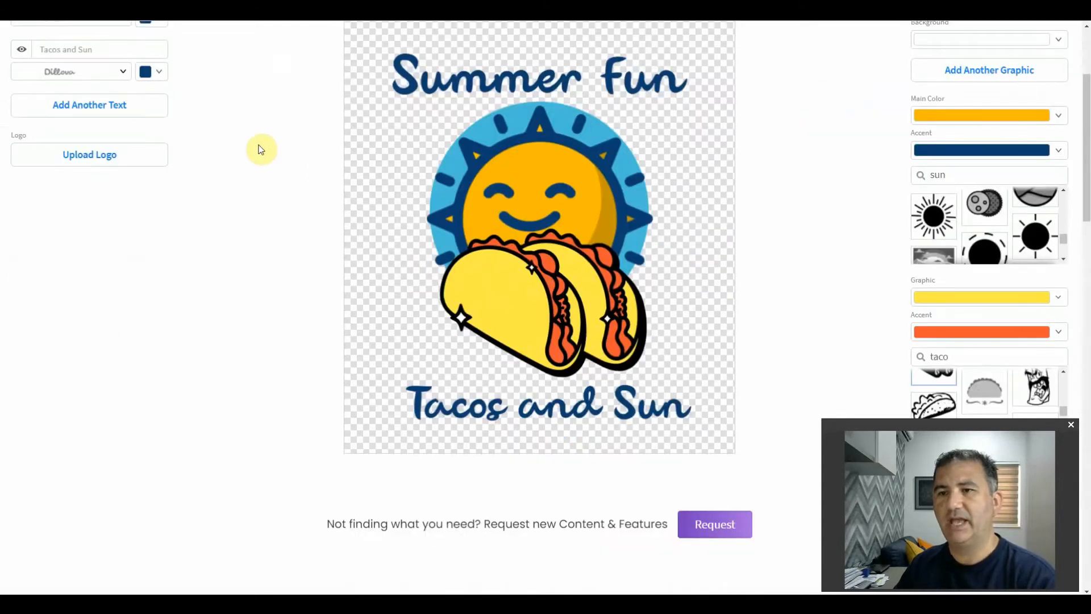
{"action": "scroll", "coordinate": [262, 148], "scroll_direction": "up", "scroll_amount": 1}
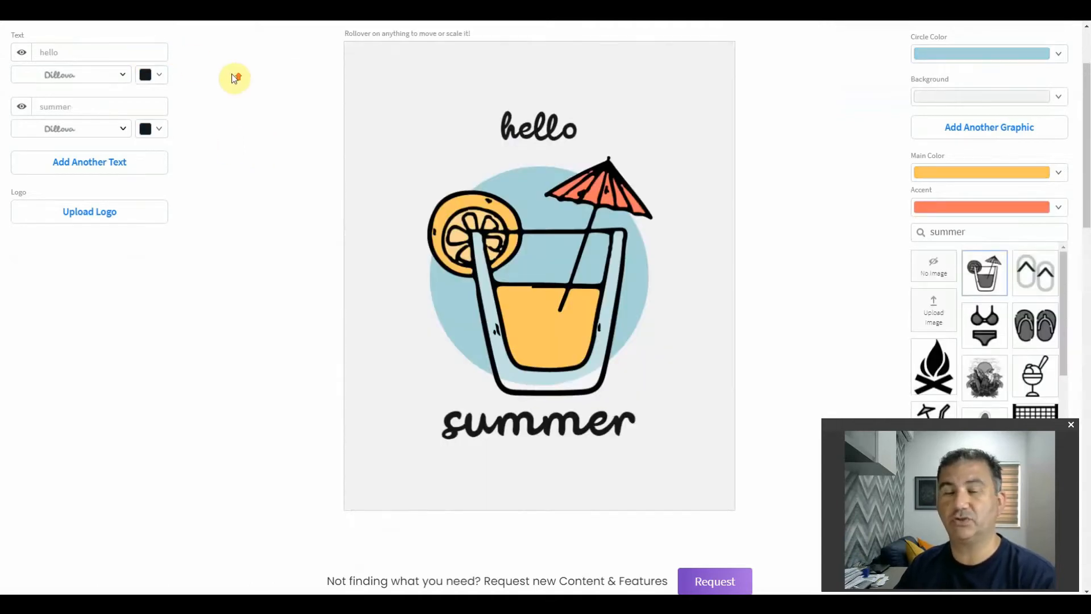
{"action": "scroll", "coordinate": [222, 91], "scroll_direction": "up", "scroll_amount": 2}
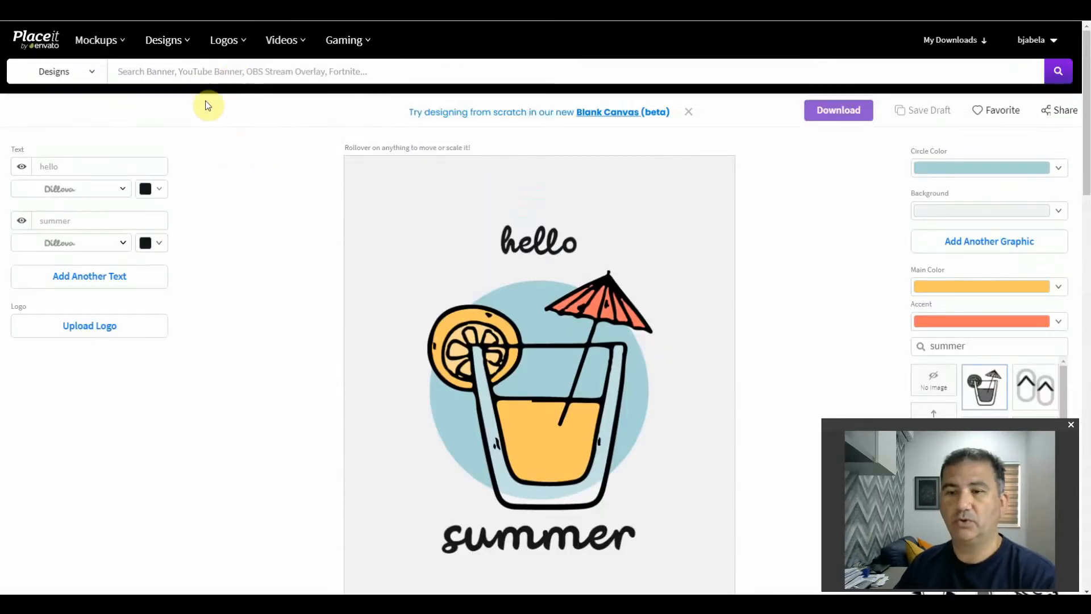
- Replace the upper text line with "Summer Fun" and the lower text line with "Tacos and Sun"
{"action": "left_click", "coordinate": [75, 163]}
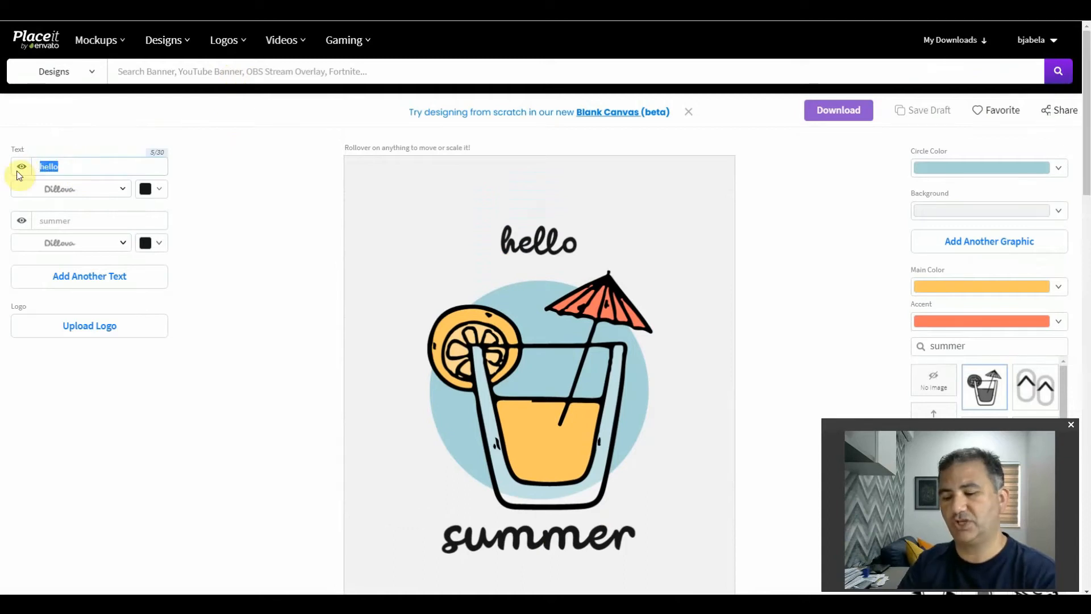
{"action": "type", "text": "Summer Fun"}
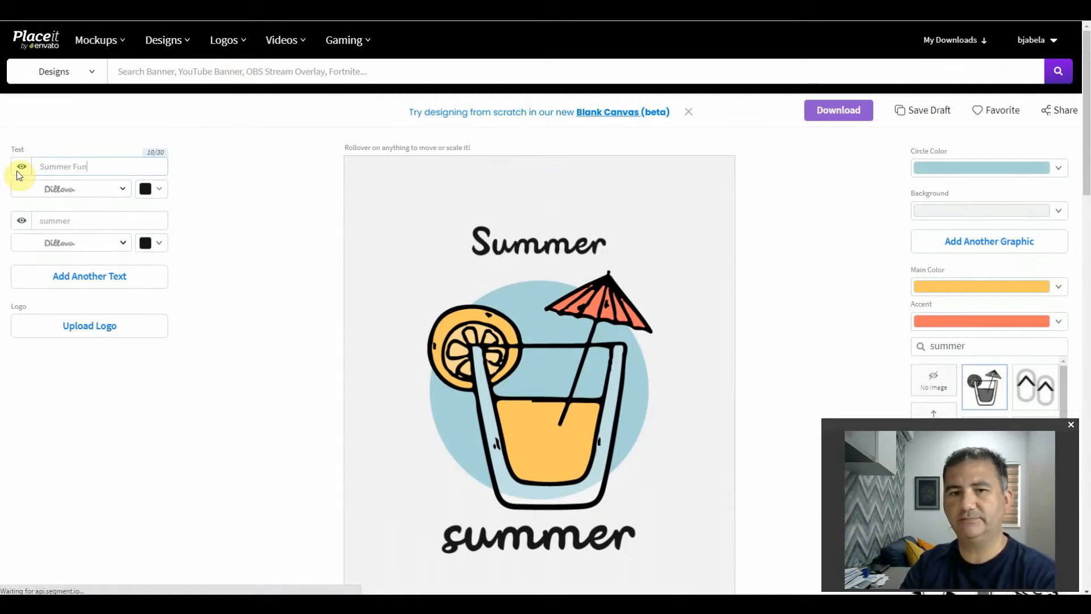
{"action": "key", "text": "Tab"}
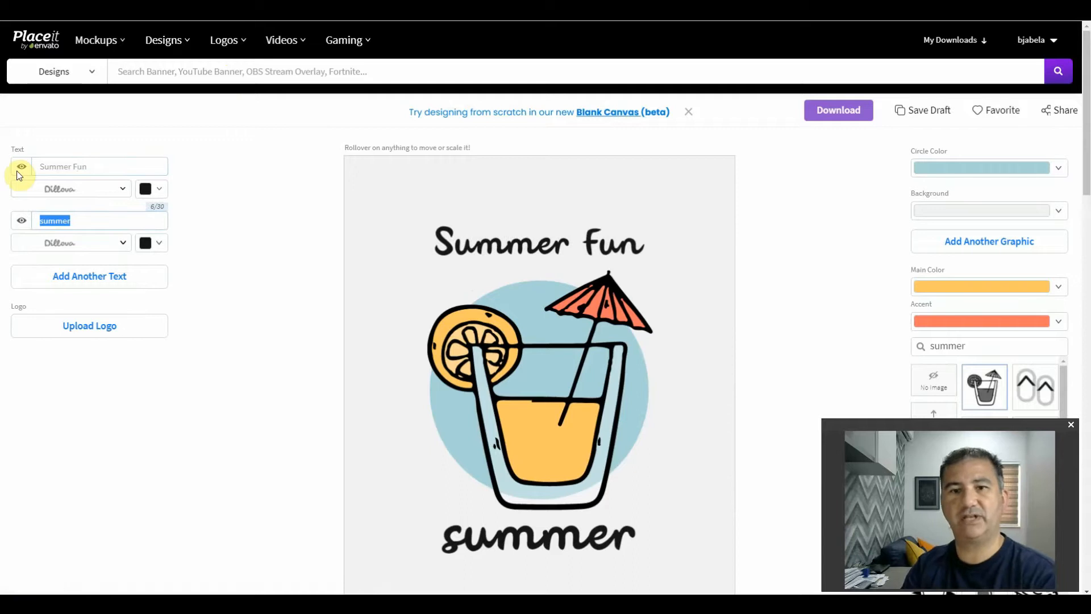
{"action": "type", "text": "Tacos a"}
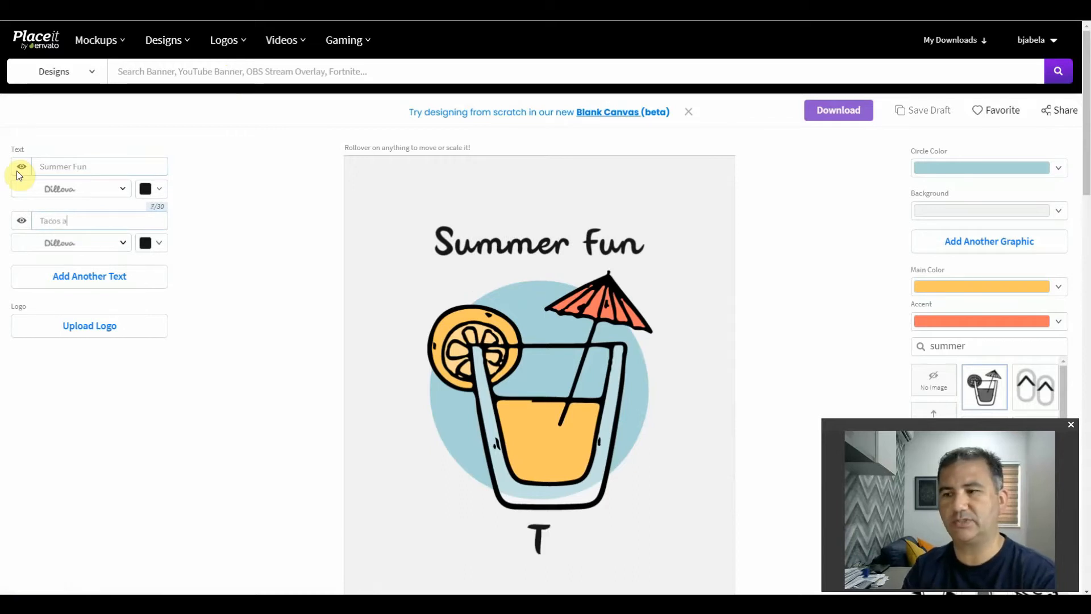
{"action": "type", "text": "nd Sun"}
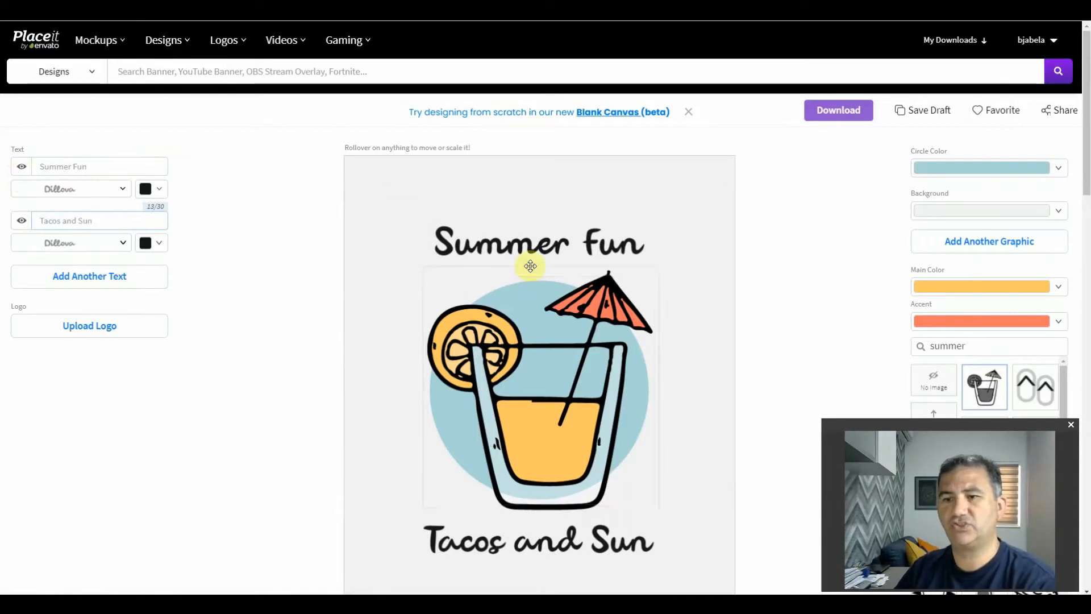
- Search the main graphic's images for "sun" and replace the lemonade glass with the smiling sun
{"action": "scroll", "coordinate": [550, 355], "scroll_direction": "down", "scroll_amount": 2}
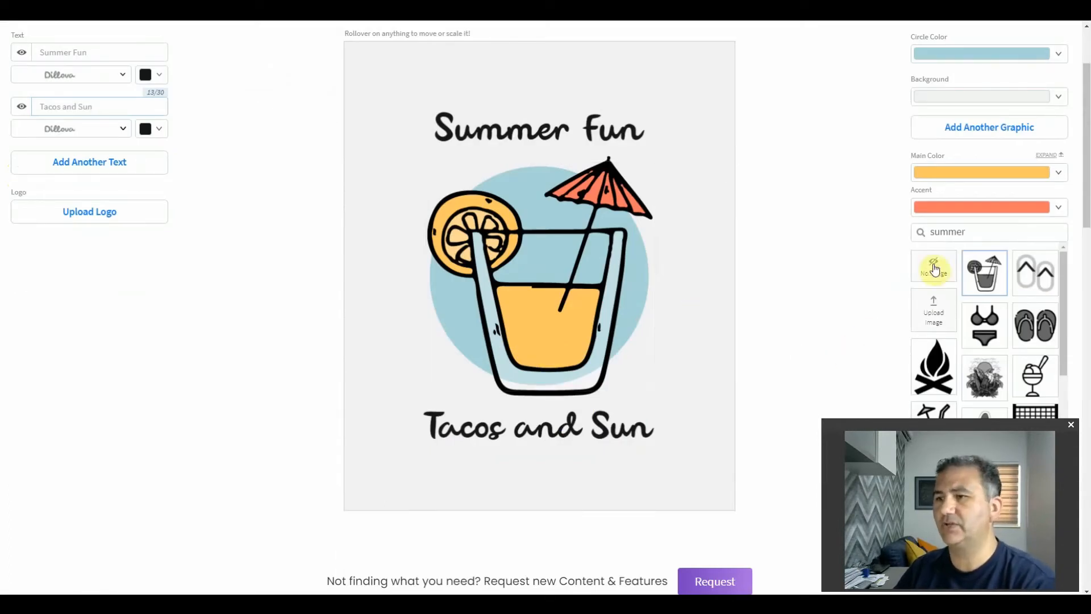
{"action": "left_click_drag", "start_coordinate": [972, 232], "coordinate": [914, 233]}
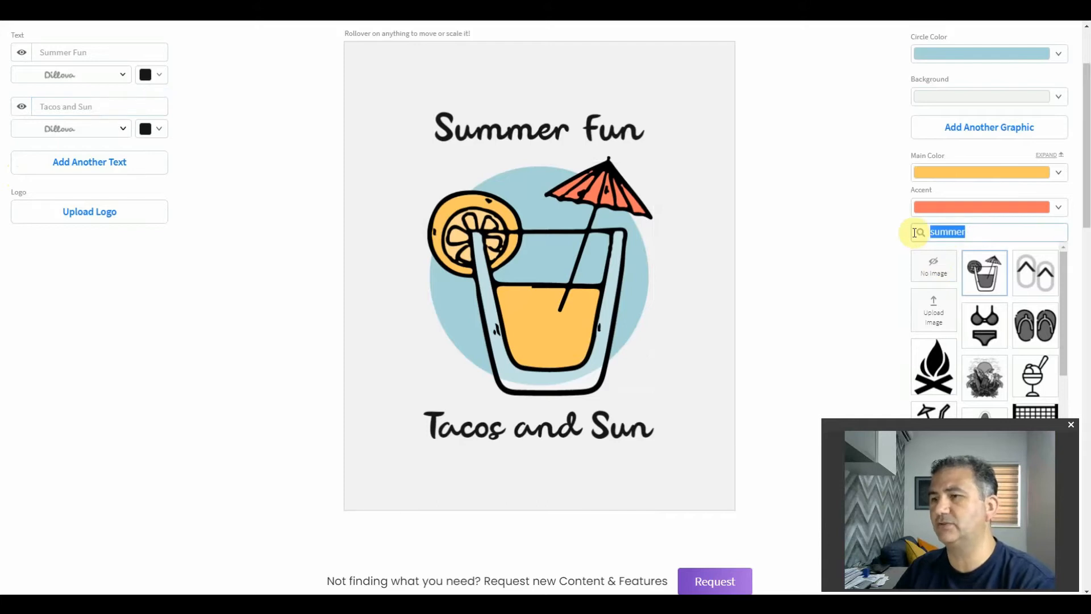
{"action": "type", "text": "sun"}
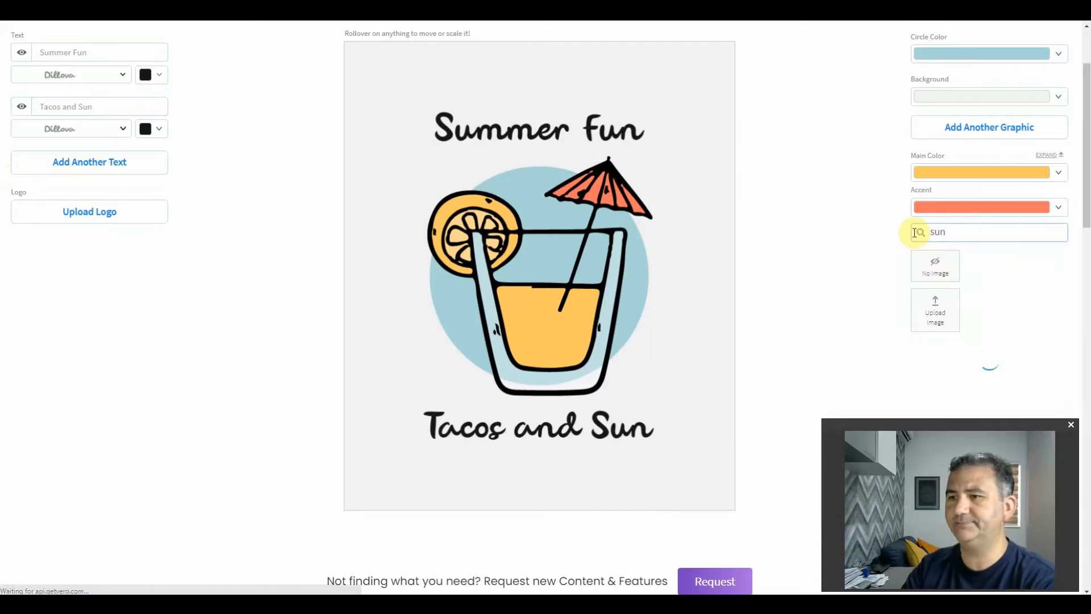
{"action": "scroll", "coordinate": [912, 233], "scroll_direction": "down", "scroll_amount": 2}
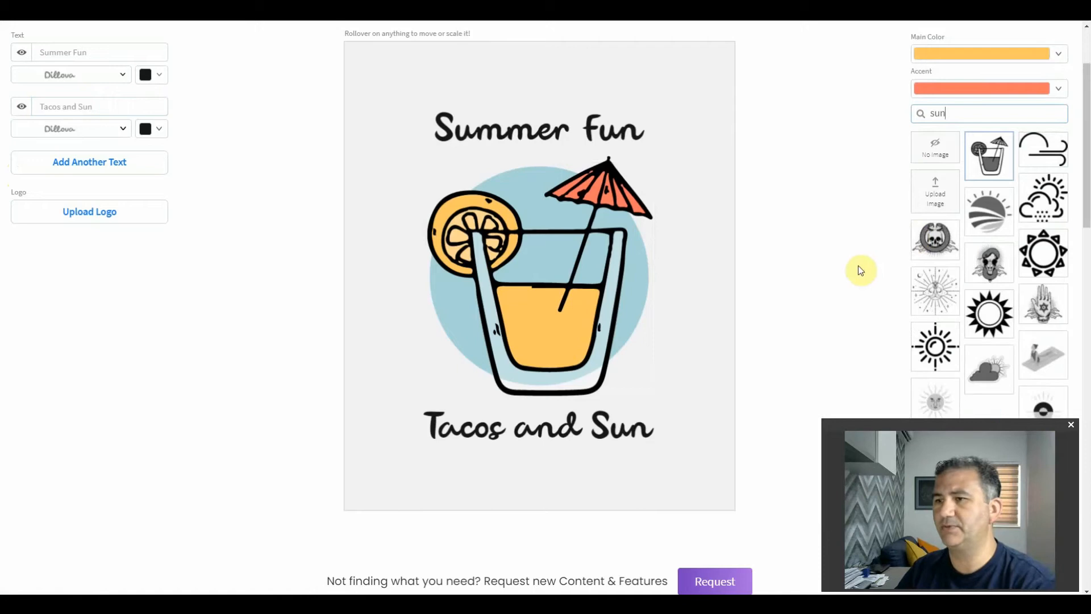
{"action": "scroll", "coordinate": [931, 276], "scroll_direction": "down", "scroll_amount": 1}
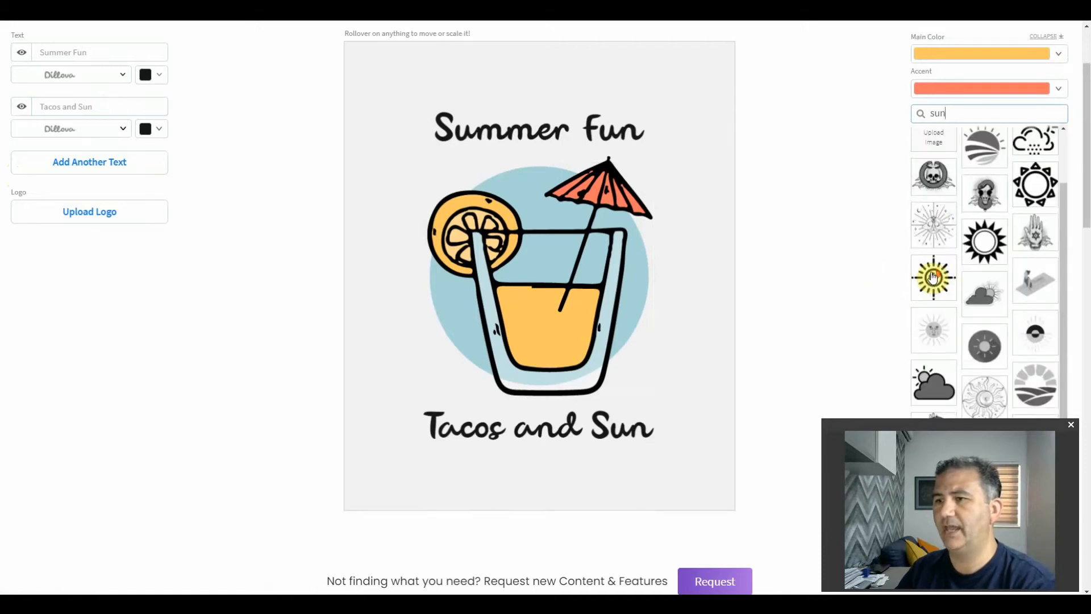
{"action": "scroll", "coordinate": [933, 277], "scroll_direction": "down", "scroll_amount": 3}
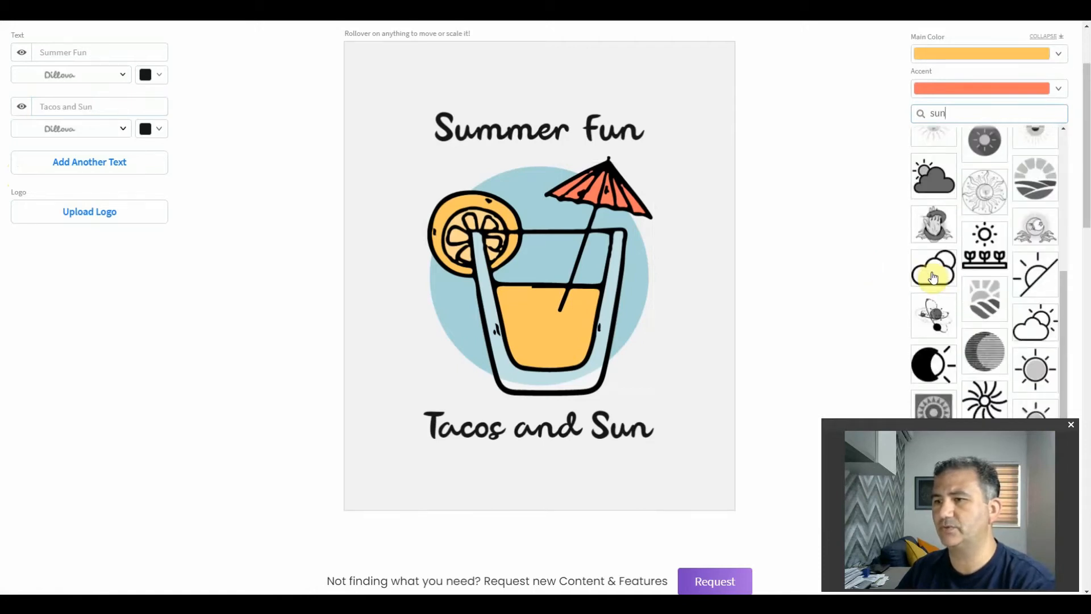
{"action": "scroll", "coordinate": [933, 277], "scroll_direction": "down", "scroll_amount": 2}
{"action": "scroll", "coordinate": [933, 276], "scroll_direction": "up", "scroll_amount": 2}
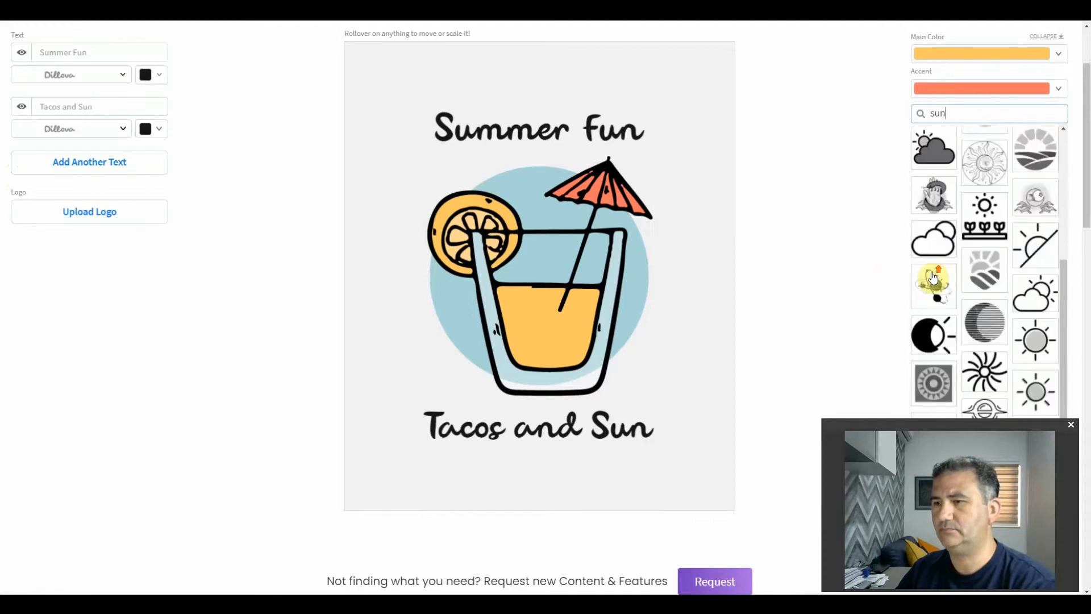
{"action": "scroll", "coordinate": [1052, 406], "scroll_direction": "down", "scroll_amount": 3}
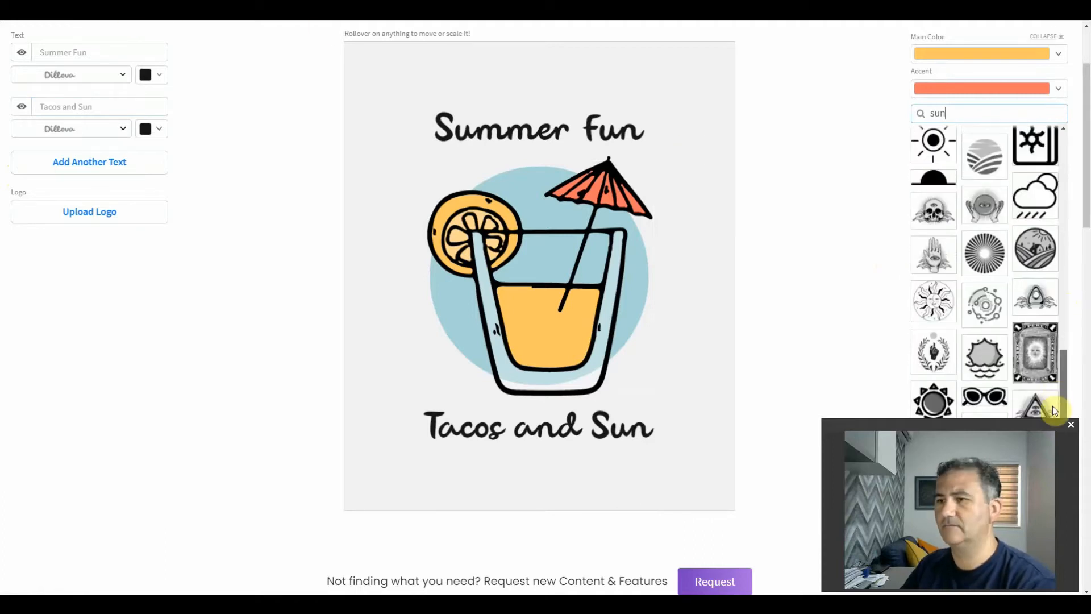
{"action": "left_click_drag", "start_coordinate": [1064, 335], "coordinate": [1064, 418]}
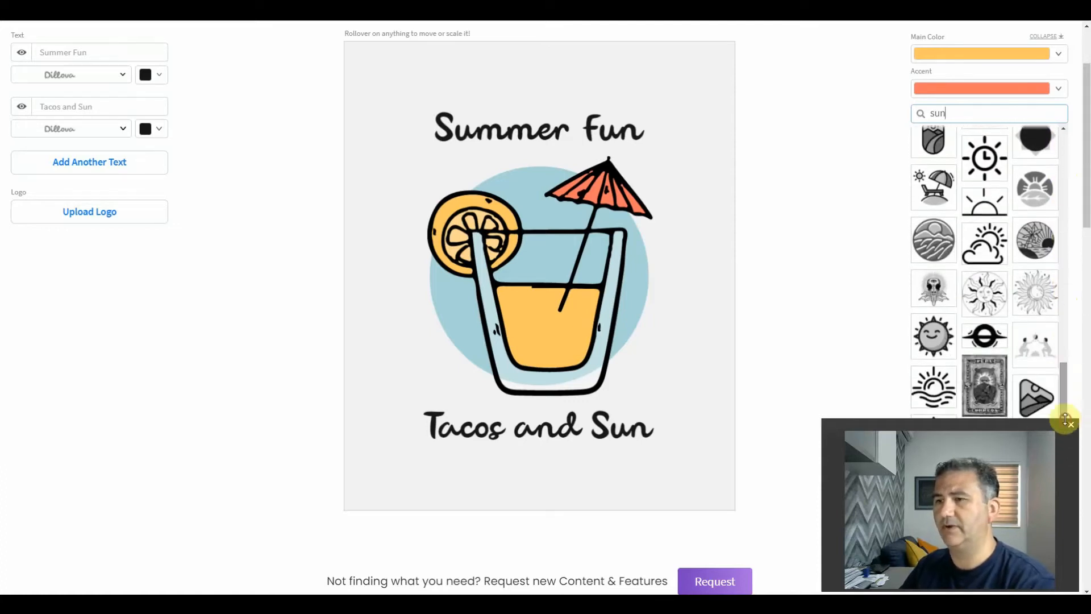
{"action": "left_click", "coordinate": [938, 335]}
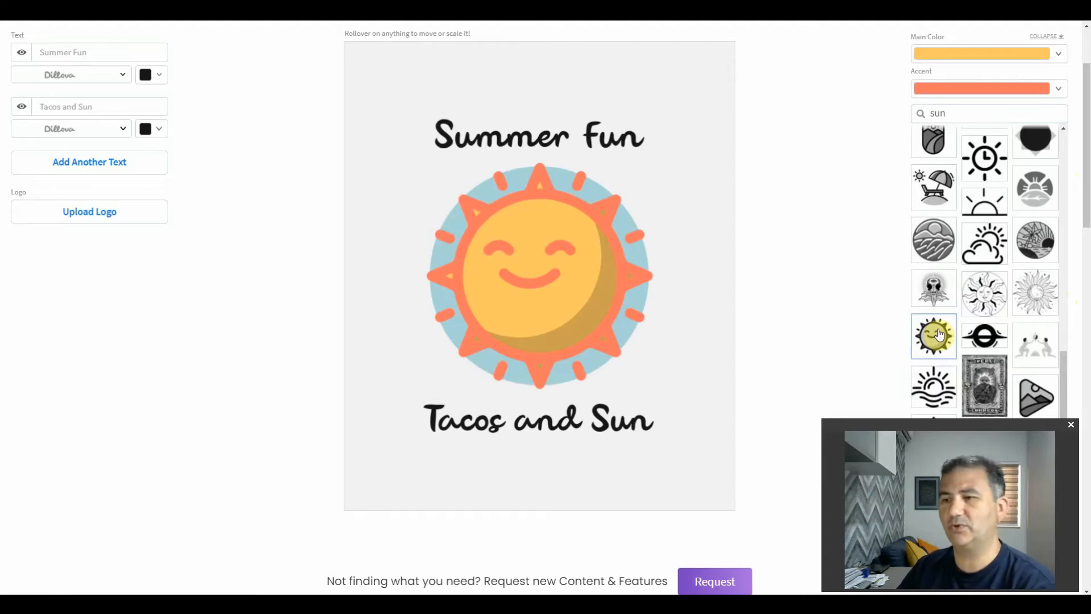
- Add another graphic to the design
{"action": "scroll", "coordinate": [988, 193], "scroll_direction": "up", "scroll_amount": 4}
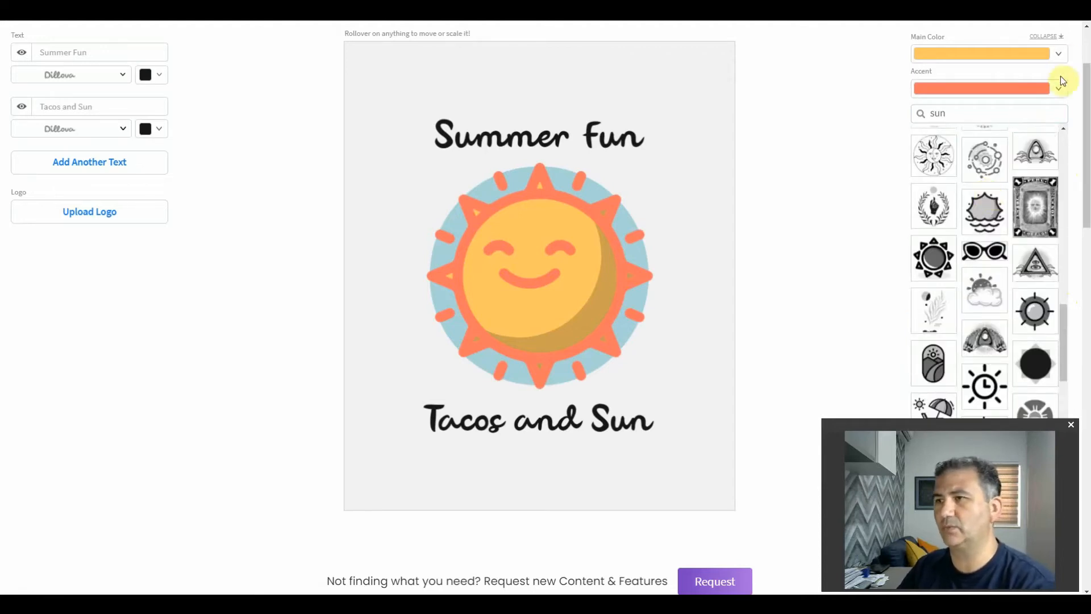
{"action": "scroll", "coordinate": [1048, 39], "scroll_direction": "up", "scroll_amount": 2}
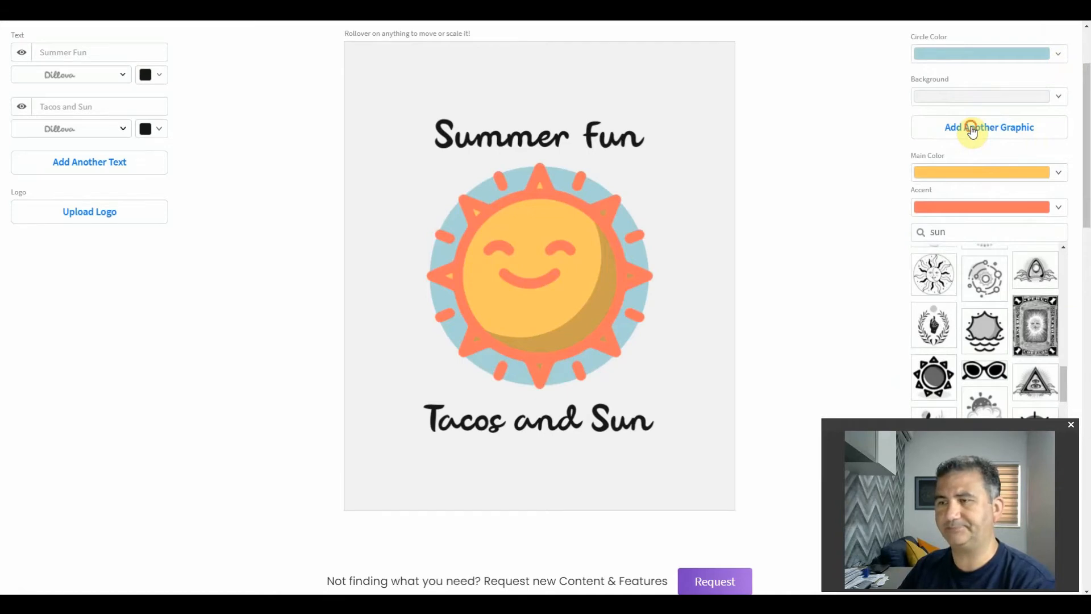
{"action": "left_click", "coordinate": [972, 128]}
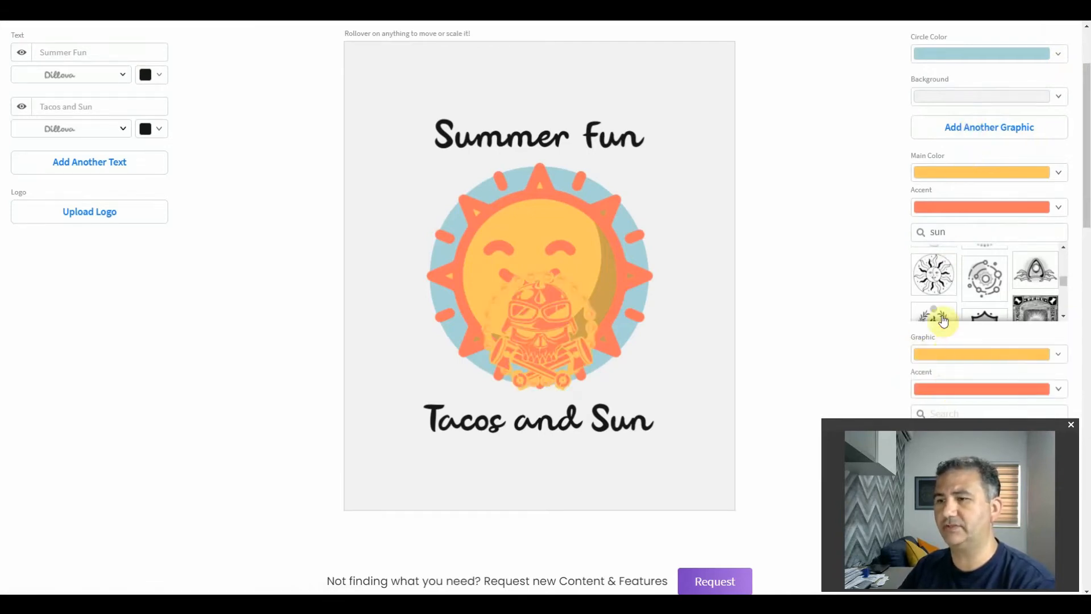
- Search the added graphic's images for "tacos" and set it to the solid pair of tacos
{"action": "scroll", "coordinate": [940, 316], "scroll_direction": "down", "scroll_amount": 2}
{"action": "mouse_move", "coordinate": [1082, 195]}
{"action": "left_mouse_down"}
{"action": "mouse_move", "coordinate": [1082, 251]}
{"action": "mouse_move", "coordinate": [1082, 197]}
{"action": "left_mouse_up"}
{"action": "scroll", "coordinate": [999, 188], "scroll_direction": "up", "scroll_amount": 3}
{"action": "scroll", "coordinate": [998, 188], "scroll_direction": "down", "scroll_amount": 5}
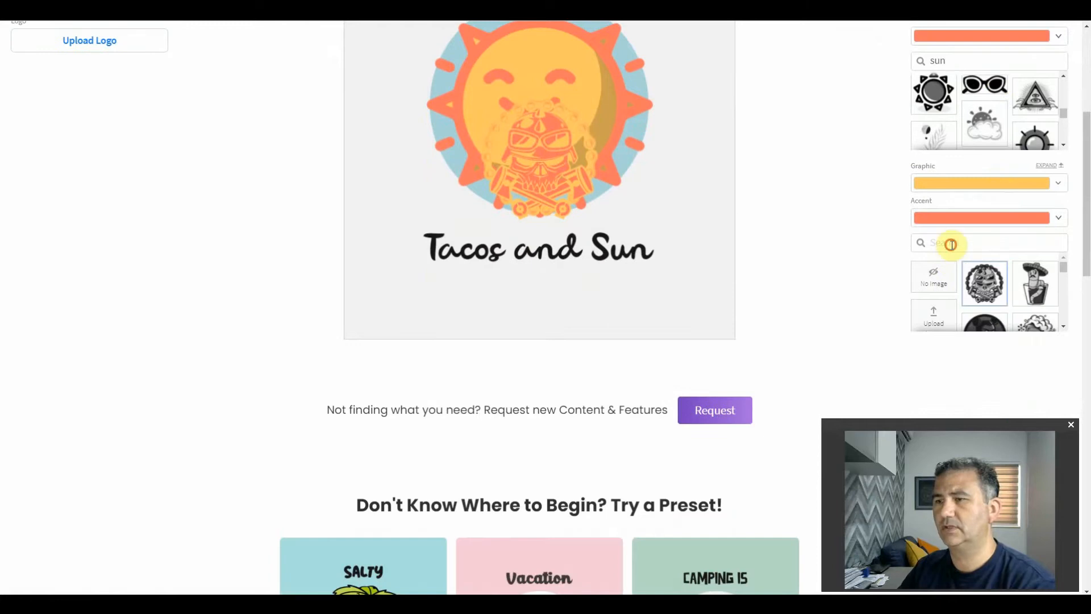
{"action": "left_click", "coordinate": [950, 244]}
{"action": "type", "text": "tacos"}
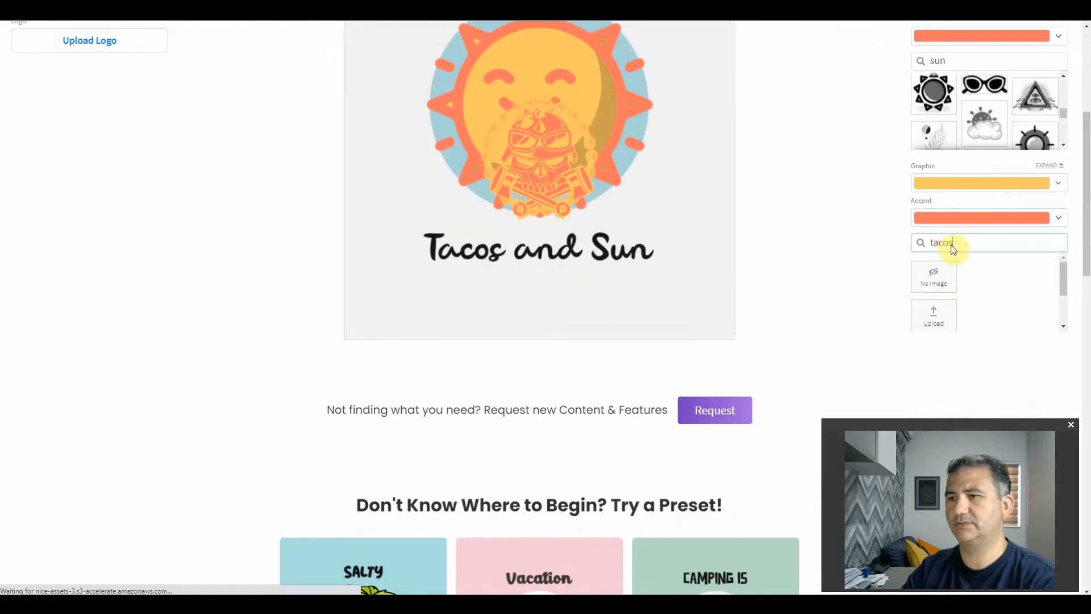
{"action": "scroll", "coordinate": [953, 247], "scroll_direction": "down", "scroll_amount": 4}
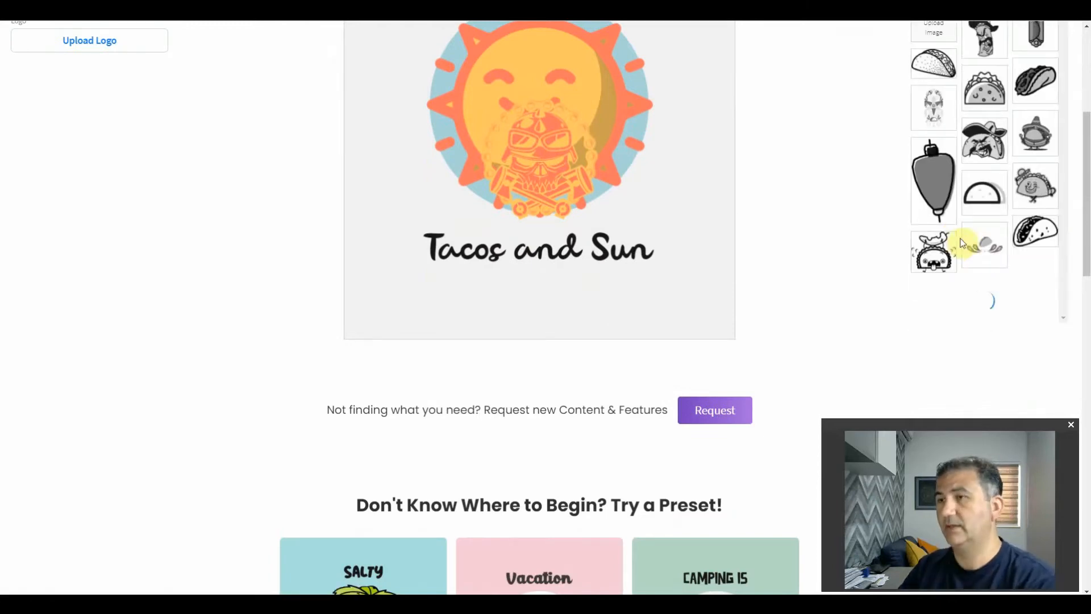
{"action": "mouse_move", "coordinate": [1065, 145]}
{"action": "left_mouse_down"}
{"action": "mouse_move", "coordinate": [1065, 133]}
{"action": "mouse_move", "coordinate": [1056, 161]}
{"action": "left_mouse_up"}
{"action": "scroll", "coordinate": [1057, 161], "scroll_direction": "down", "scroll_amount": 3}
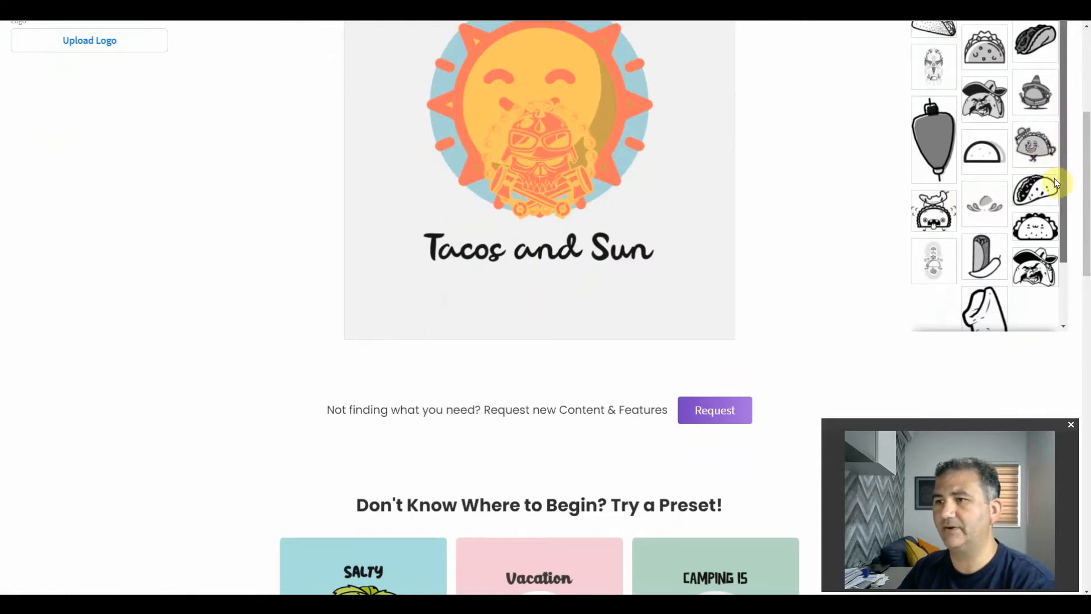
{"action": "scroll", "coordinate": [1057, 226], "scroll_direction": "down", "scroll_amount": 3}
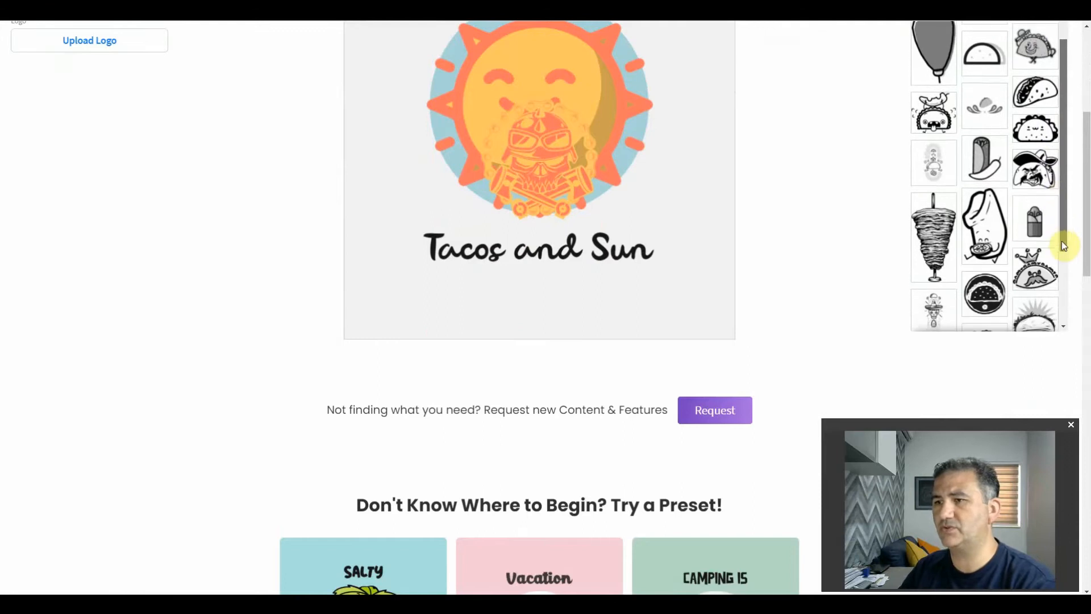
{"action": "scroll", "coordinate": [1064, 284], "scroll_direction": "down", "scroll_amount": 1}
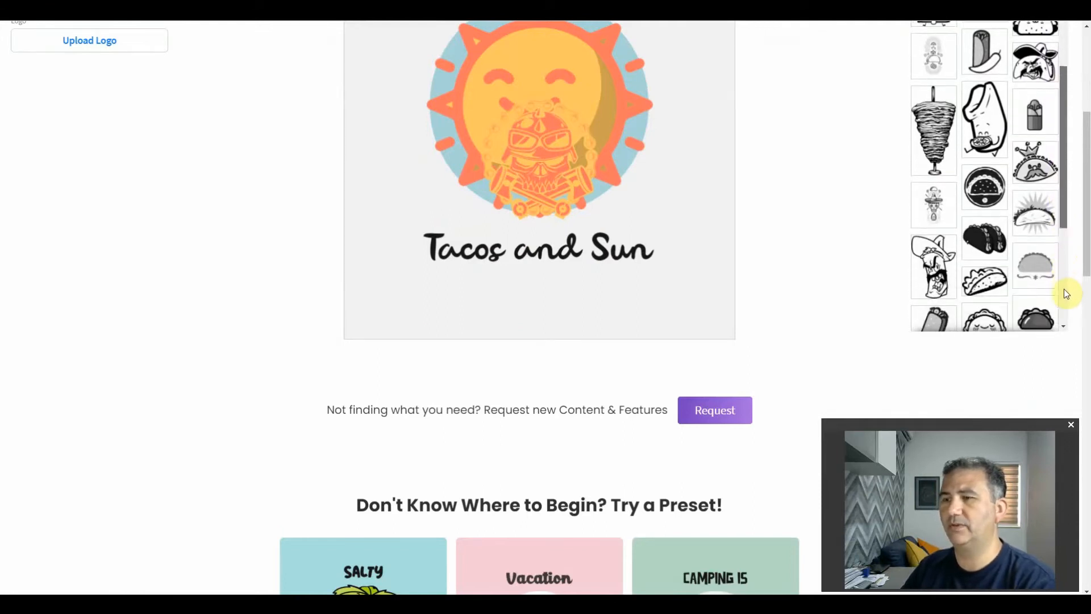
{"action": "left_click", "coordinate": [986, 234]}
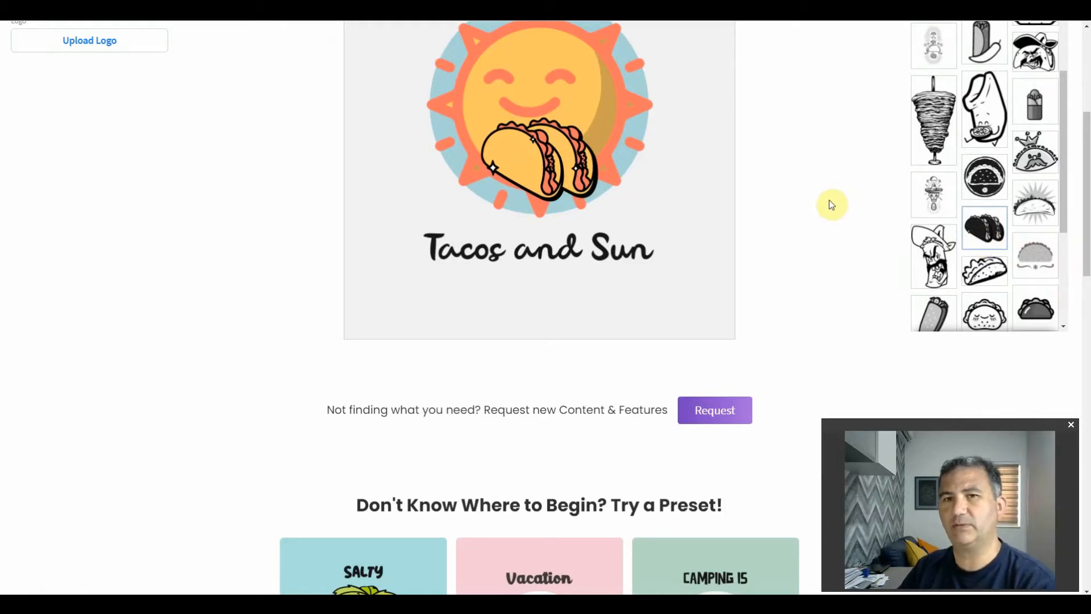
- Move the "Tacos and Sun" text down to leave more space below the sun graphic
{"action": "scroll", "coordinate": [754, 172], "scroll_direction": "up", "scroll_amount": 2}
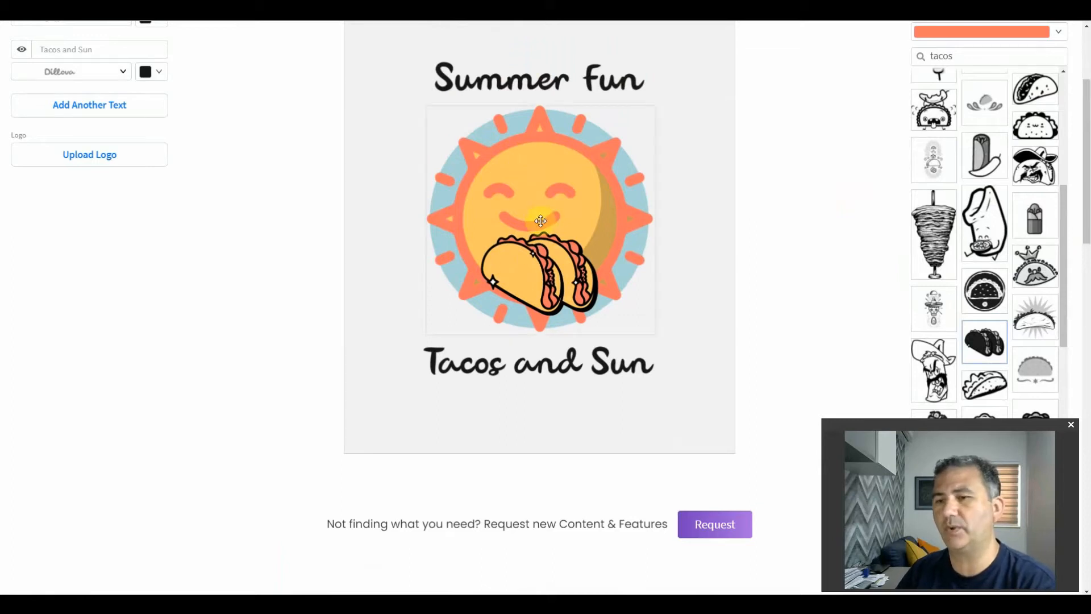
{"action": "left_click_drag", "start_coordinate": [527, 356], "coordinate": [523, 389]}
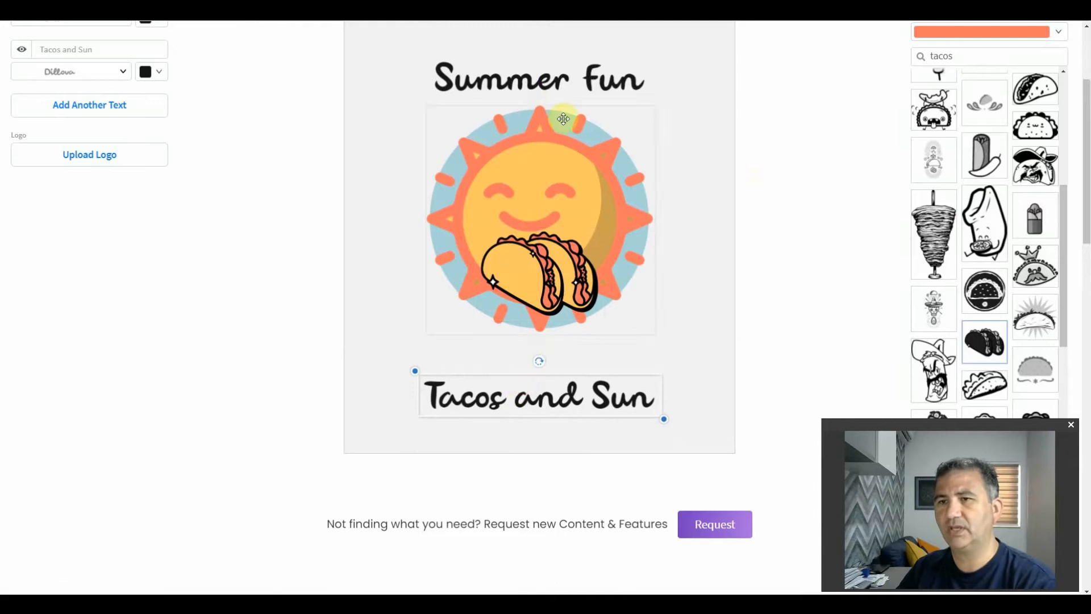
- Move the "Summer Fun" text up, and enlarge the tacos graphic, centering it over the lower part of the sun
{"action": "left_click_drag", "start_coordinate": [555, 73], "coordinate": [556, 49]}
{"action": "left_click", "coordinate": [548, 268]}
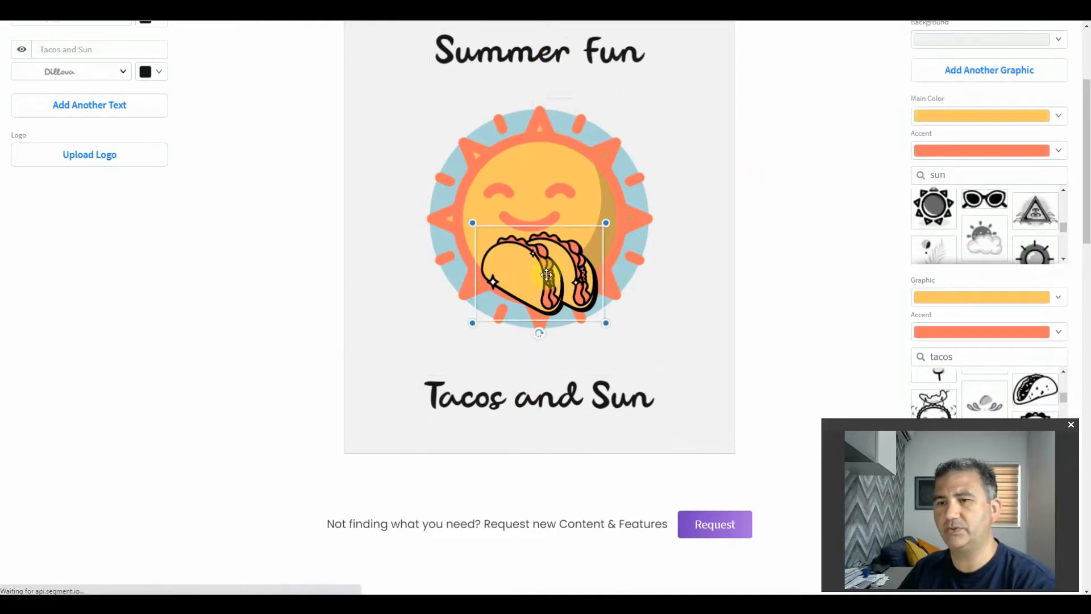
{"action": "left_click_drag", "start_coordinate": [606, 324], "coordinate": [647, 355]}
{"action": "left_click_drag", "start_coordinate": [472, 352], "coordinate": [442, 368]}
{"action": "left_click_drag", "start_coordinate": [540, 317], "coordinate": [536, 321]}
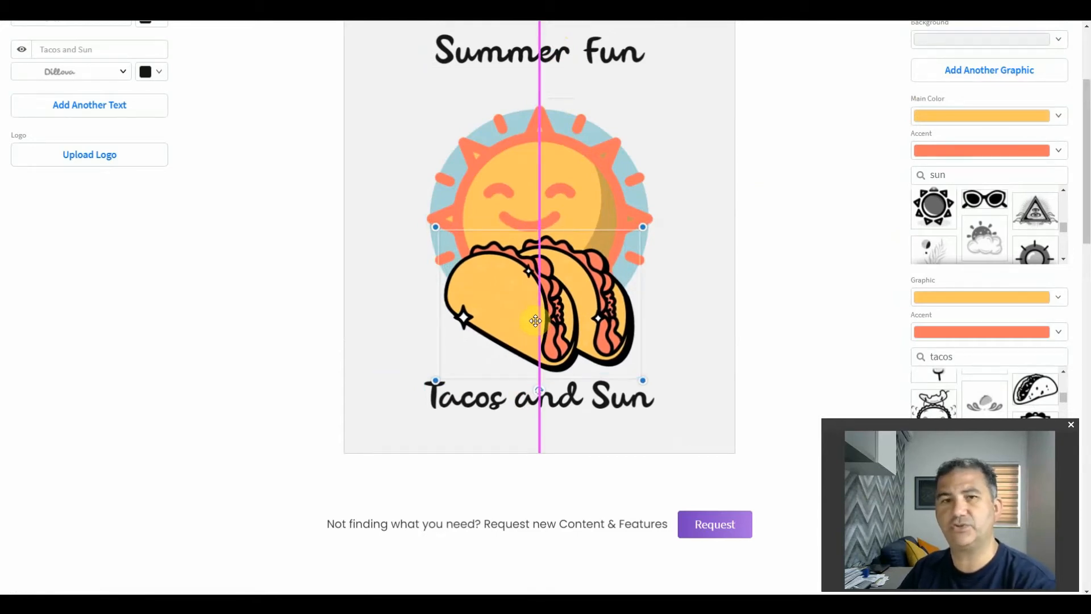
{"action": "left_click_drag", "start_coordinate": [536, 321], "coordinate": [536, 321]}
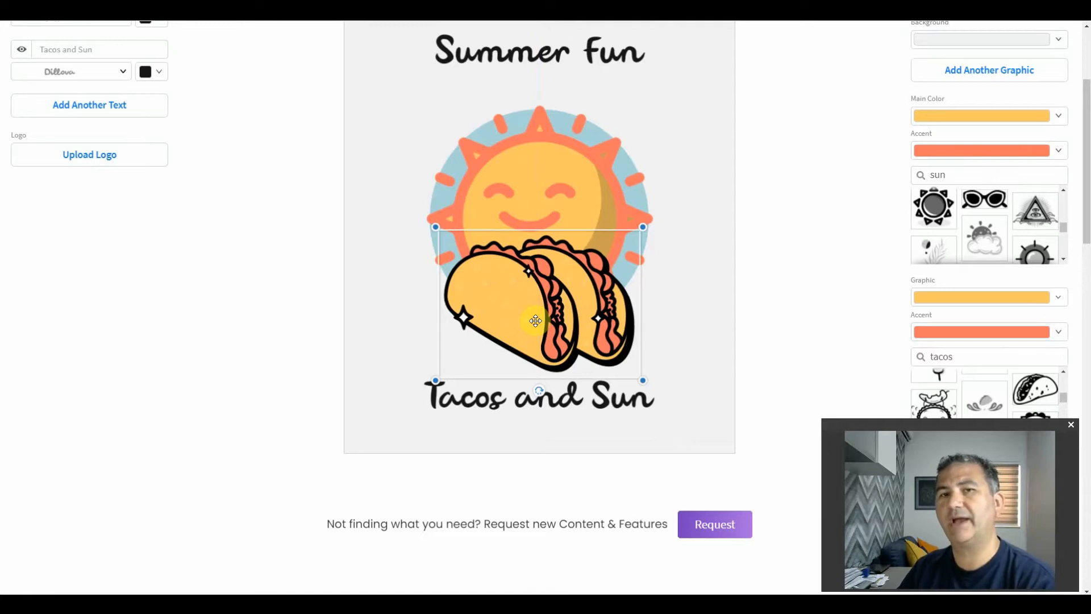
{"action": "left_click", "coordinate": [973, 138]}
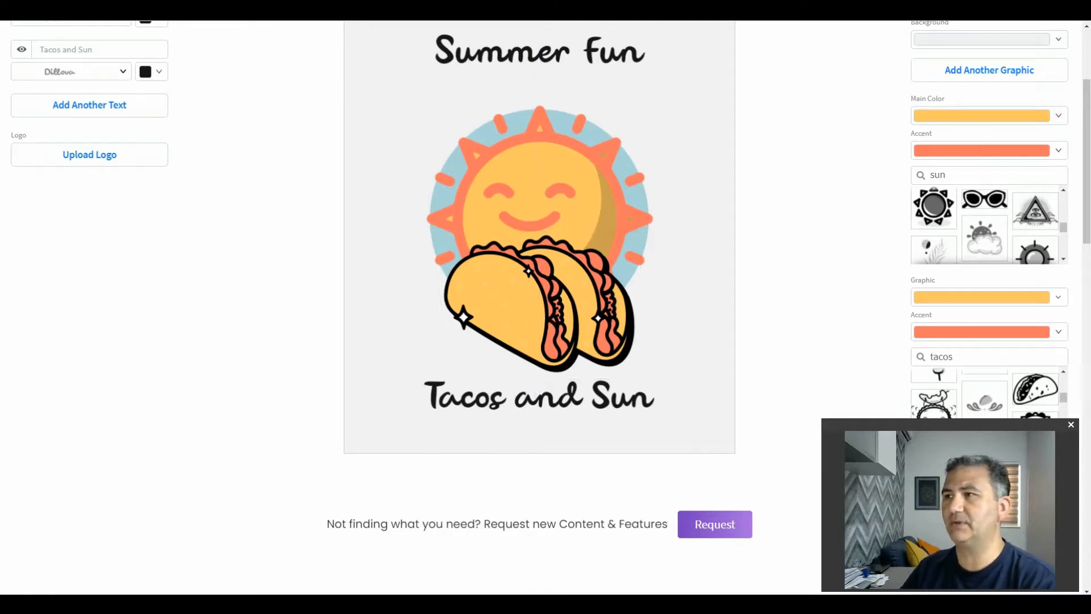
- Switch to the SchemeColor site to browse the color schemes found for "summer", and return to the Placeit design
{"action": "left_click_drag", "start_coordinate": [1090, 34], "coordinate": [382, 26]}
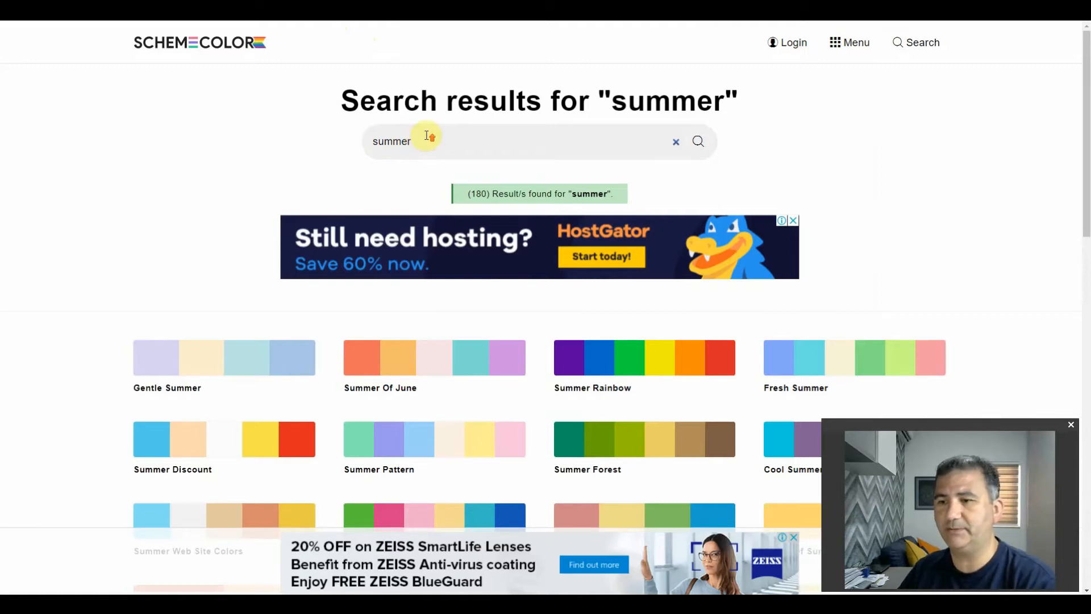
{"action": "scroll", "coordinate": [428, 135], "scroll_direction": "down", "scroll_amount": 2}
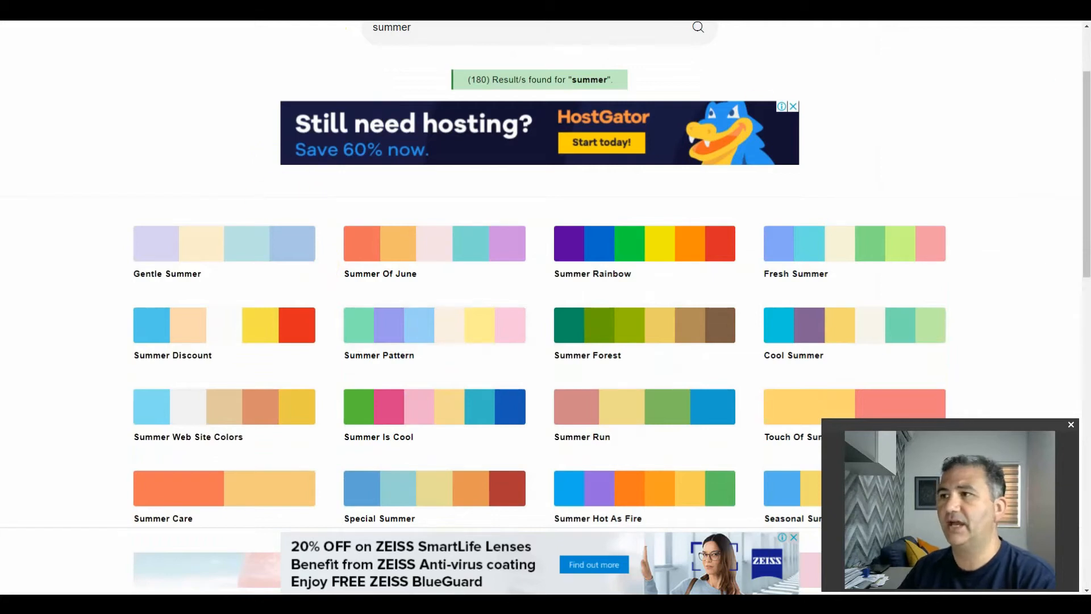
{"action": "left_click_drag", "start_coordinate": [1086, 43], "coordinate": [414, 23]}
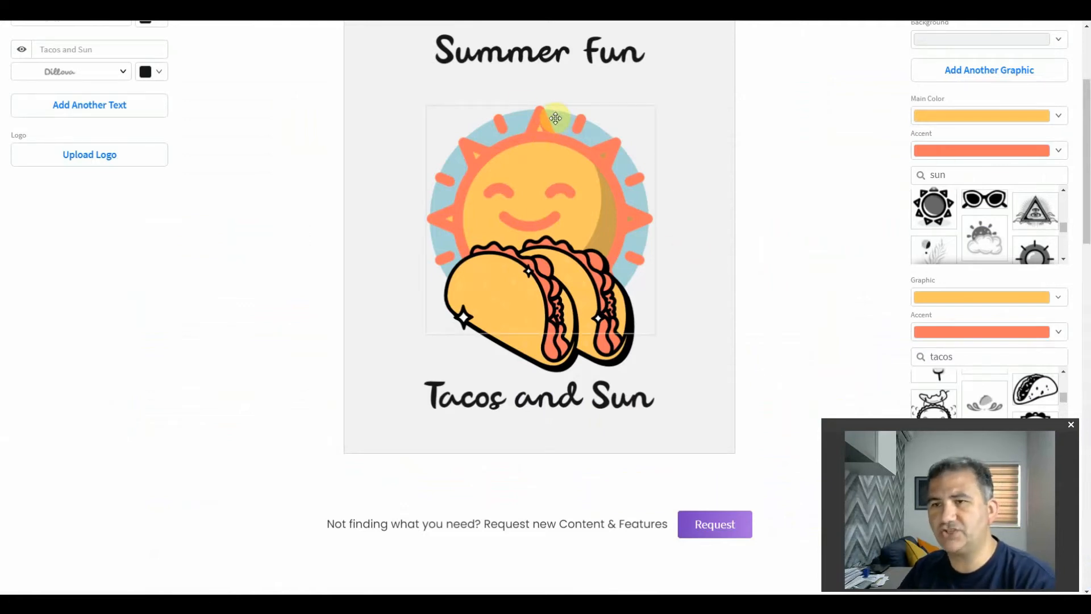
- Set the color of the circle behind the sun to the custom hex value #48BCD7
{"action": "scroll", "coordinate": [895, 269], "scroll_direction": "up", "scroll_amount": 3}
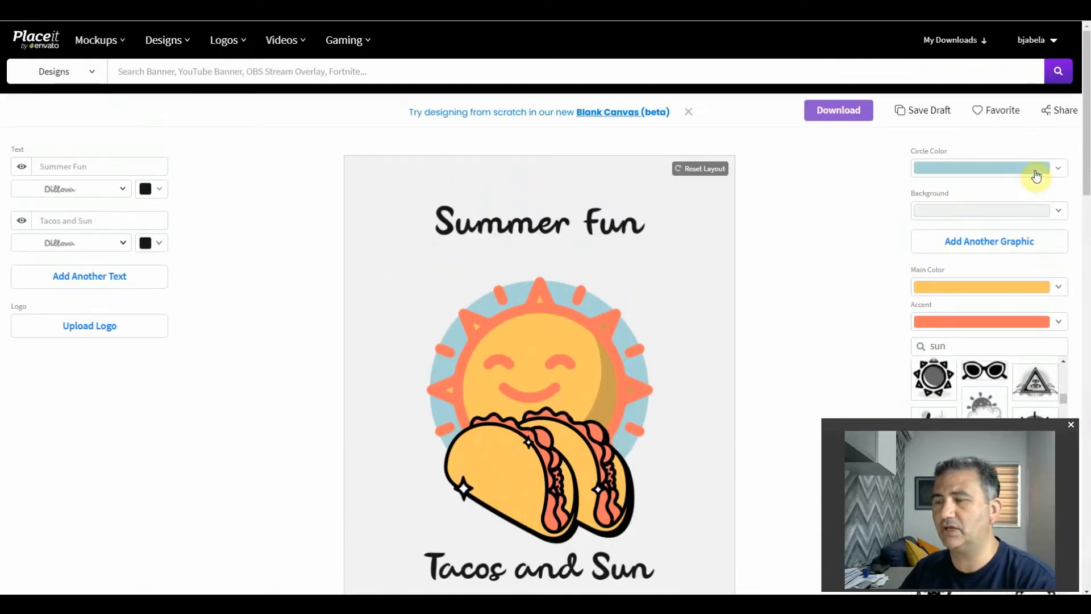
{"action": "left_click", "coordinate": [1036, 175]}
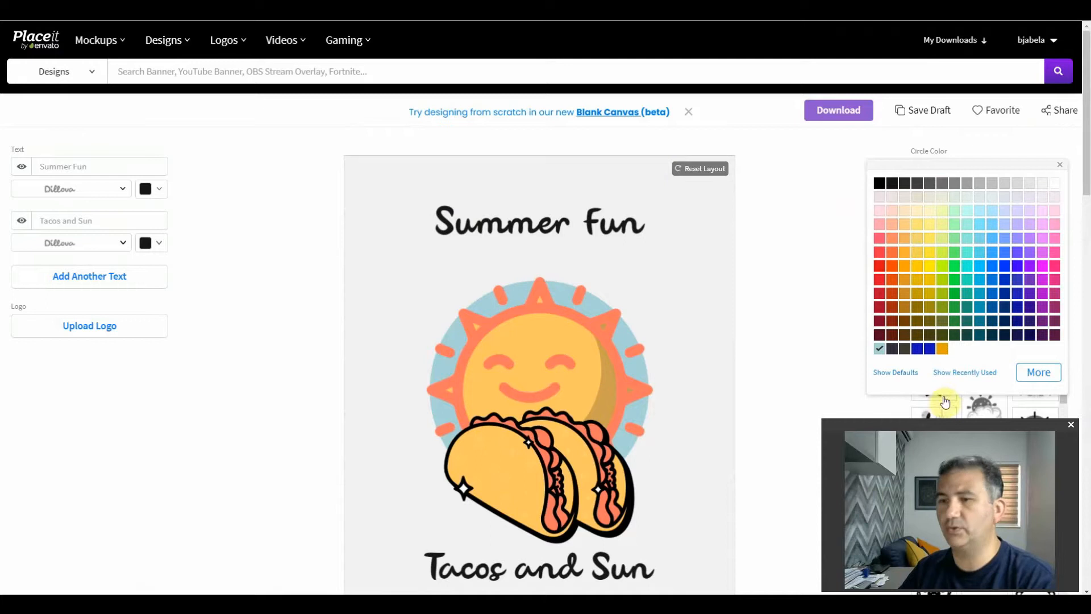
{"action": "left_click", "coordinate": [1039, 374]}
{"action": "scroll", "coordinate": [1039, 374], "scroll_direction": "down", "scroll_amount": 2}
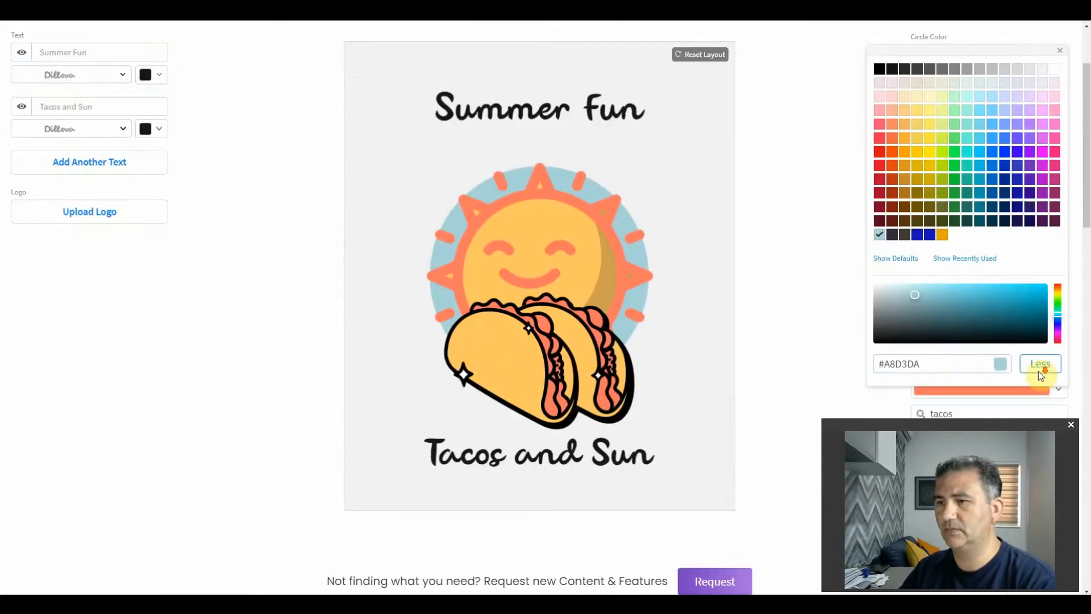
{"action": "left_click", "coordinate": [930, 364]}
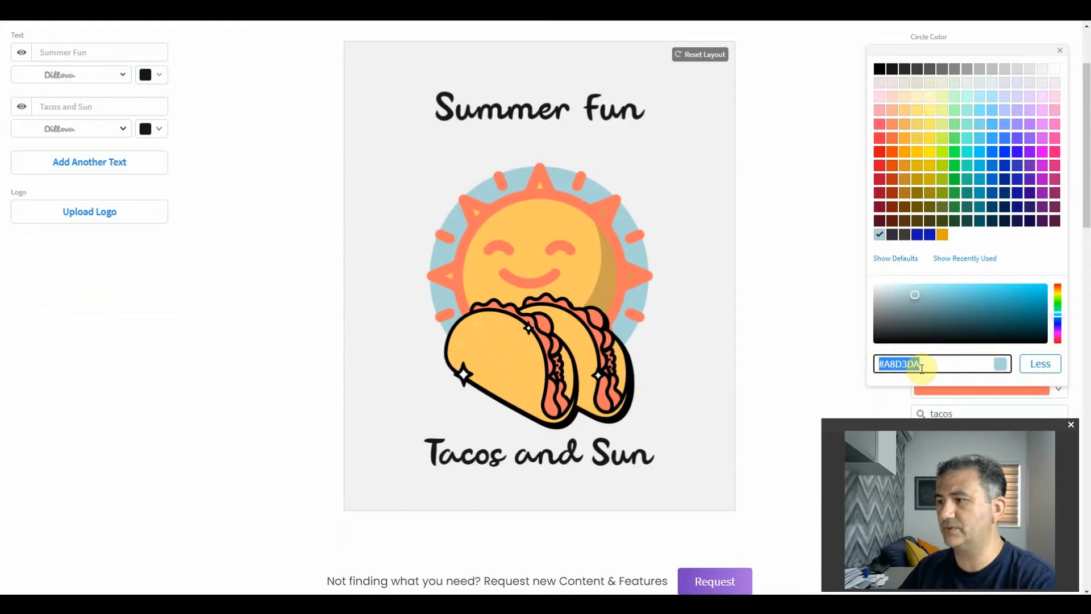
{"action": "type", "text": "48BC"}
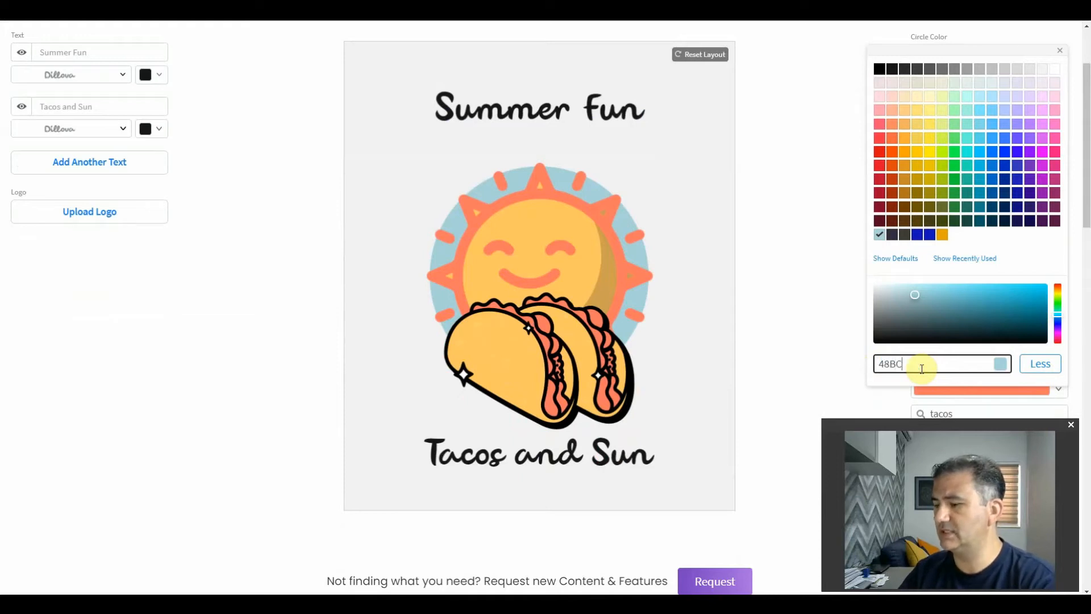
{"action": "type", "text": "D7"}
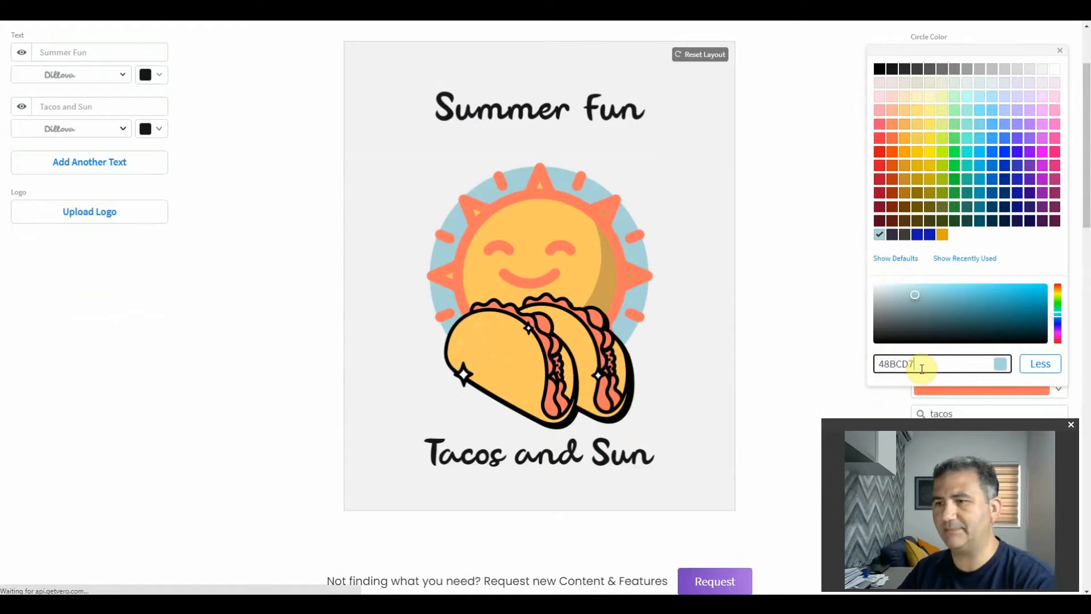
{"action": "key", "text": "Return"}
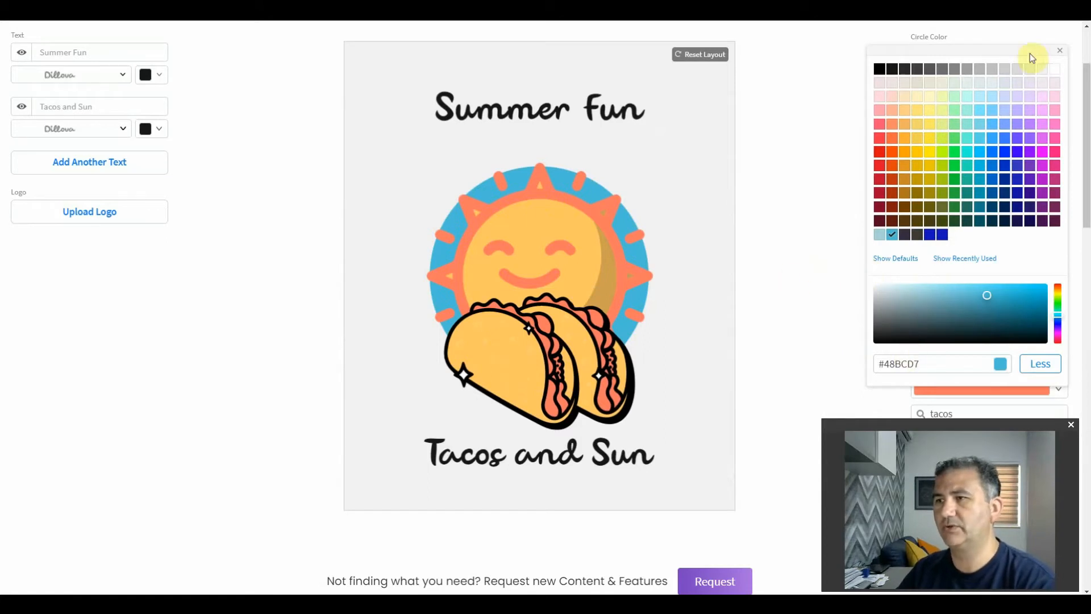
{"action": "left_click", "coordinate": [1062, 54]}
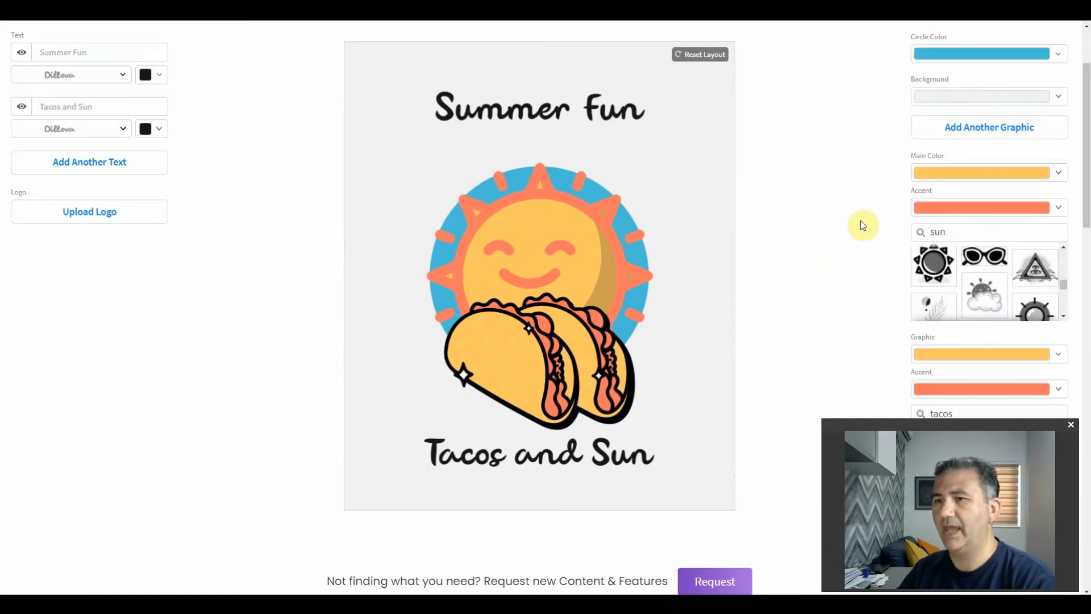
- Set the sun graphic's accent color to the custom hex value #0B3D6F
{"action": "left_click", "coordinate": [985, 212]}
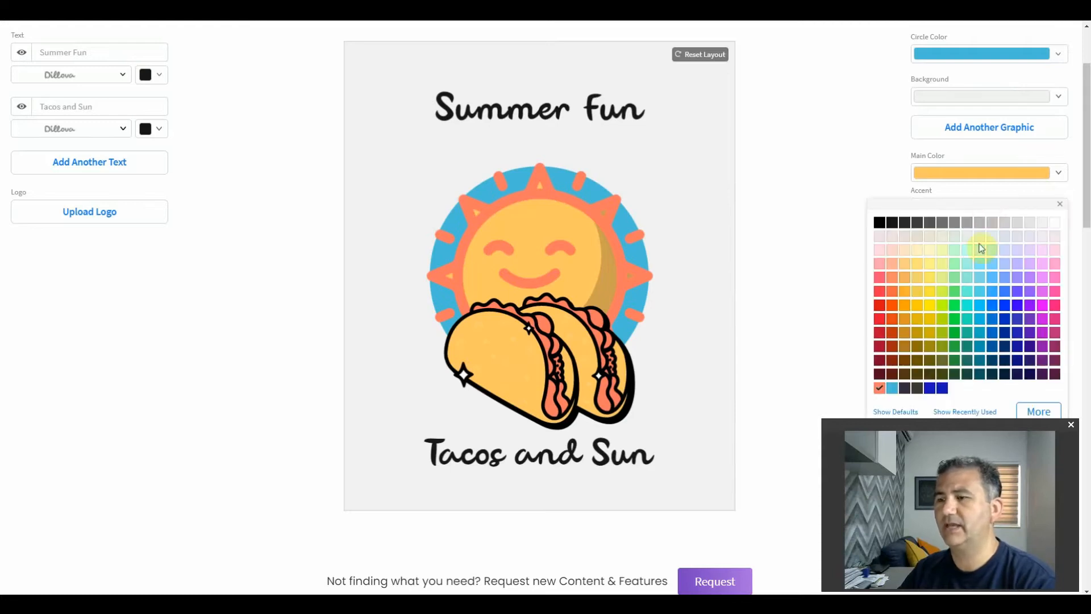
{"action": "left_click", "coordinate": [1038, 411]}
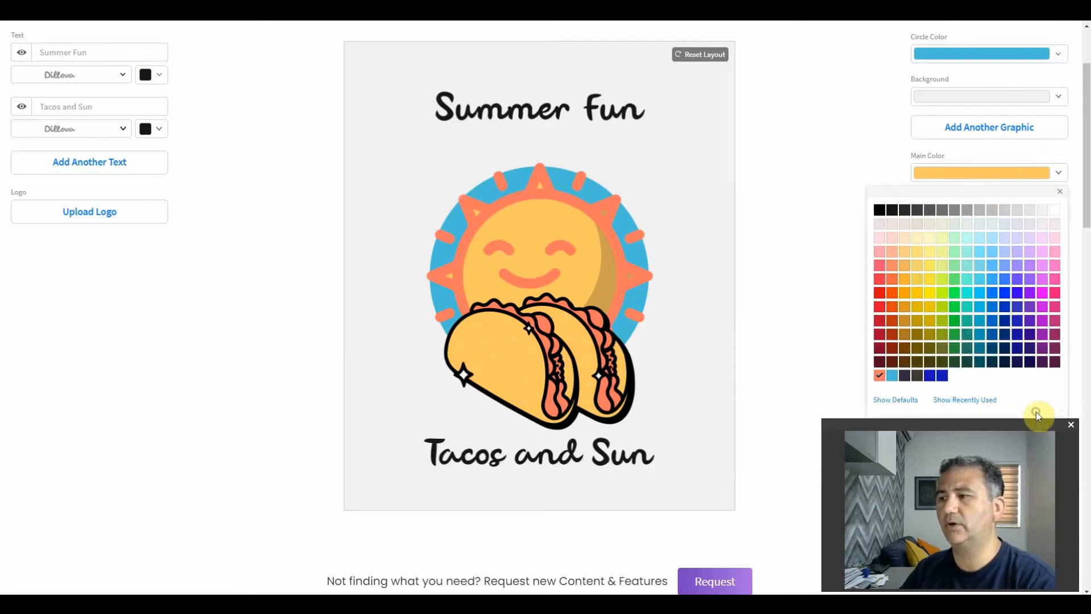
{"action": "scroll", "coordinate": [862, 336], "scroll_direction": "down", "scroll_amount": 2}
{"action": "left_click", "coordinate": [917, 389]}
{"action": "left_click_drag", "start_coordinate": [902, 388], "coordinate": [868, 392]}
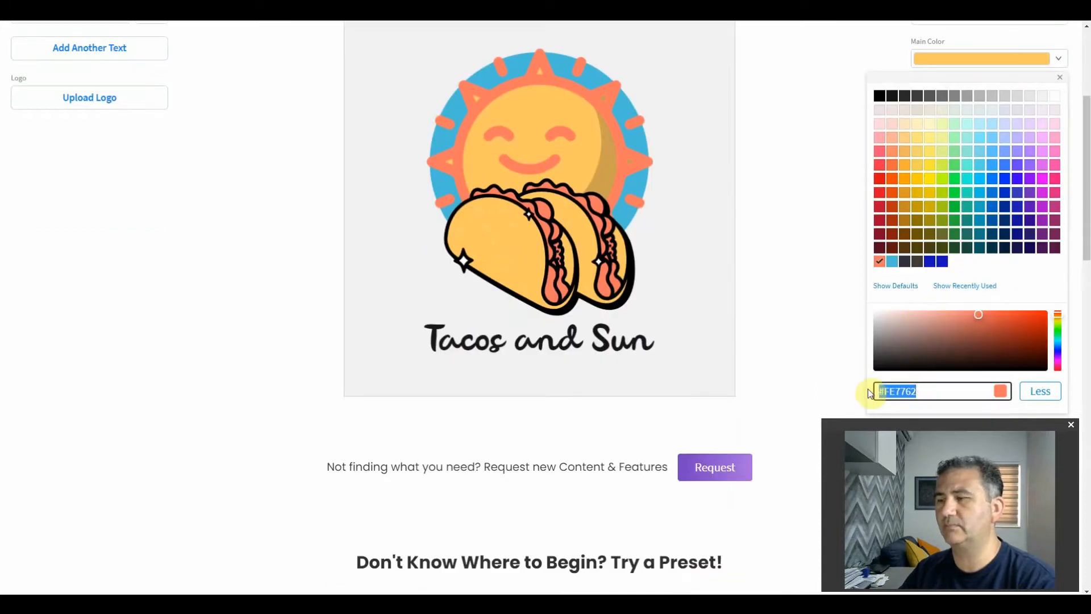
{"action": "type", "text": "0B"}
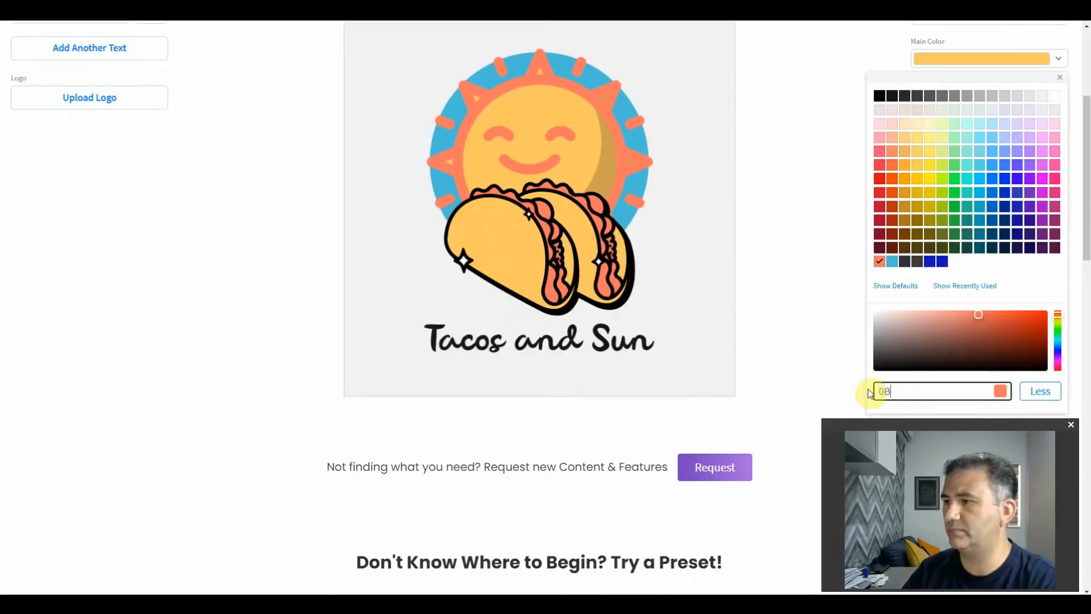
{"action": "type", "text": "3D6F"}
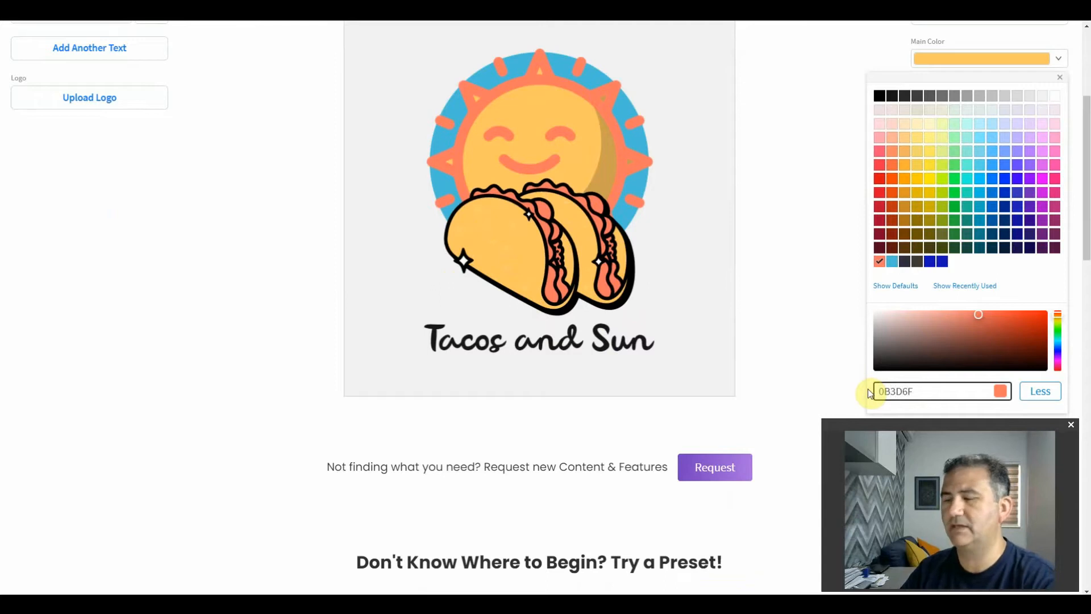
{"action": "left_click", "coordinate": [926, 374]}
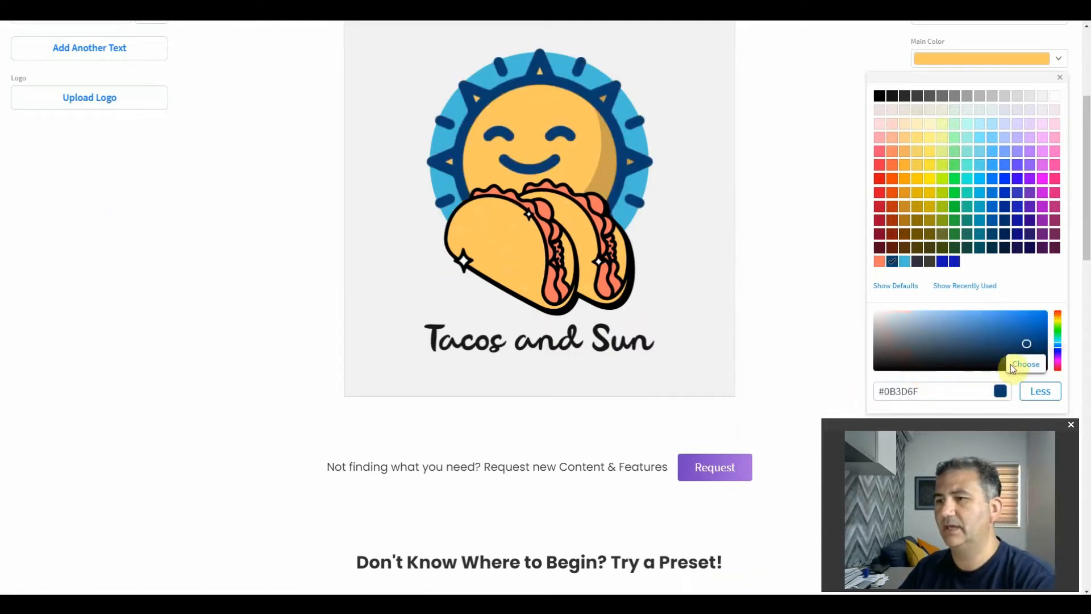
{"action": "left_click", "coordinate": [1030, 368]}
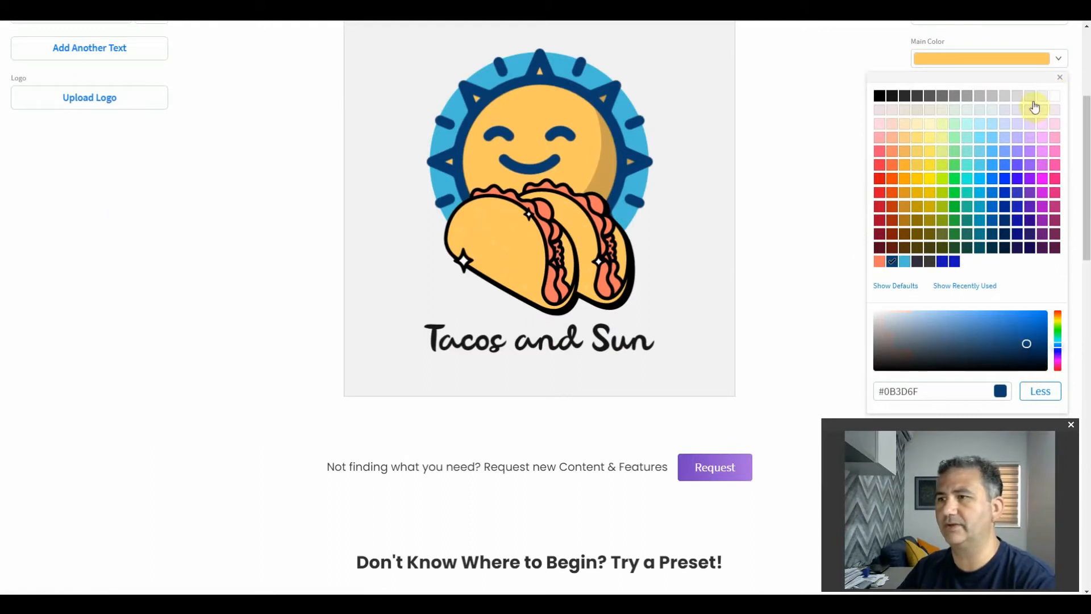
{"action": "left_click", "coordinate": [1060, 79]}
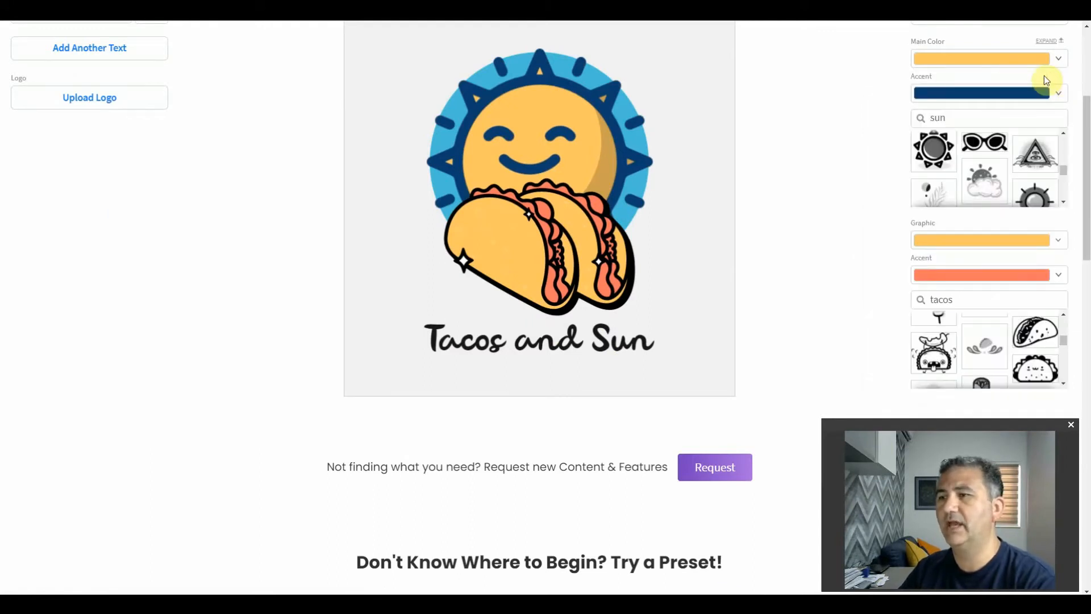
- Set the sun graphic's main color to the custom hex value #FABB01
{"action": "left_click", "coordinate": [992, 60]}
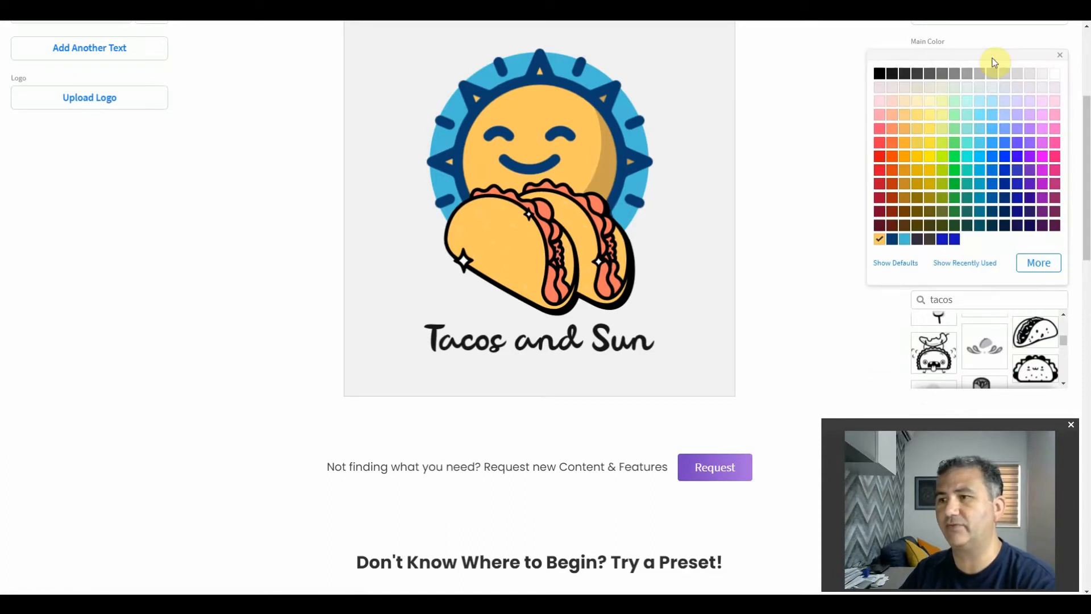
{"action": "left_click", "coordinate": [1037, 262]}
{"action": "left_click_drag", "start_coordinate": [926, 368], "coordinate": [855, 376]}
{"action": "type", "text": "FABB01"}
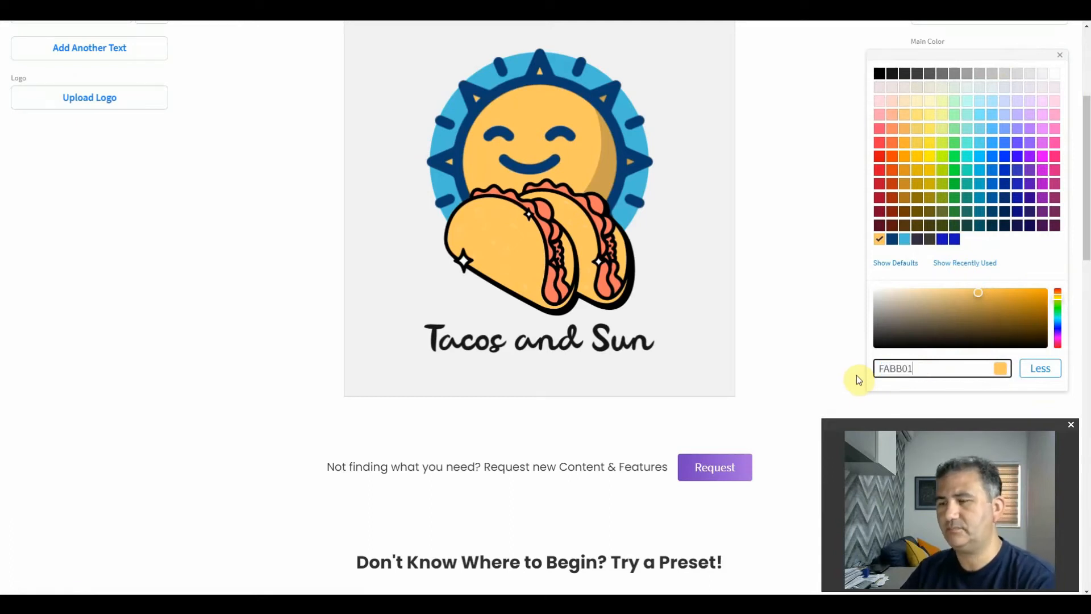
{"action": "key", "text": "Return"}
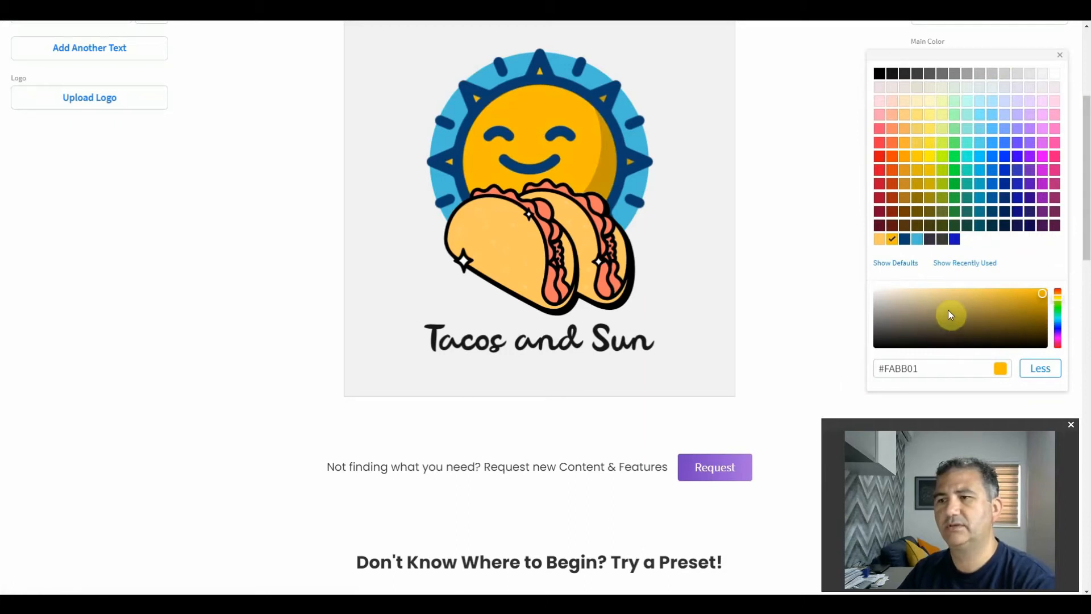
{"action": "left_click", "coordinate": [818, 290]}
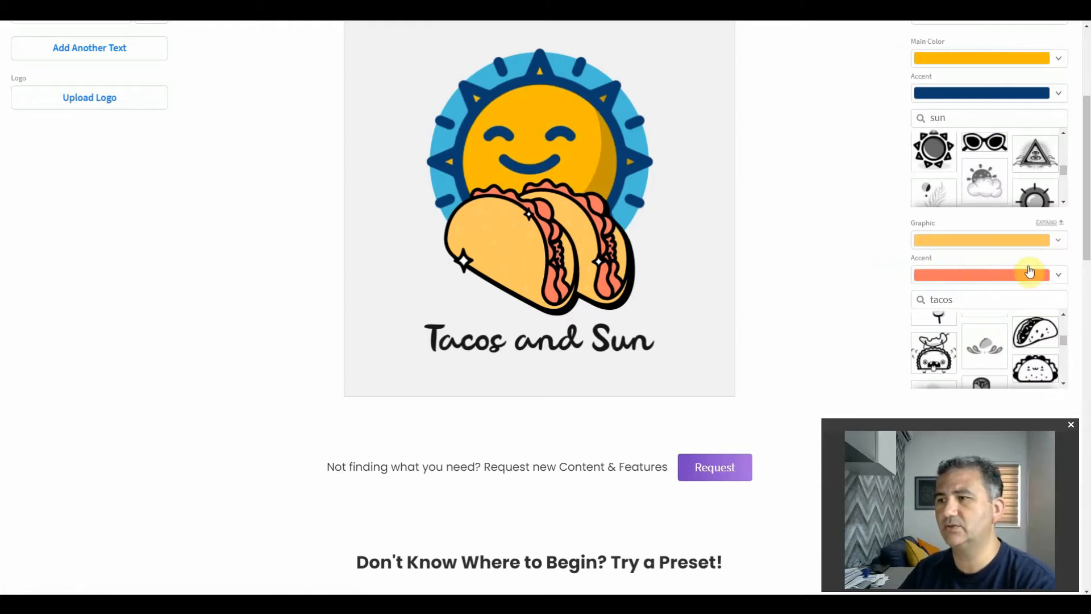
- Set the tacos graphic's fill color to the custom hex value #FABB01
{"action": "left_click", "coordinate": [1058, 242]}
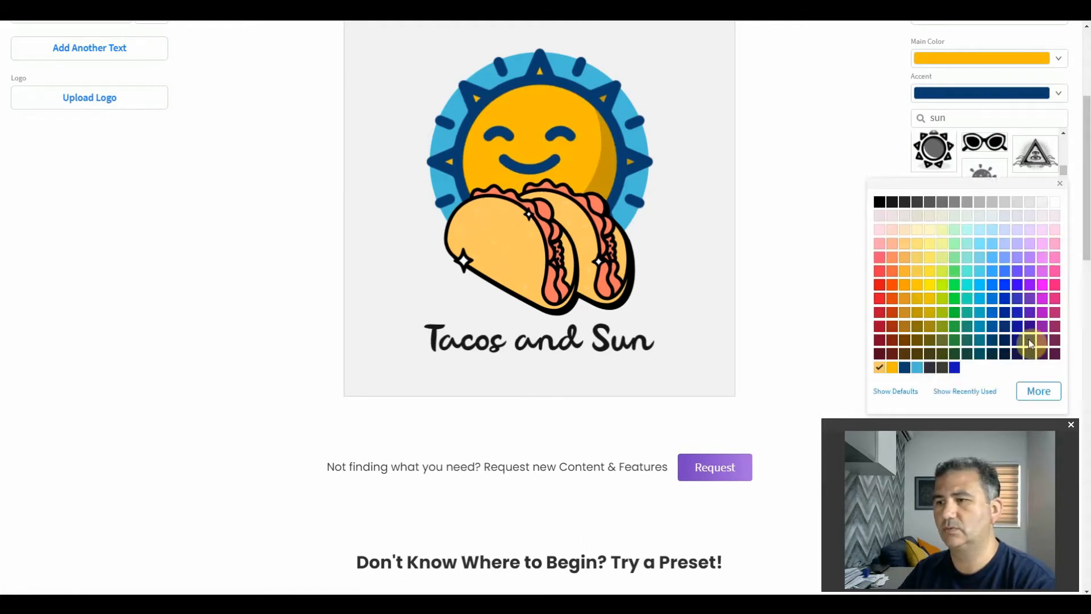
{"action": "left_click", "coordinate": [1039, 391]}
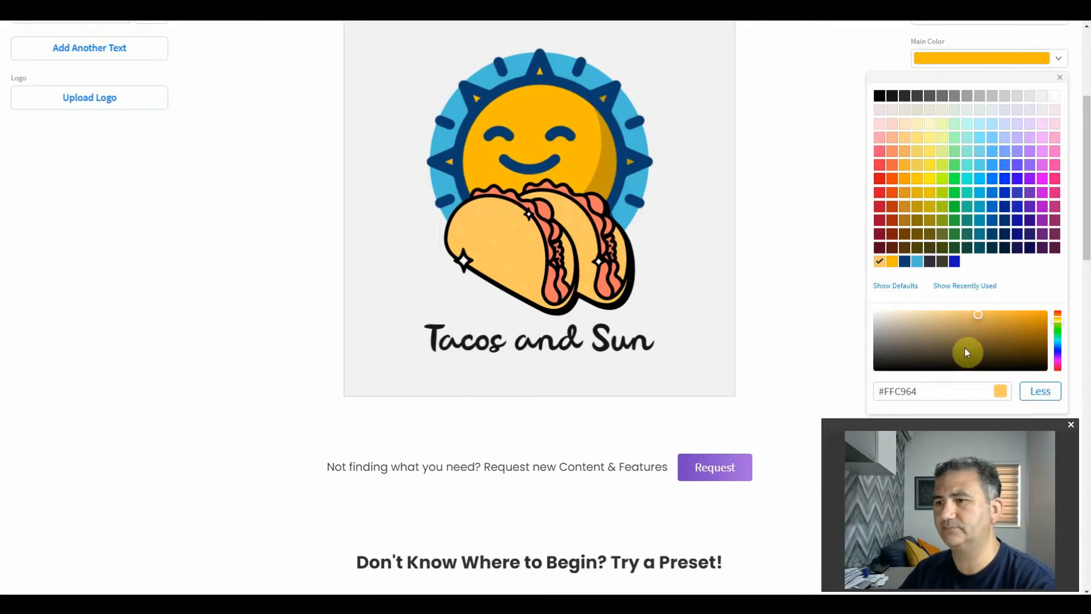
{"action": "left_click_drag", "start_coordinate": [957, 395], "coordinate": [833, 391]}
{"action": "type", "text": "FABB01"}
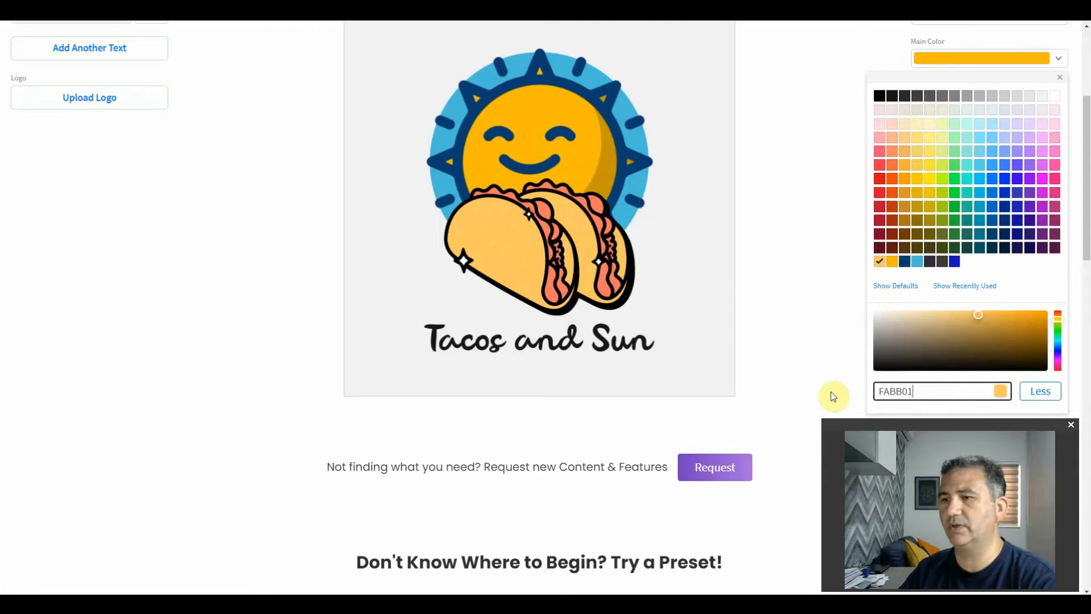
{"action": "key", "text": "Return"}
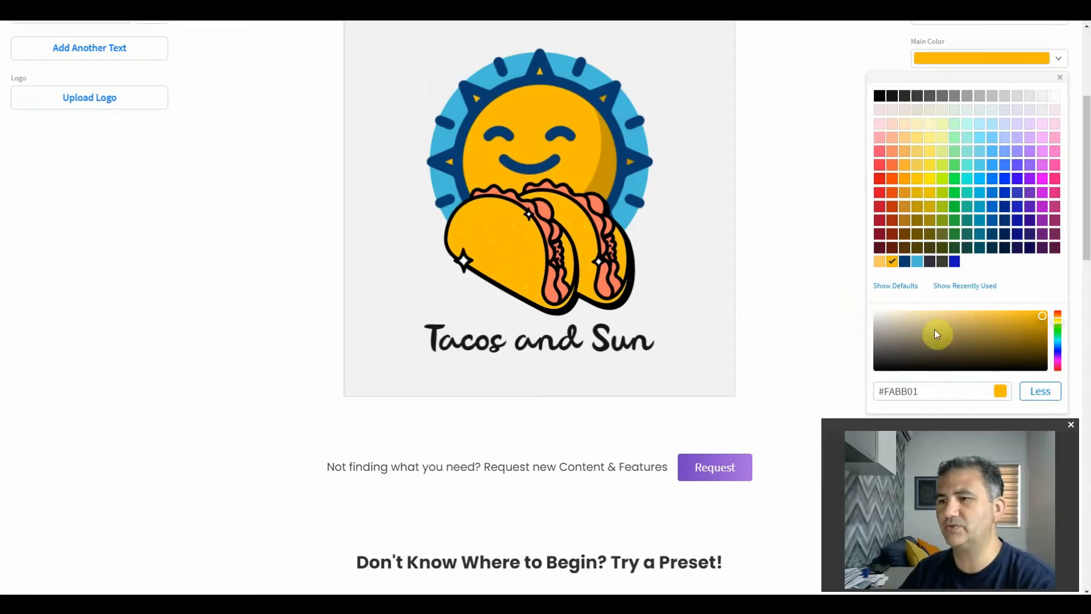
{"action": "left_click_drag", "start_coordinate": [932, 391], "coordinate": [864, 391]}
{"action": "left_click", "coordinate": [804, 315]}
- Set the tacos graphic's accent color to the custom hex value #F25930
{"action": "left_click", "coordinate": [973, 275]}
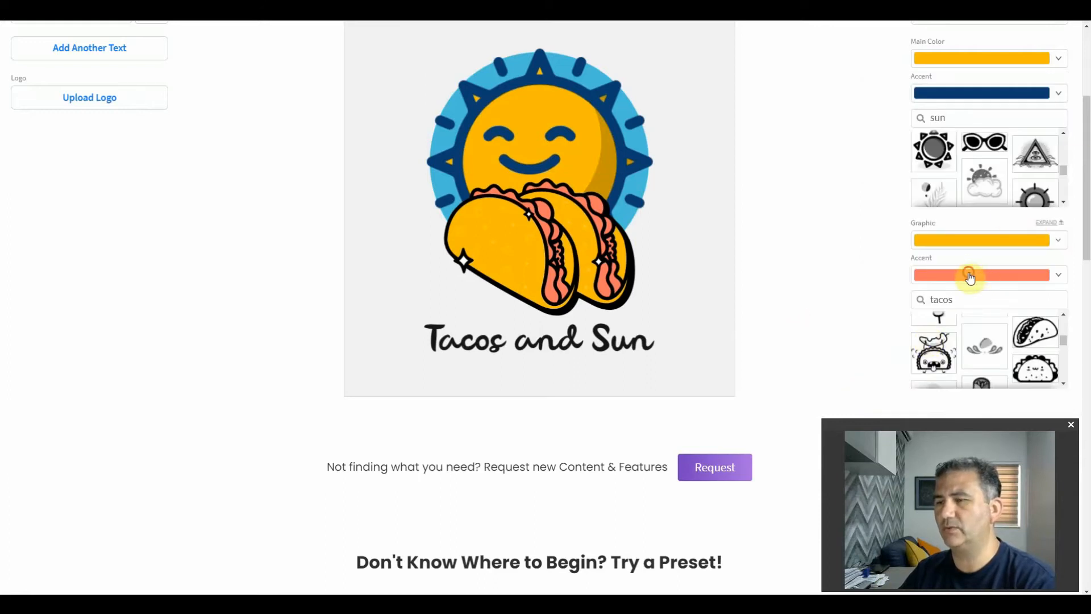
{"action": "left_click", "coordinate": [1035, 391]}
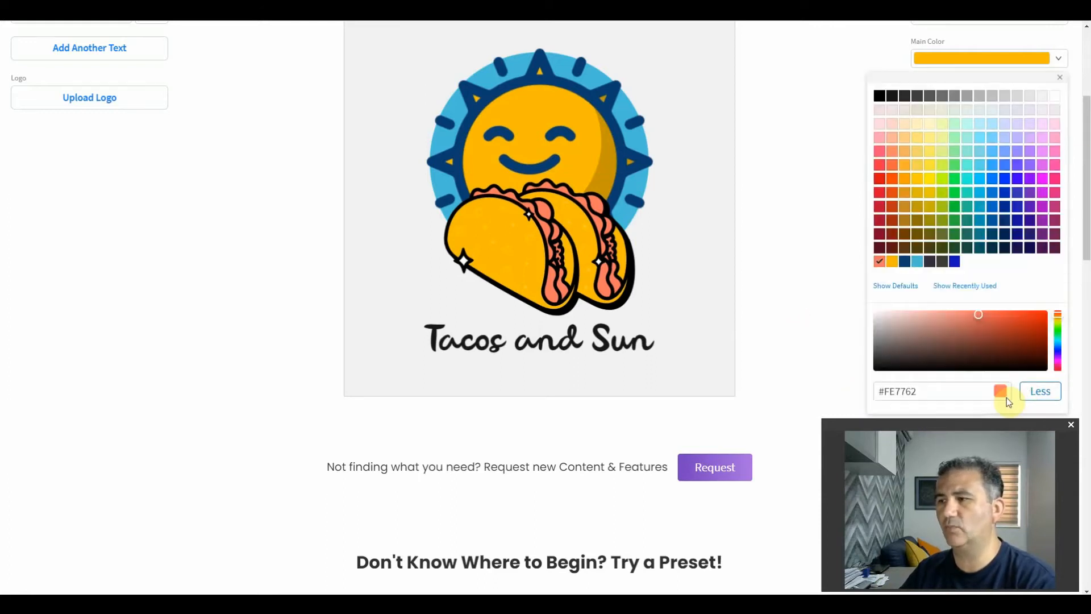
{"action": "left_click_drag", "start_coordinate": [937, 394], "coordinate": [825, 403]}
{"action": "type", "text": "F25930"}
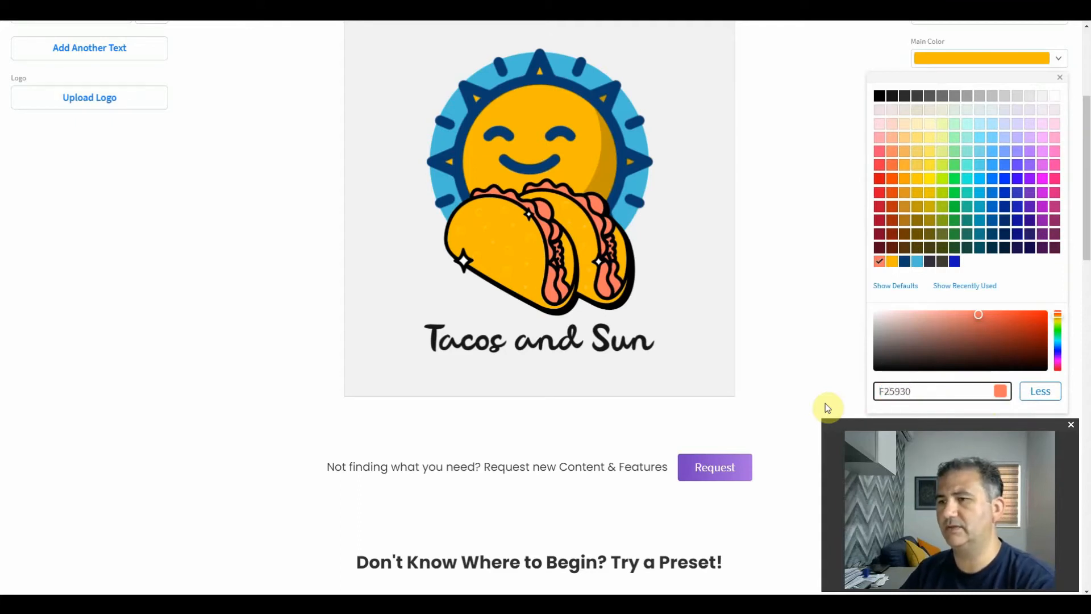
{"action": "key", "text": "Return"}
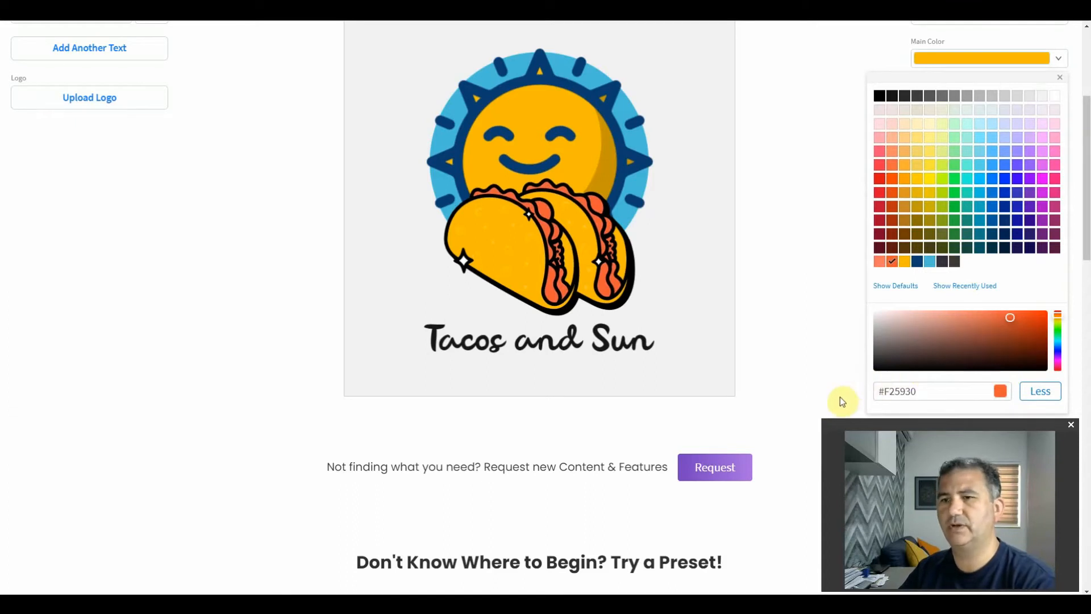
- Make the design's background transparent
{"action": "scroll", "coordinate": [771, 328], "scroll_direction": "up", "scroll_amount": 3}
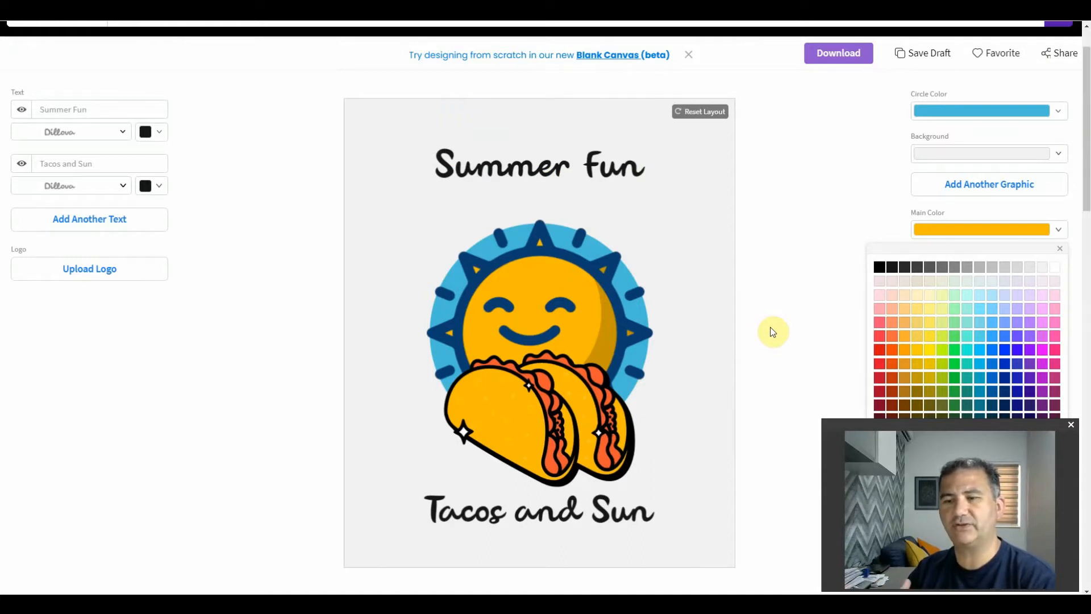
{"action": "left_click", "coordinate": [1059, 249]}
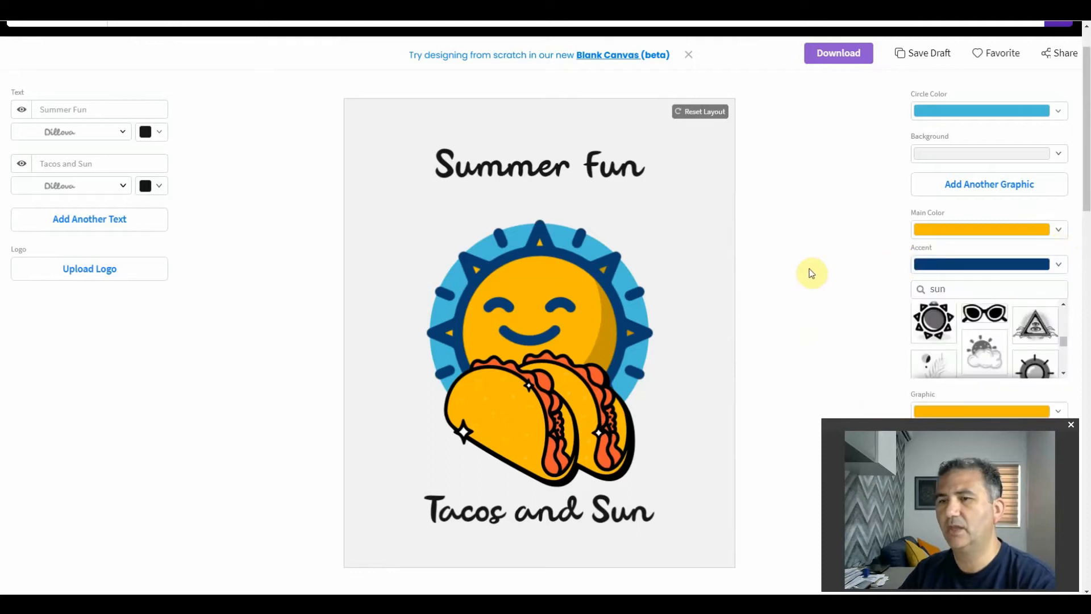
{"action": "left_click", "coordinate": [1059, 157]}
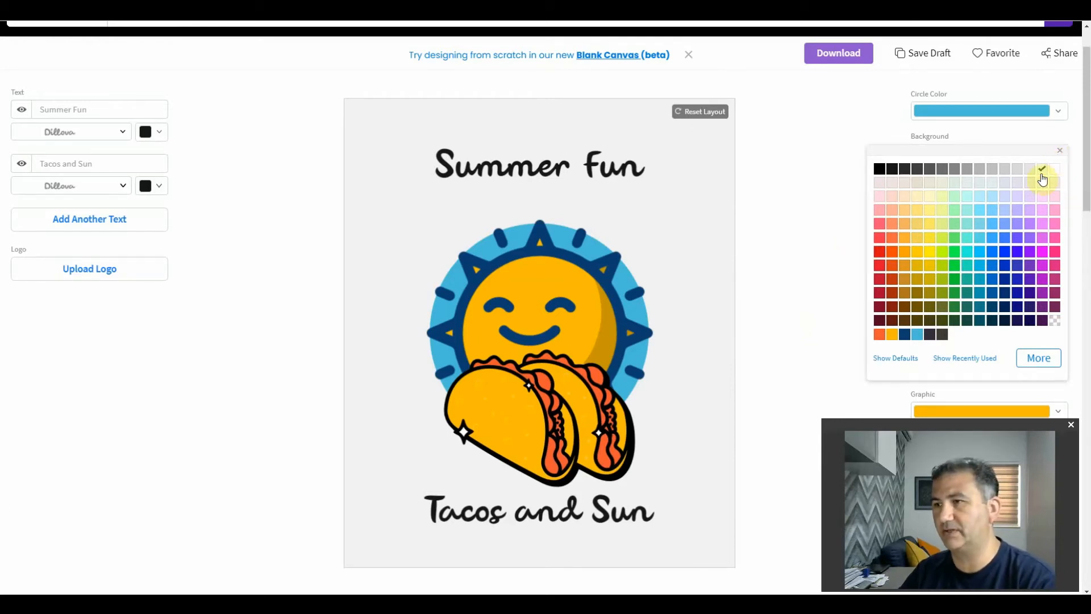
{"action": "left_click", "coordinate": [1055, 321]}
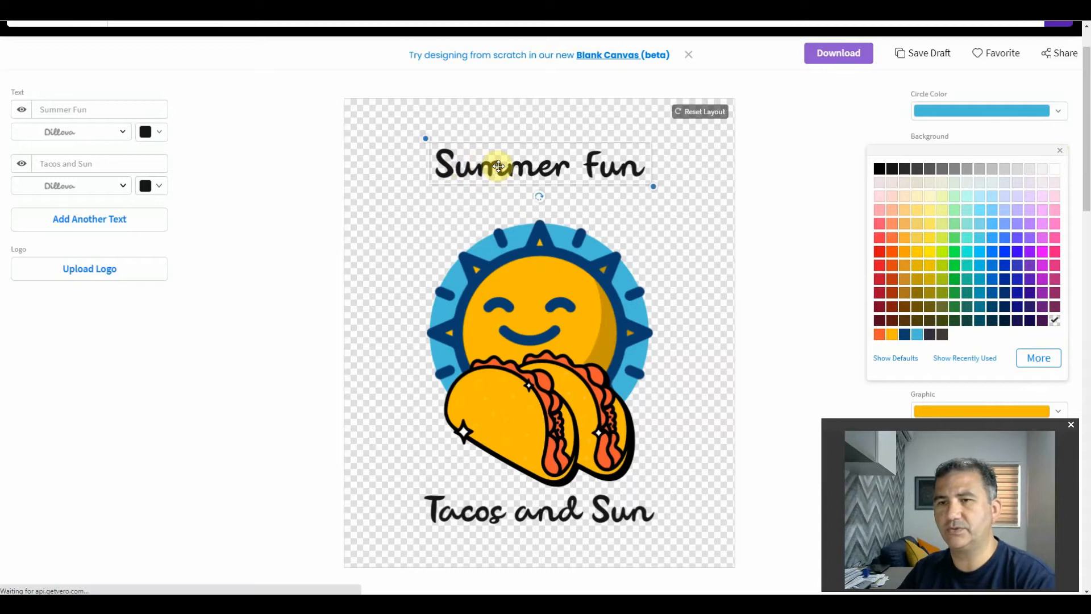
- Enlarge the "Summer Fun" and "Tacos and Sun" text lines and center them above and below the graphics
{"action": "left_click_drag", "start_coordinate": [497, 166], "coordinate": [461, 165]}
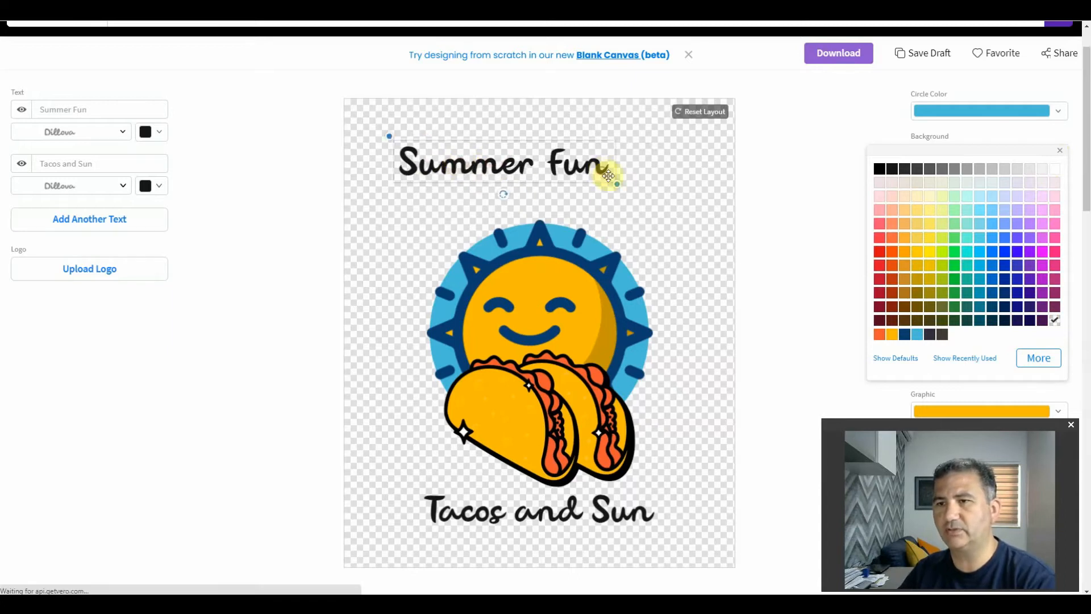
{"action": "left_click_drag", "start_coordinate": [616, 178], "coordinate": [702, 239]}
{"action": "left_click_drag", "start_coordinate": [605, 165], "coordinate": [597, 167]}
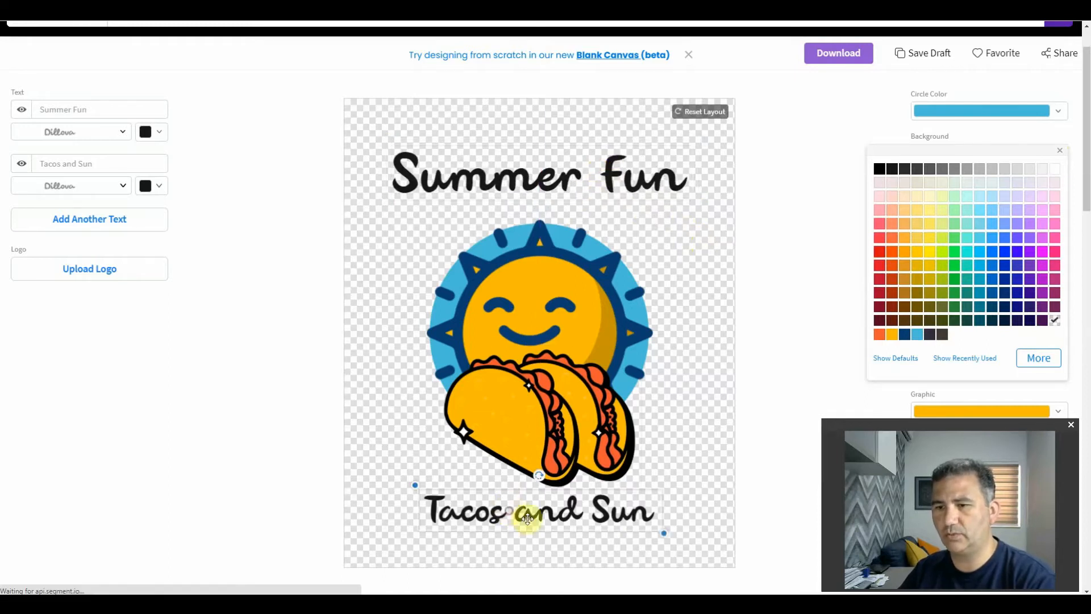
{"action": "left_click_drag", "start_coordinate": [657, 530], "coordinate": [704, 556]}
{"action": "left_click_drag", "start_coordinate": [629, 522], "coordinate": [611, 523]}
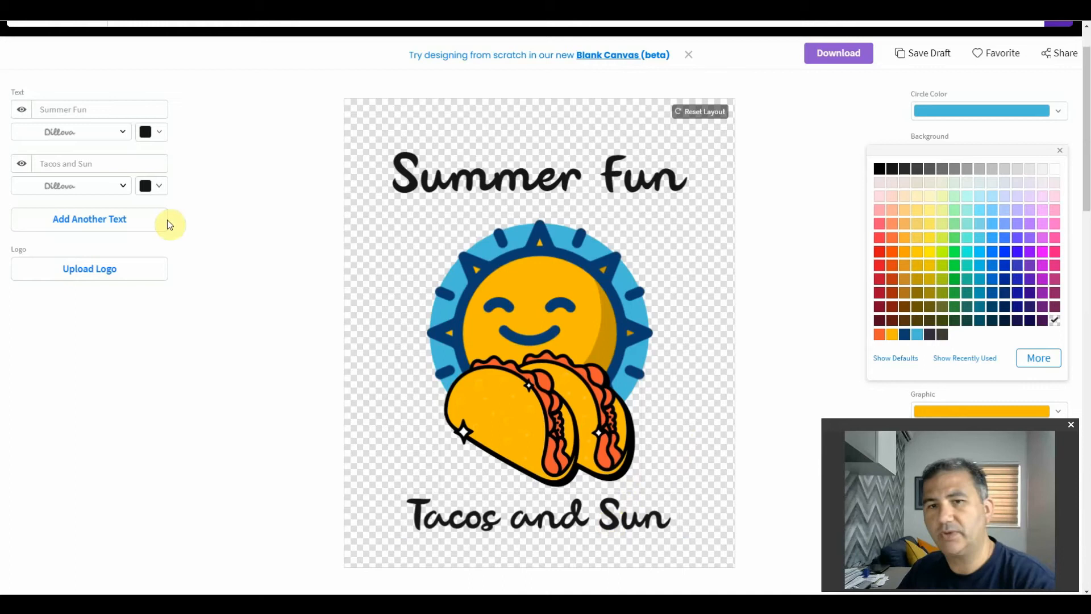
- Set the "Summer Fun" text color to the custom hex value #0B3D6F
{"action": "left_click", "coordinate": [160, 135]}
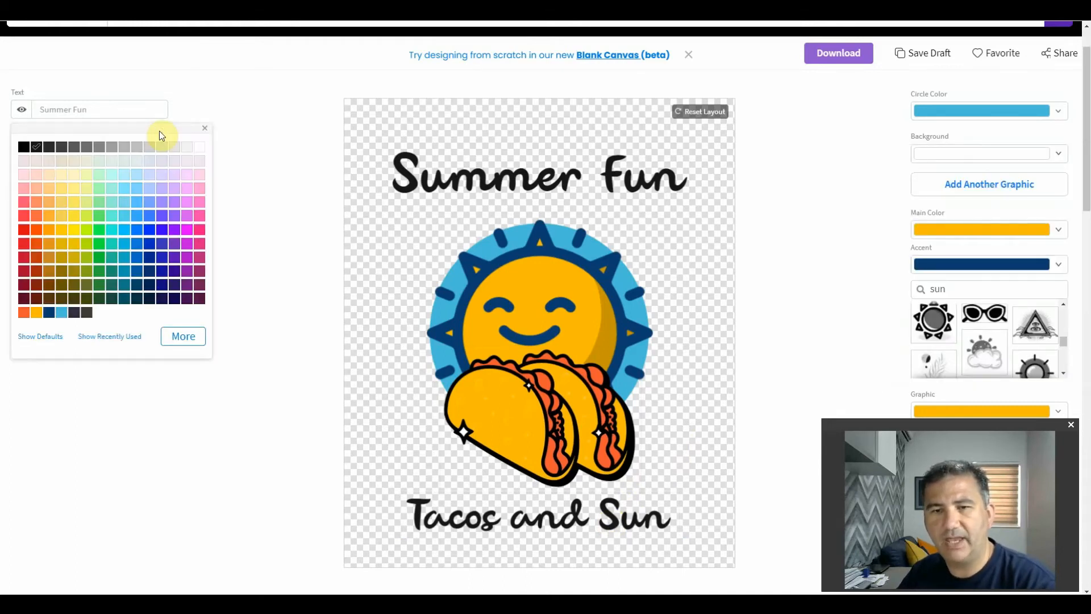
{"action": "left_click", "coordinate": [184, 335]}
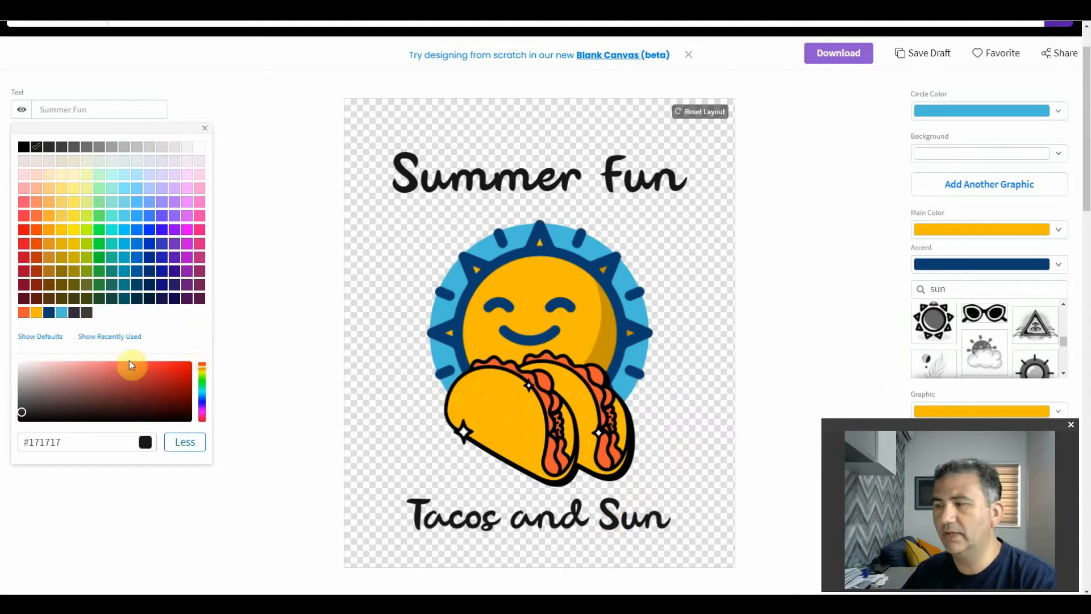
{"action": "left_click_drag", "start_coordinate": [73, 441], "coordinate": [2, 453]}
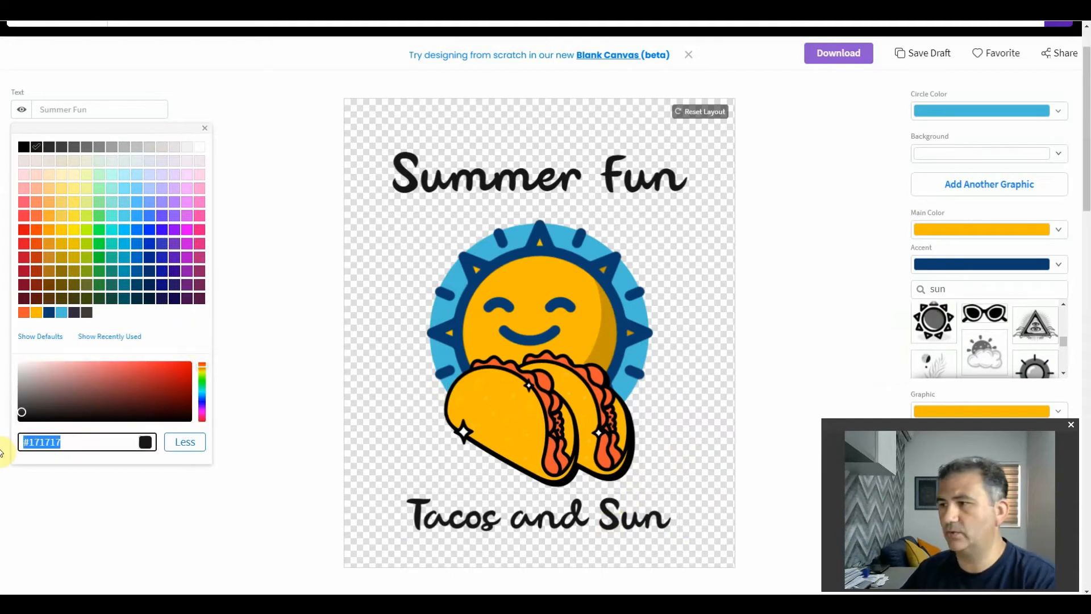
{"action": "type", "text": "0B3D6F"}
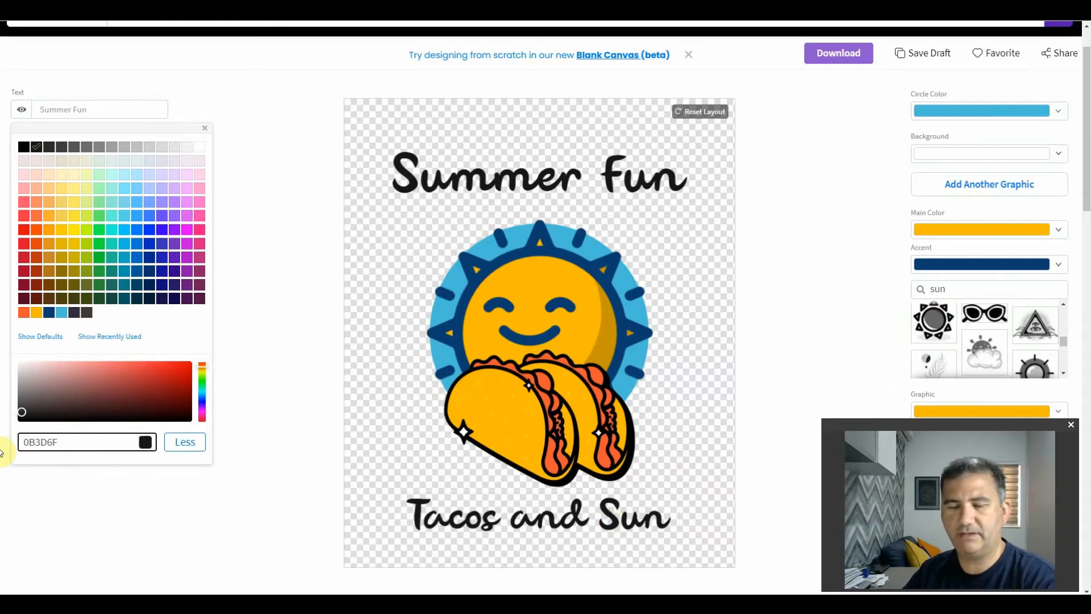
{"action": "key", "text": "Return"}
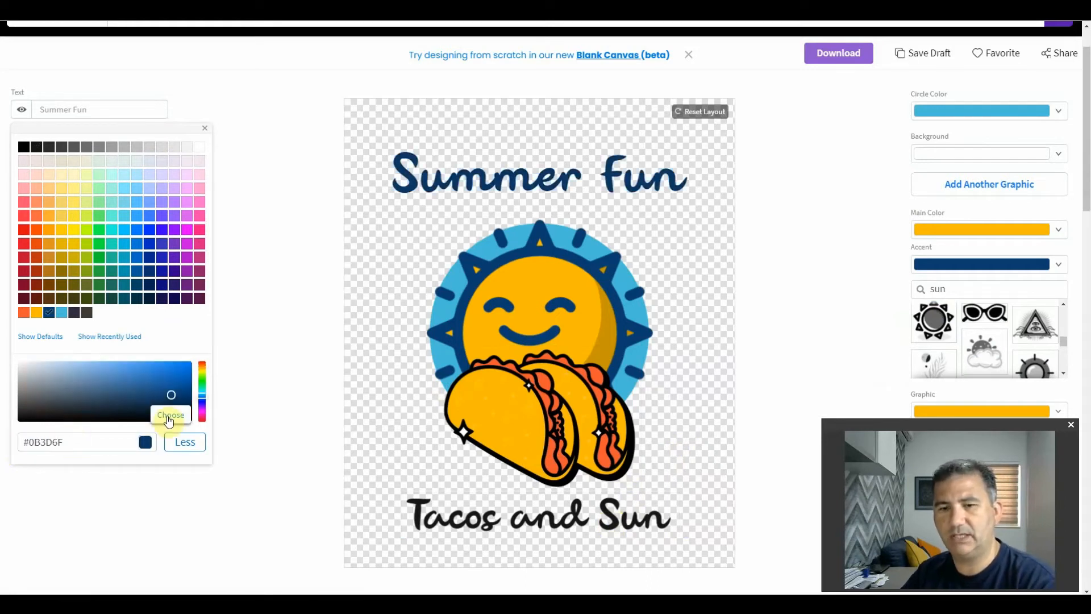
{"action": "left_click", "coordinate": [168, 415]}
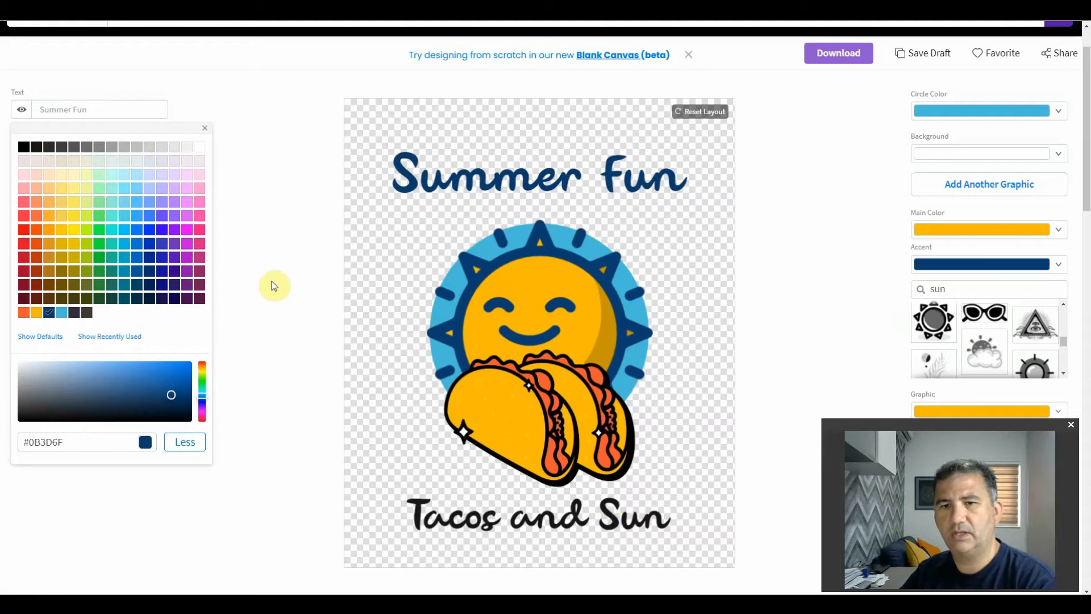
{"action": "left_click", "coordinate": [205, 128]}
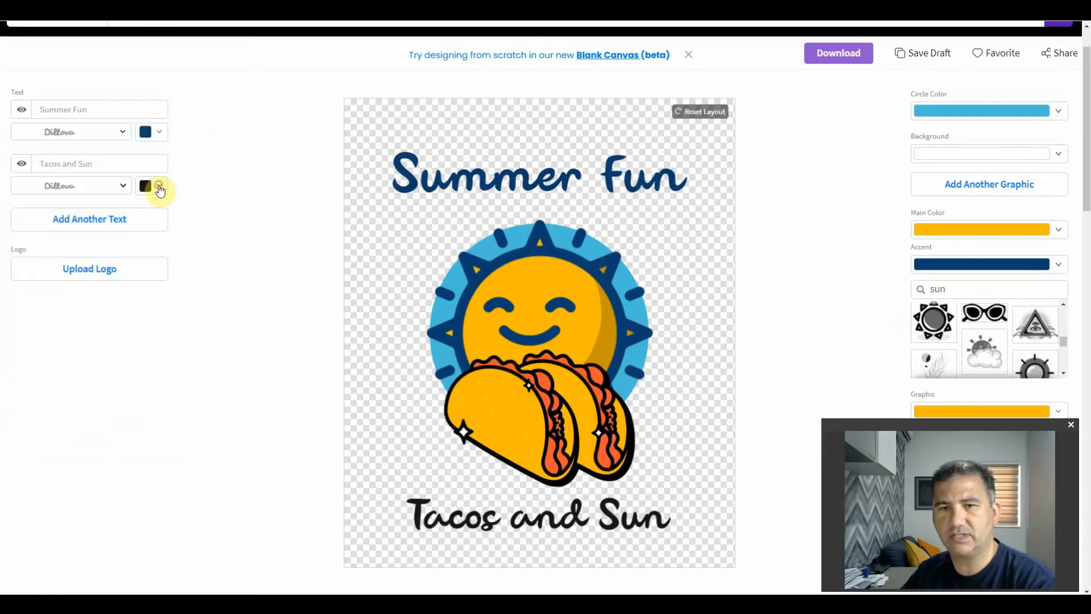
- Set the "Tacos and Sun" text to the same navy blue as the "Summer Fun" text
{"action": "left_click", "coordinate": [159, 187]}
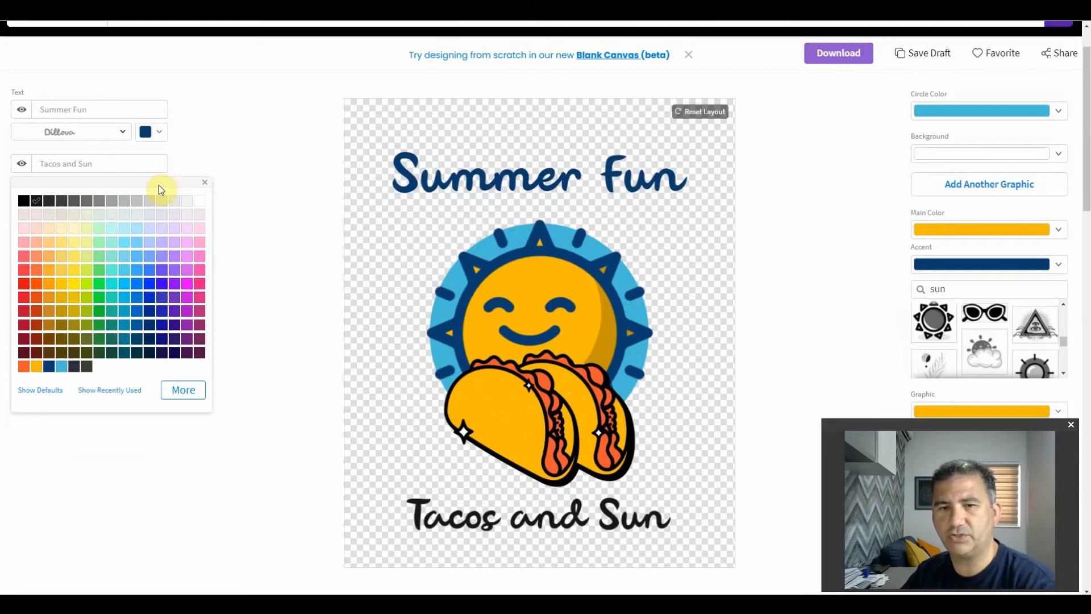
{"action": "left_click", "coordinate": [48, 368]}
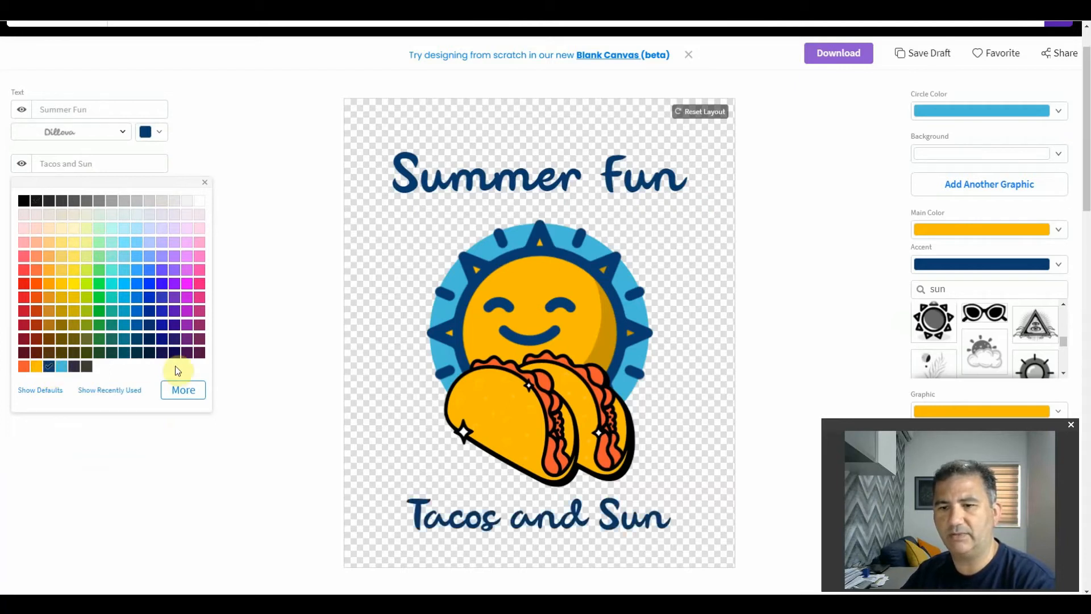
{"action": "left_click", "coordinate": [205, 182]}
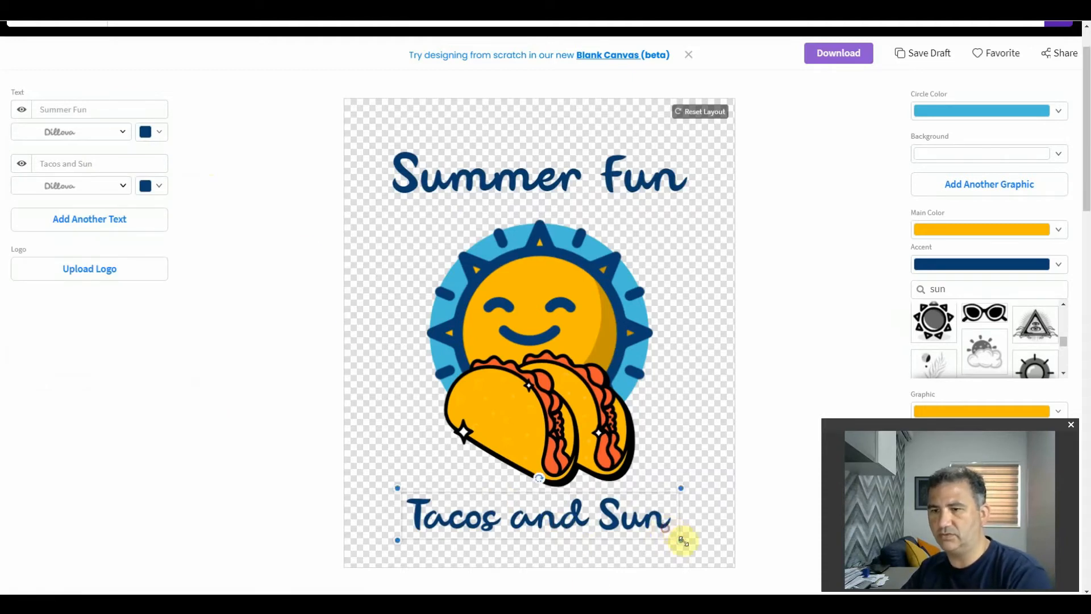
- Move the "Tacos and Sun" text up and the "Summer Fun" text down, closer to the graphics, and deselect
{"action": "left_click", "coordinate": [679, 538]}
{"action": "left_click_drag", "start_coordinate": [624, 515], "coordinate": [599, 502]}
{"action": "left_click_drag", "start_coordinate": [591, 175], "coordinate": [591, 179]}
{"action": "left_click", "coordinate": [288, 274]}
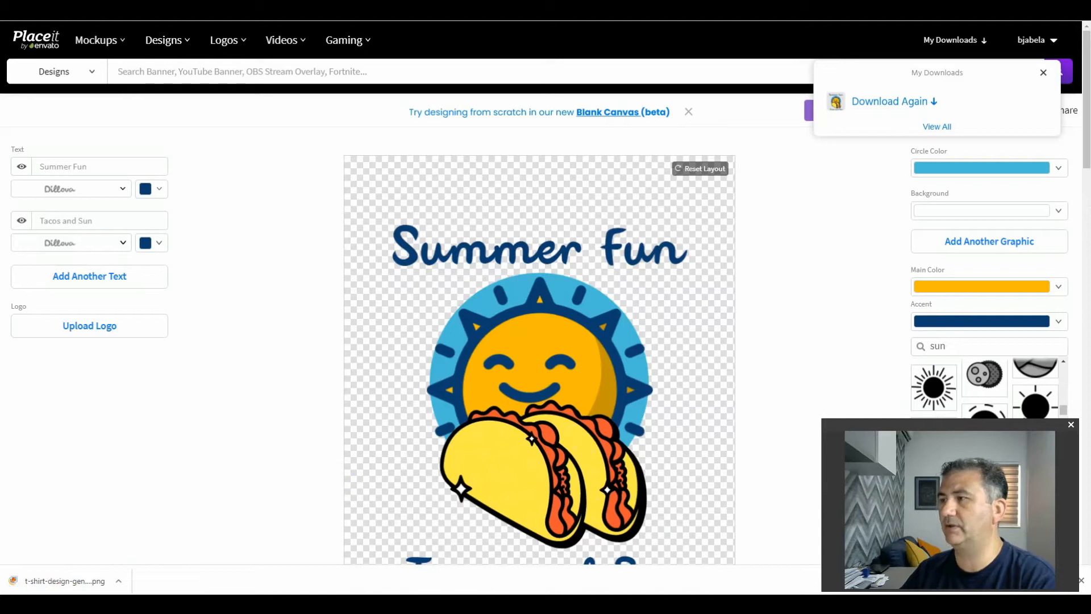
- Switch to the Word document and review the list of summer tacos keyword phrases at full size
{"action": "left_click_drag", "start_coordinate": [1090, 39], "coordinate": [666, 18]}
{"action": "double_click", "coordinate": [762, 20]}
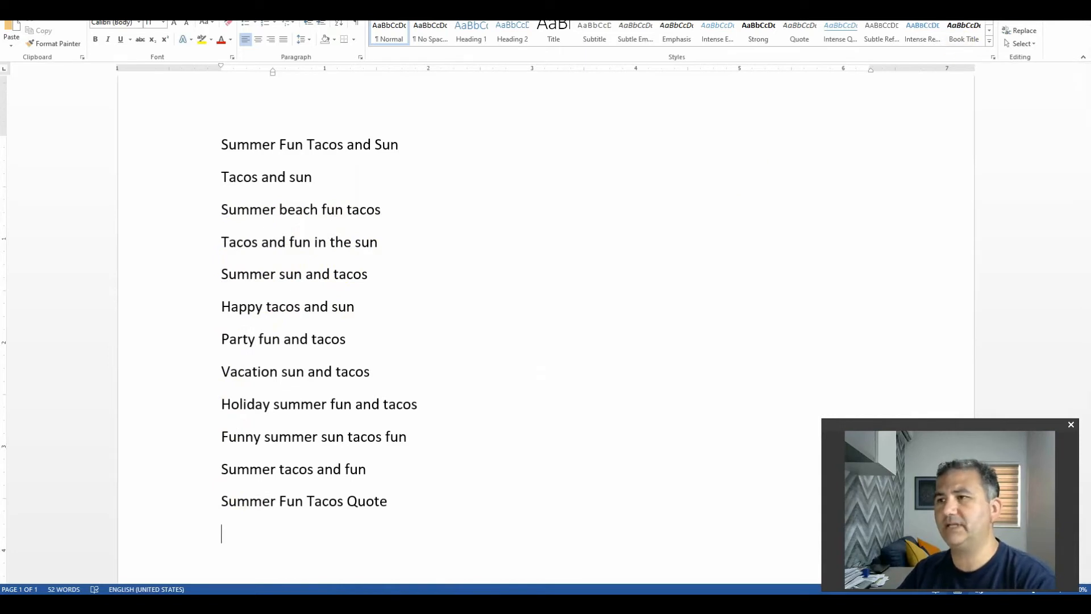
{"action": "double_click", "coordinate": [552, 22]}
{"action": "left_click_drag", "start_coordinate": [552, 23], "coordinate": [1090, 145]}
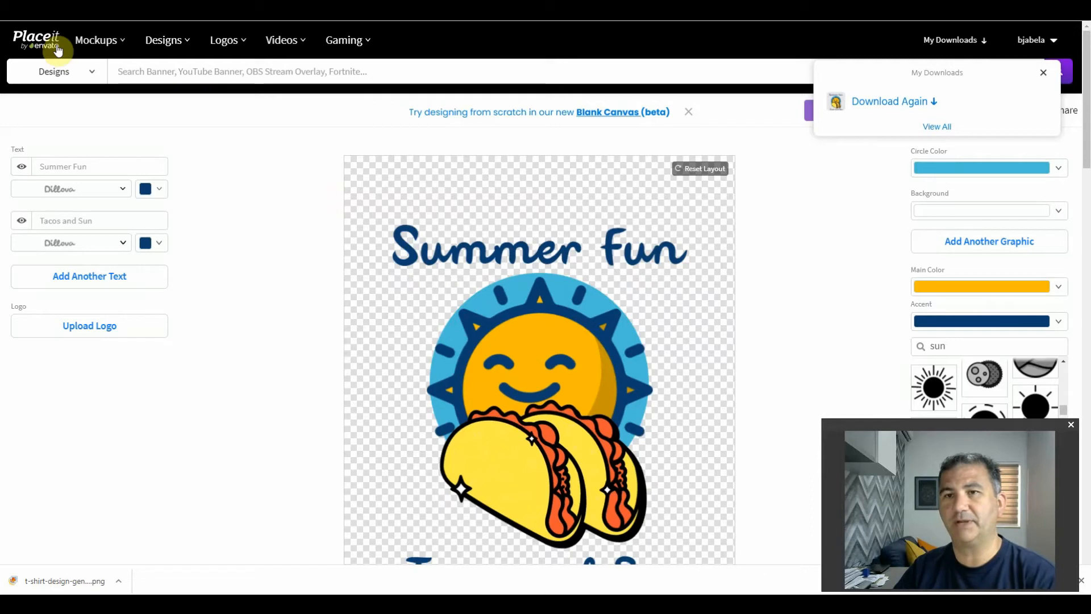
- Review the open Redbubble search results for the keyword phrases, from "summer beach fun tacos" to "summer fun tacos quote", comparing result counts
{"action": "left_click", "coordinate": [318, 8]}
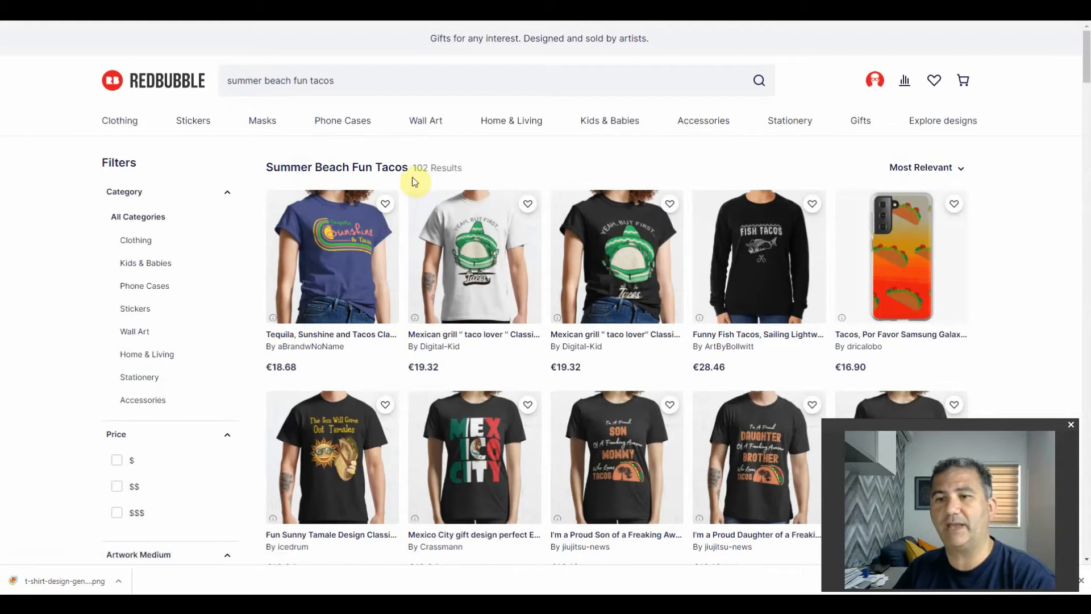
{"action": "left_click", "coordinate": [388, 9]}
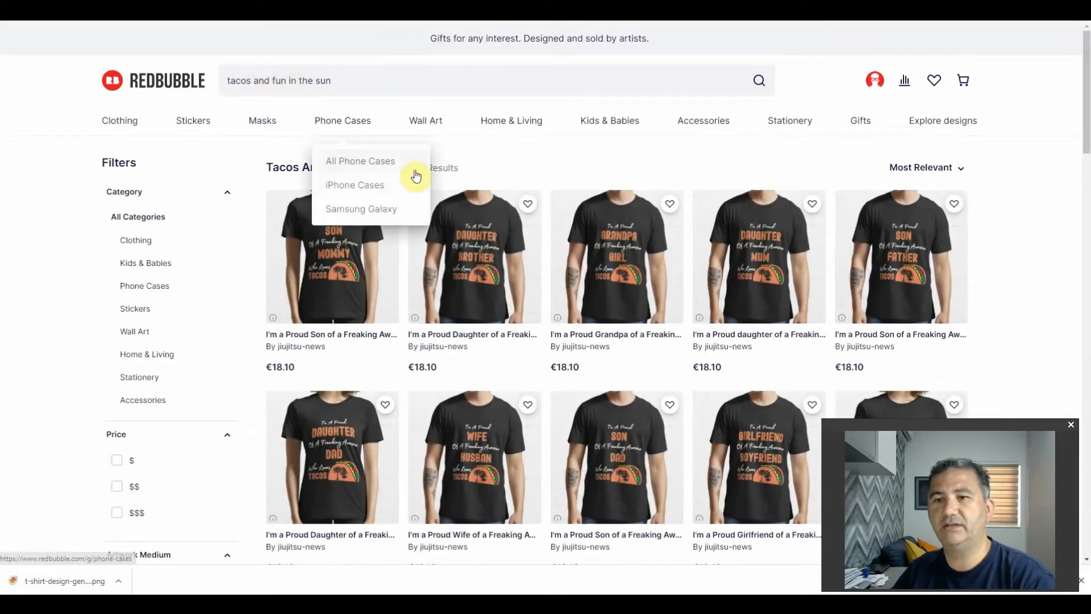
{"action": "left_click", "coordinate": [455, 9]}
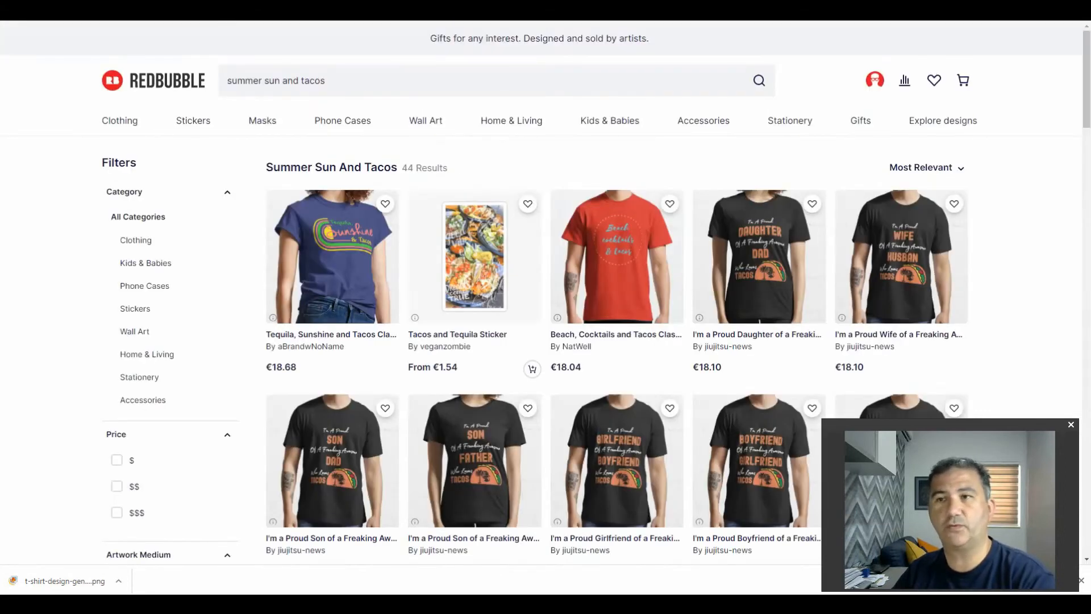
{"action": "left_click", "coordinate": [523, 9]}
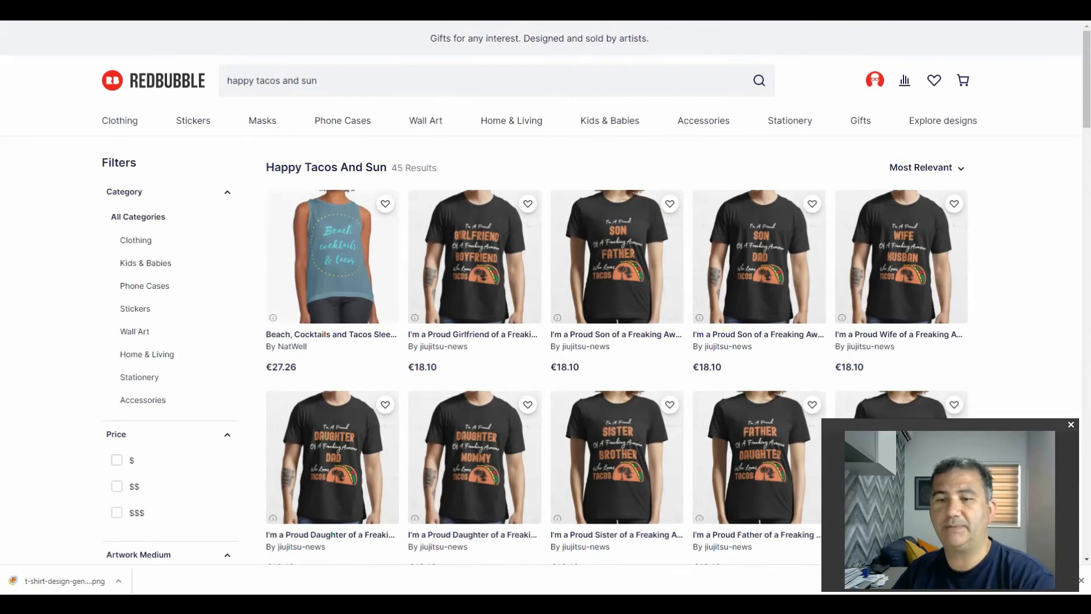
{"action": "key", "text": "ctrl+Tab"}
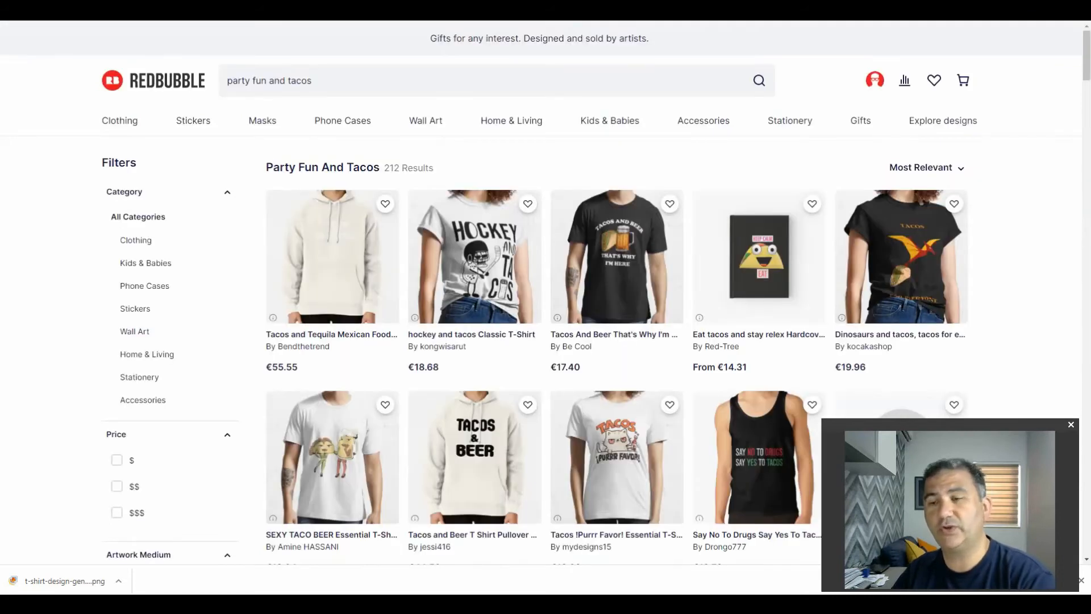
{"action": "key", "text": "ctrl+Tab"}
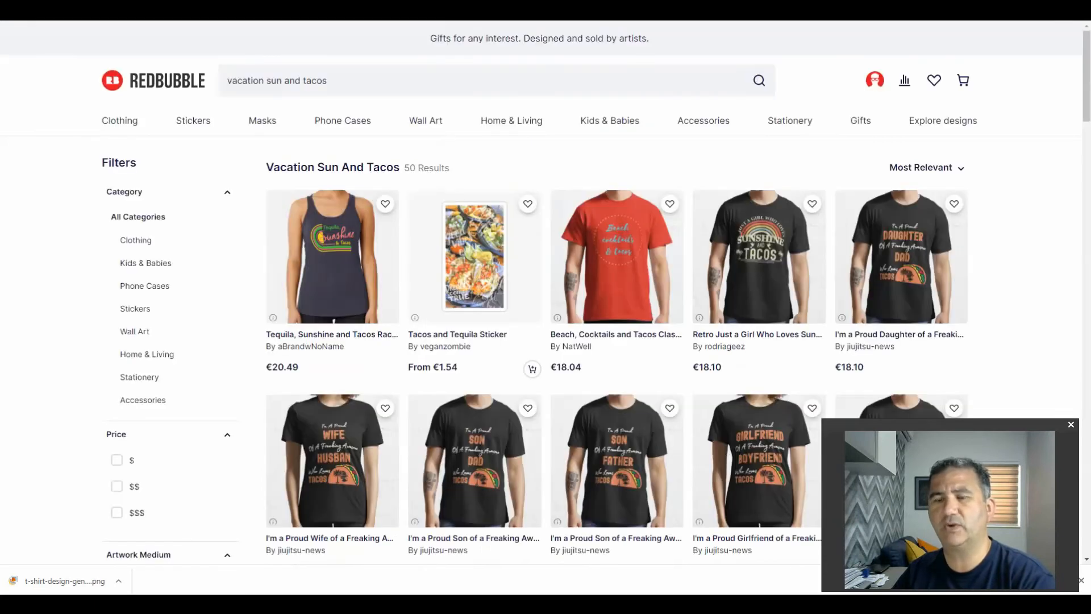
{"action": "key", "text": "ctrl+Tab"}
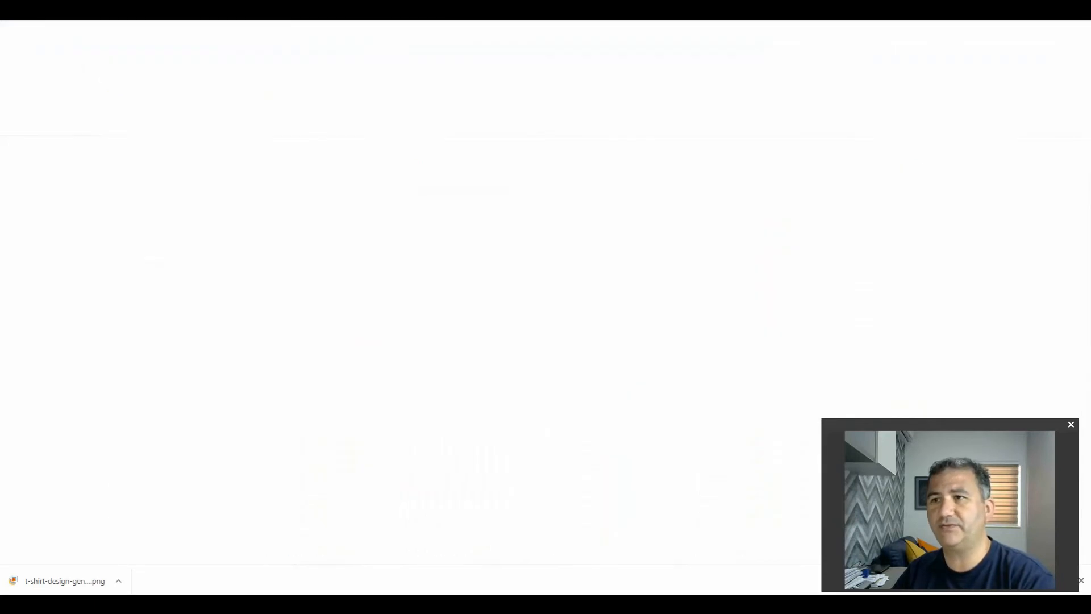
{"action": "scroll", "coordinate": [428, 168], "scroll_direction": "up", "scroll_amount": 8}
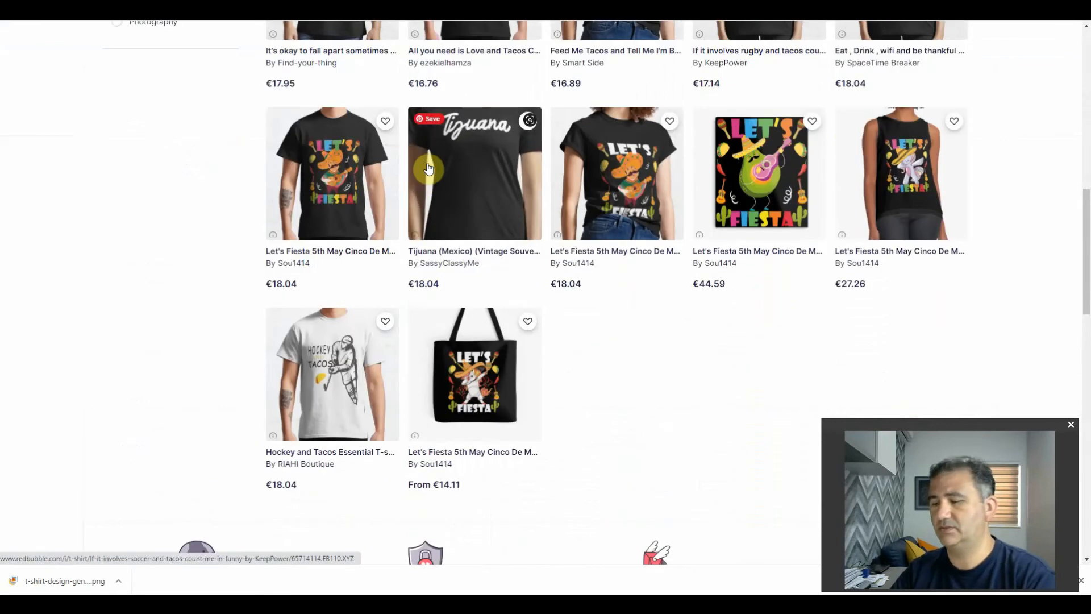
{"action": "scroll", "coordinate": [429, 168], "scroll_direction": "up", "scroll_amount": 10}
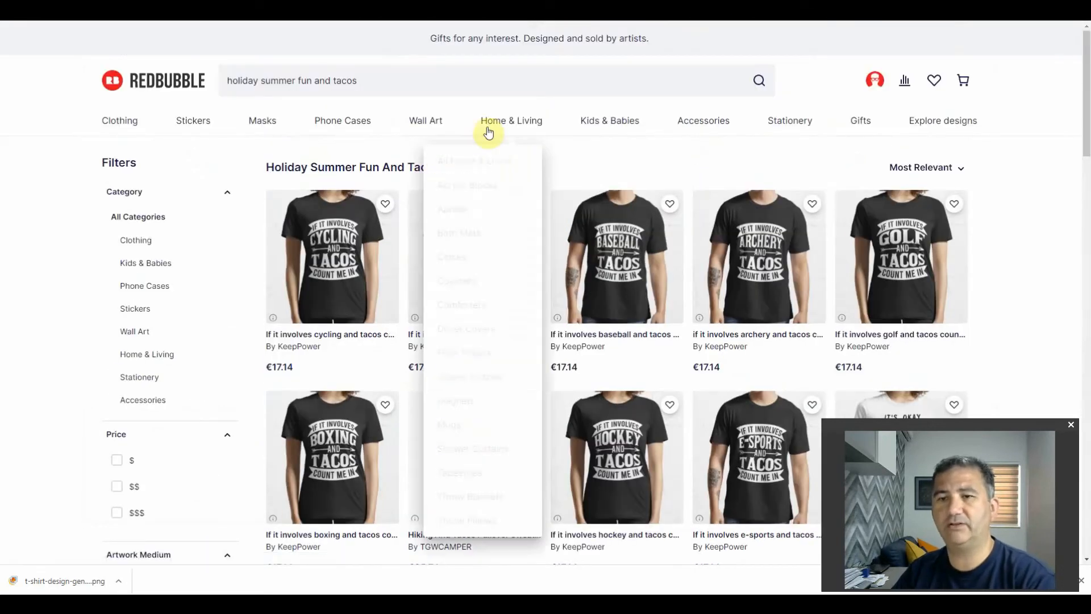
{"action": "key", "text": "ctrl+Tab"}
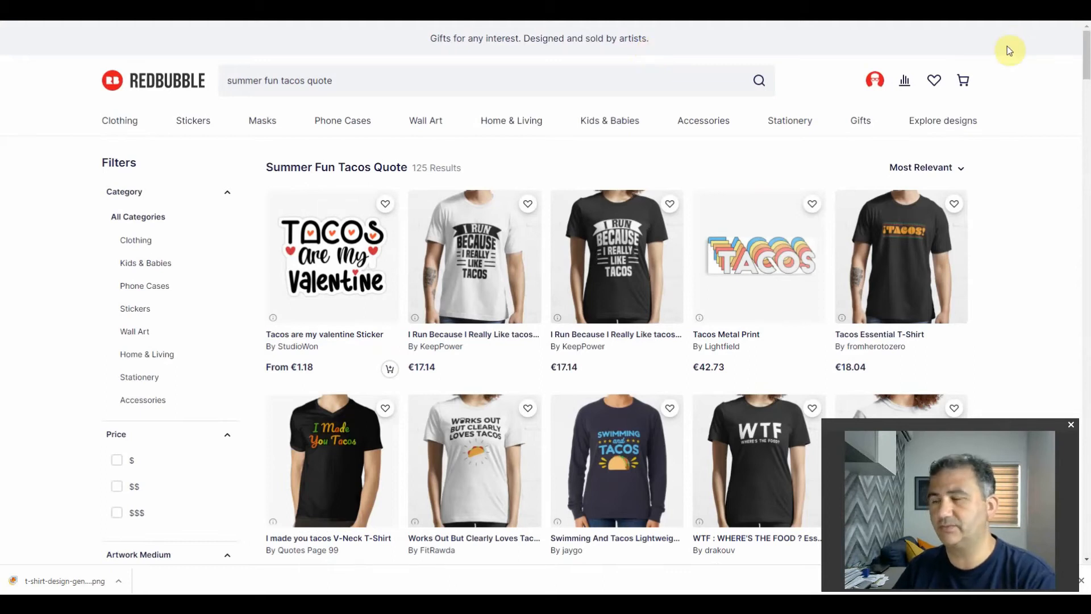
- Switch to the Excel workbook Book1 and copy the comma-separated keyword list in cell D3
{"action": "left_click_drag", "start_coordinate": [1090, 63], "coordinate": [498, 25]}
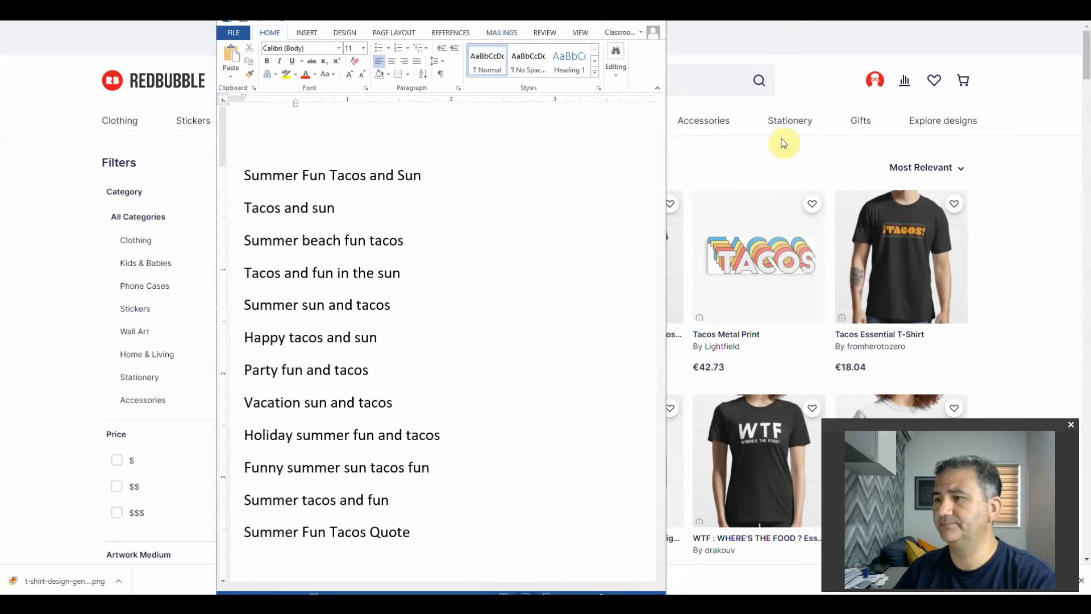
{"action": "left_click_drag", "start_coordinate": [1090, 65], "coordinate": [691, 25]}
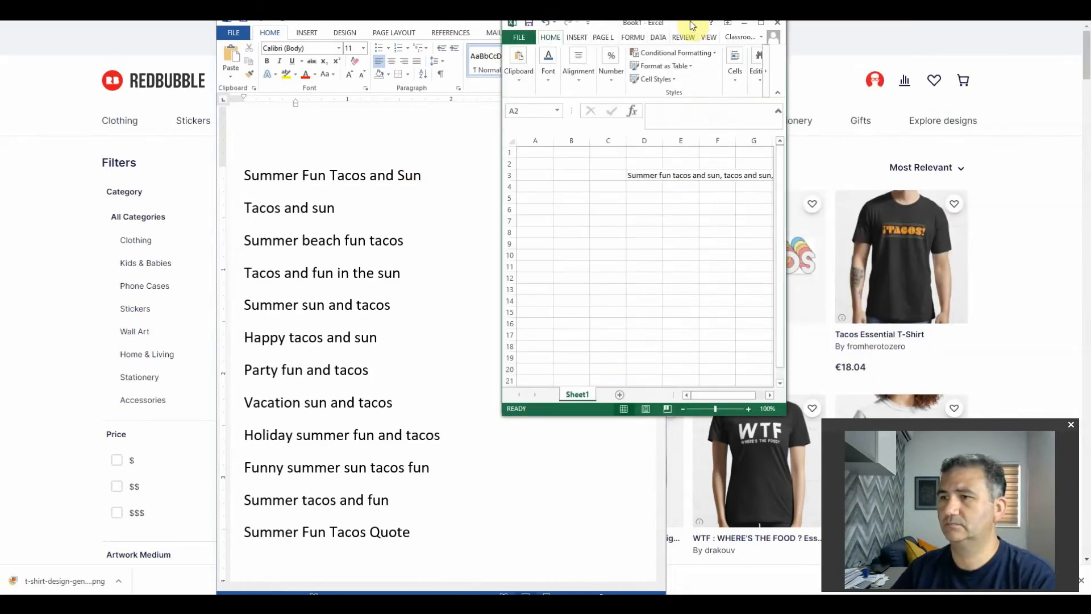
{"action": "left_click", "coordinate": [763, 25]}
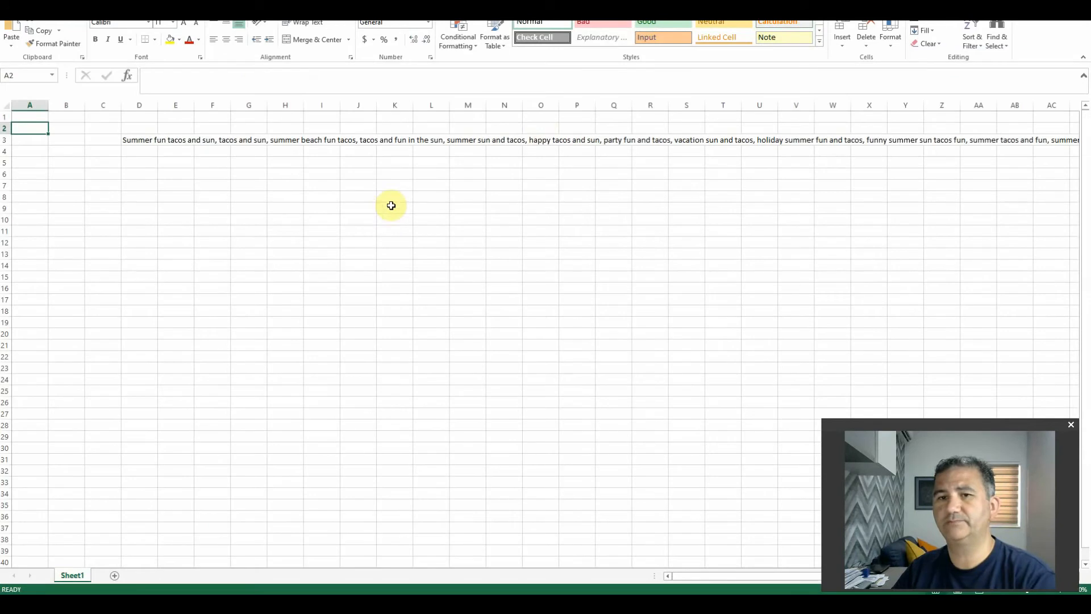
{"action": "left_click", "coordinate": [135, 139]}
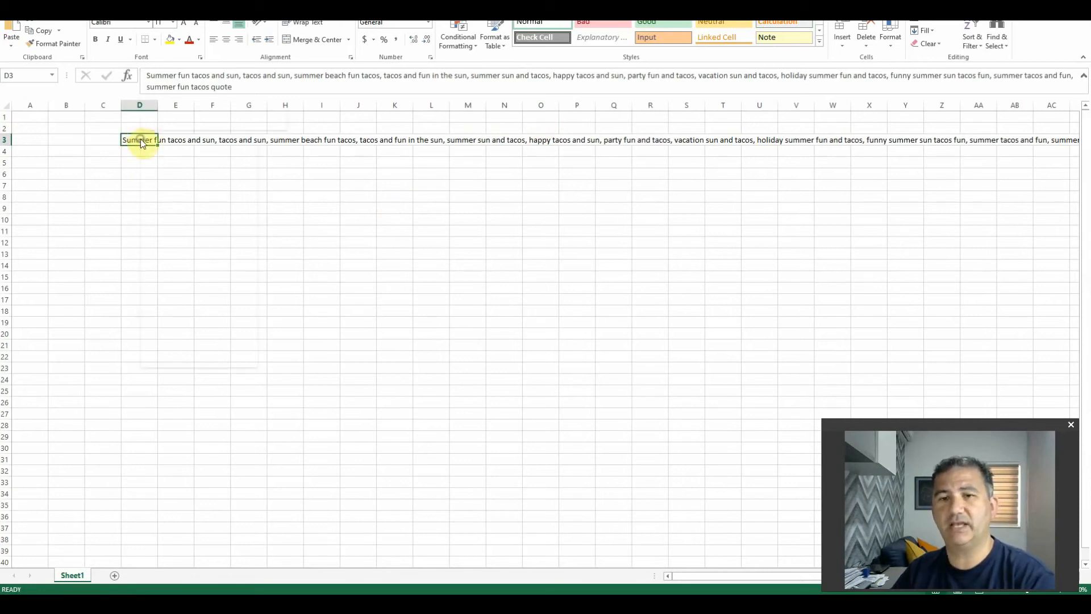
{"action": "right_click", "coordinate": [141, 139]}
{"action": "left_click", "coordinate": [158, 159]}
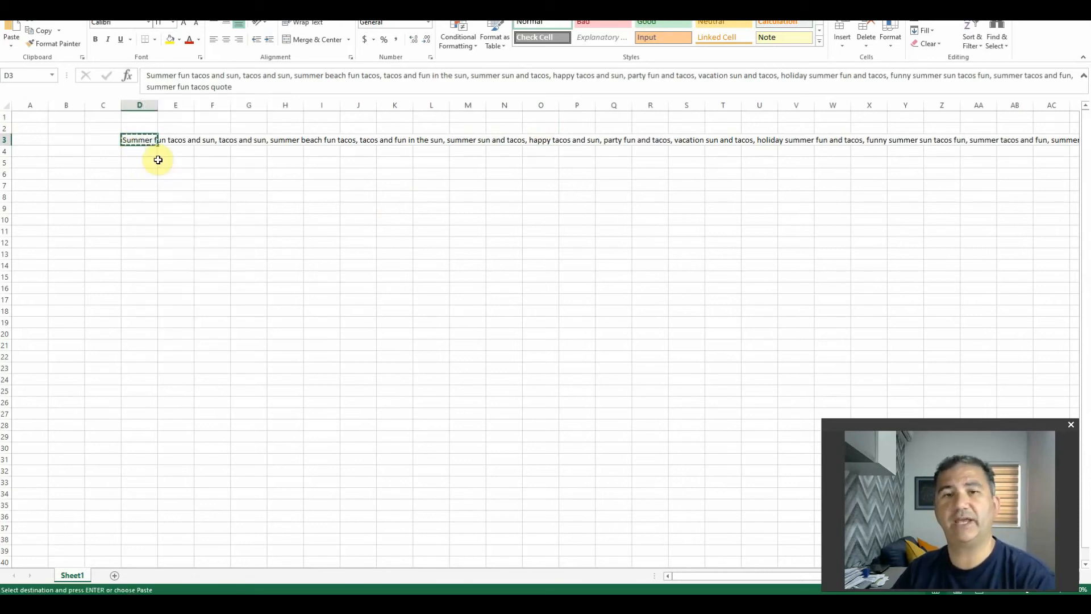
- Switch to Redbubble, start adding a new work, and upload the downloaded T-shirt design PNG
{"action": "key", "text": "alt+Tab"}
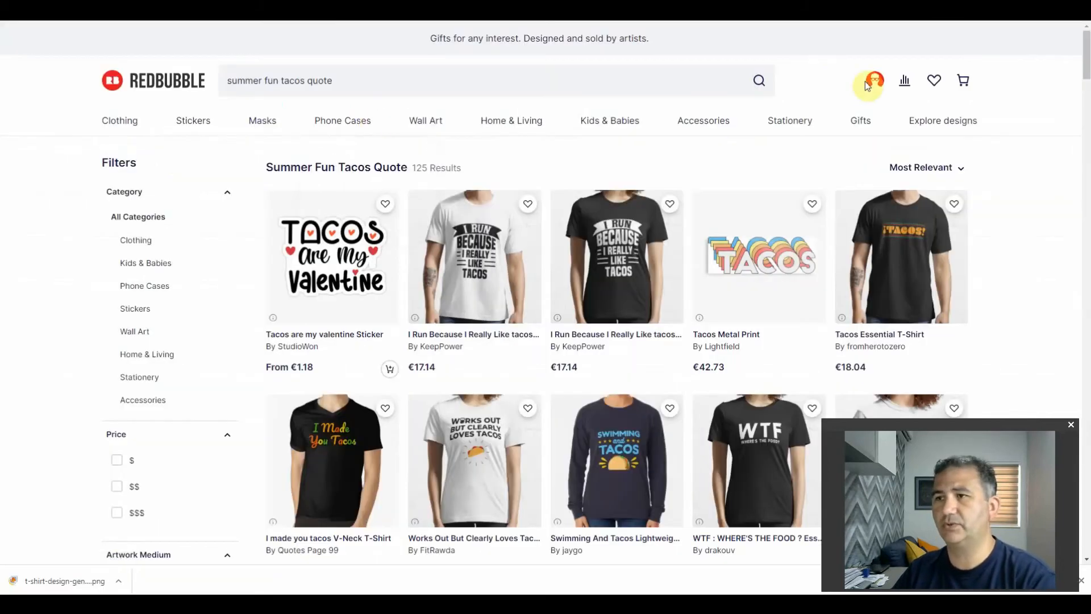
{"action": "mouse_move", "coordinate": [872, 88]}
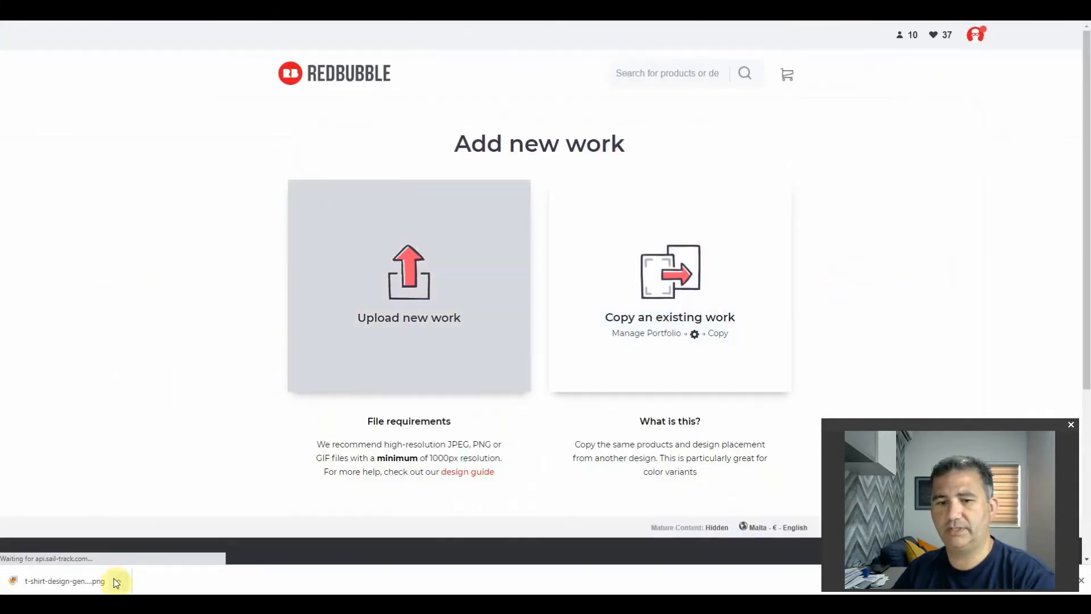
{"action": "left_click", "coordinate": [116, 582]}
{"action": "left_click", "coordinate": [138, 544]}
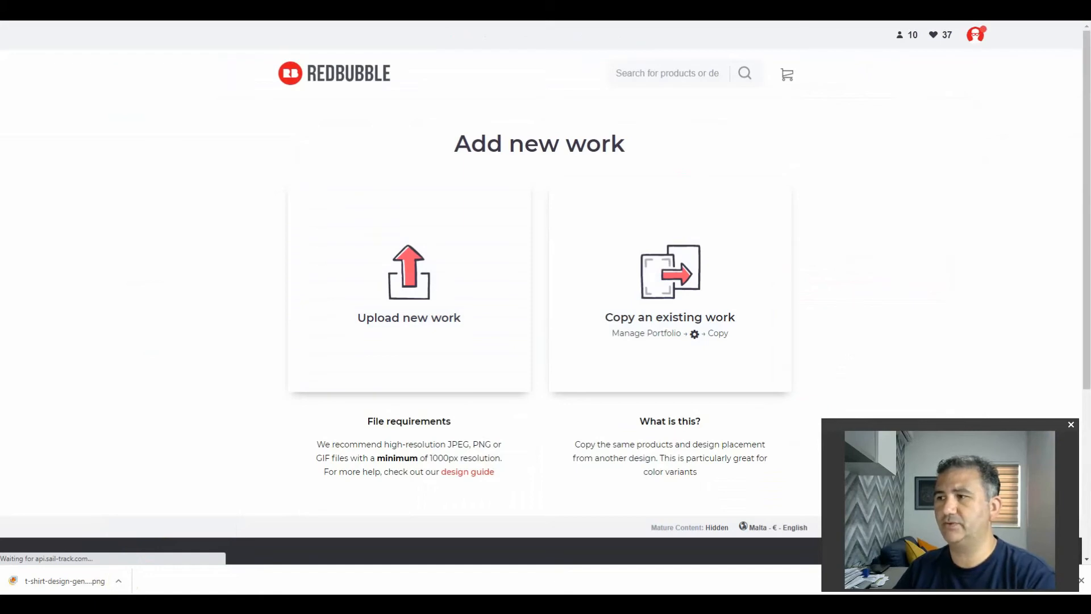
{"action": "left_click_drag", "start_coordinate": [673, 121], "coordinate": [489, 270]}
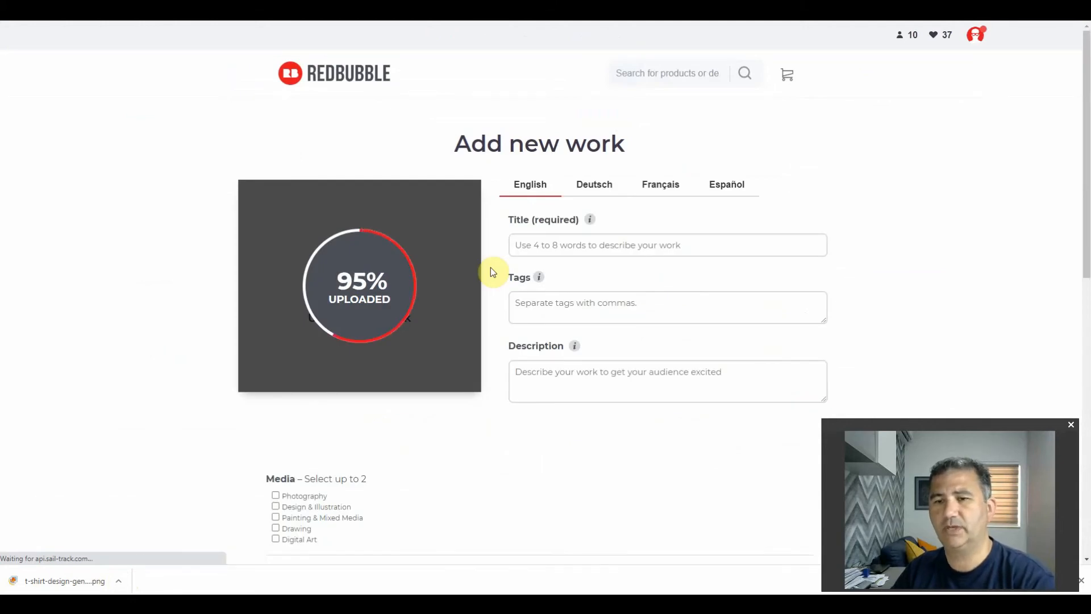
- Paste the copied comma-separated tacos keyword list into the Tags field and enlarge the field to show every tag
{"action": "left_click", "coordinate": [540, 301]}
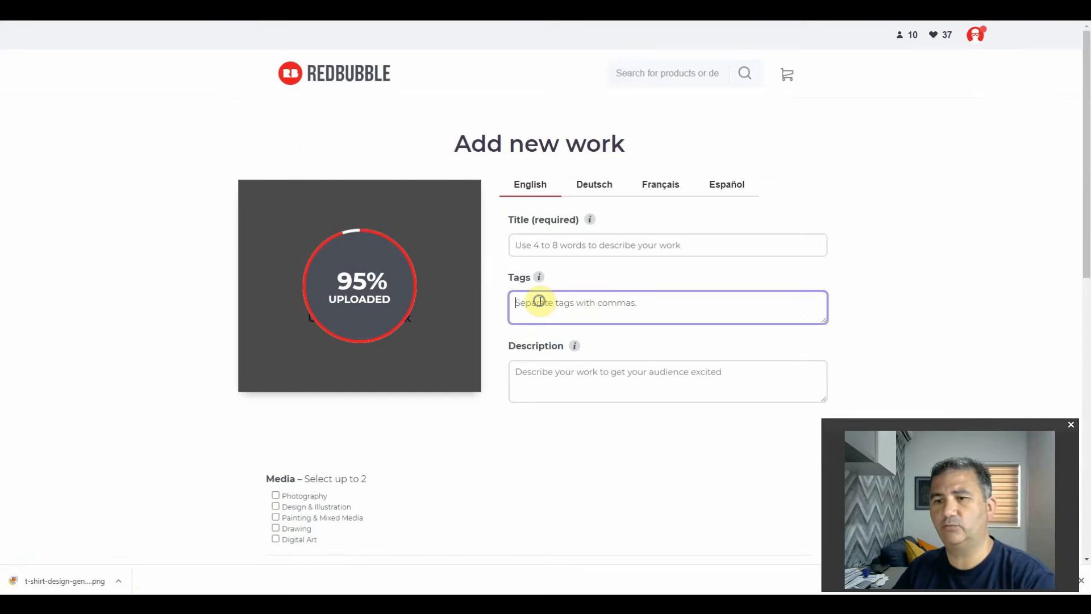
{"action": "right_click", "coordinate": [540, 302]}
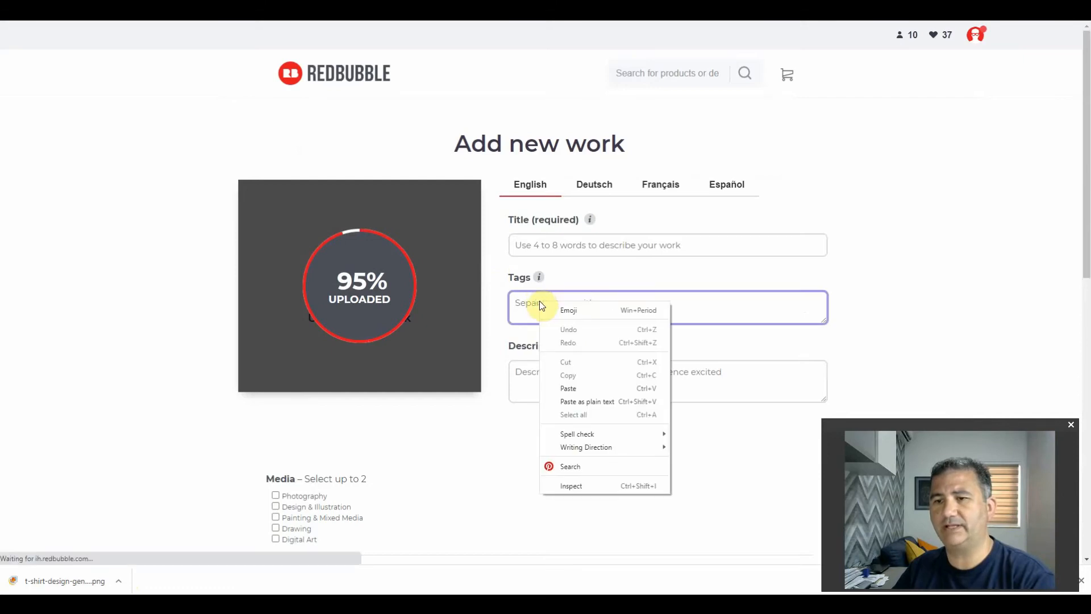
{"action": "left_click", "coordinate": [569, 388]}
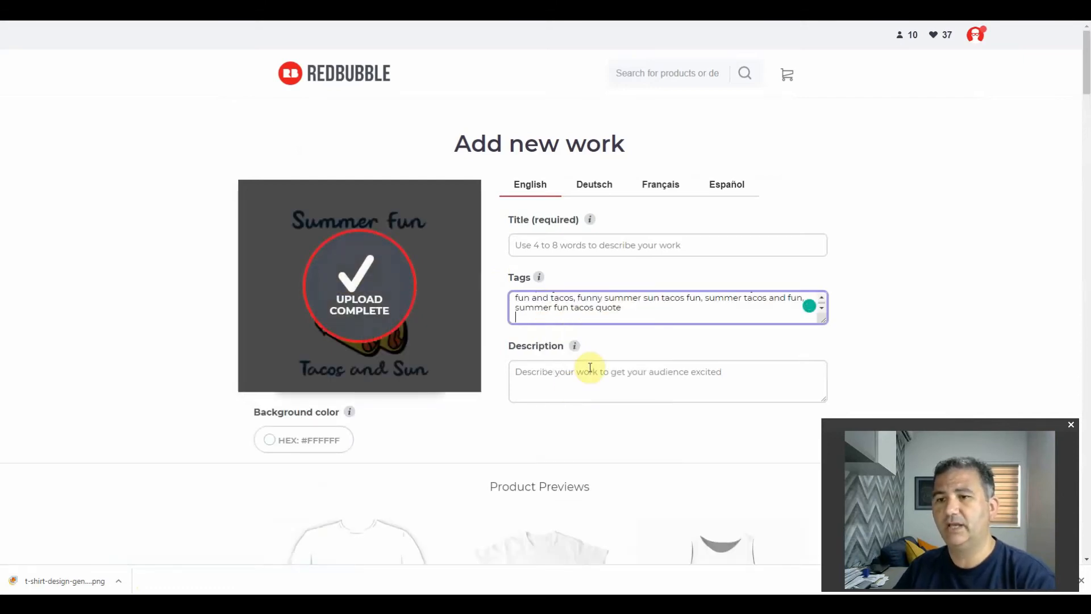
{"action": "left_click_drag", "start_coordinate": [825, 329], "coordinate": [830, 407]}
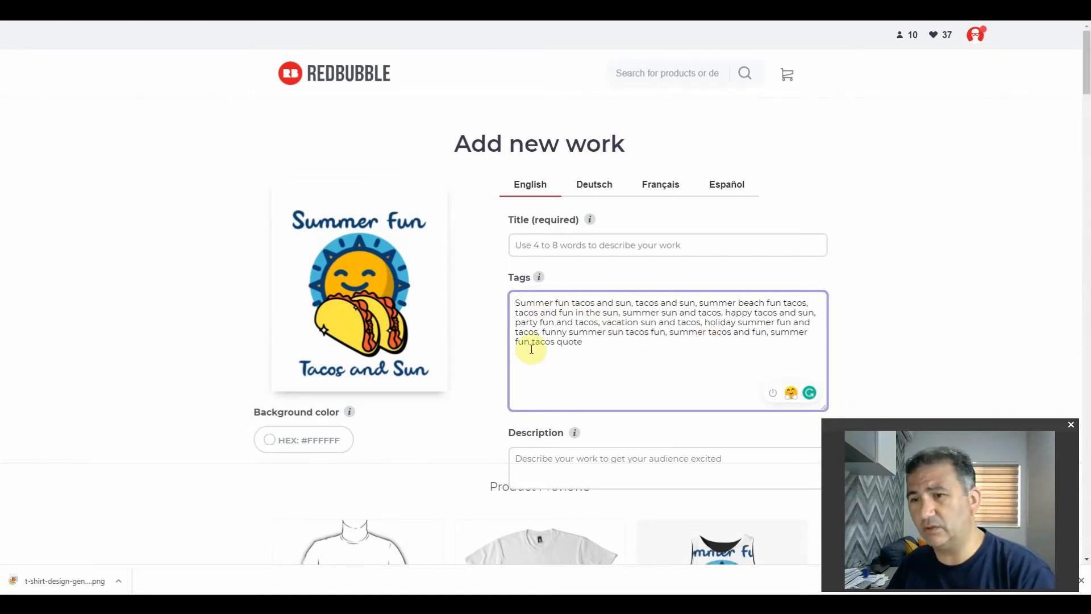
{"action": "key", "text": "Return"}
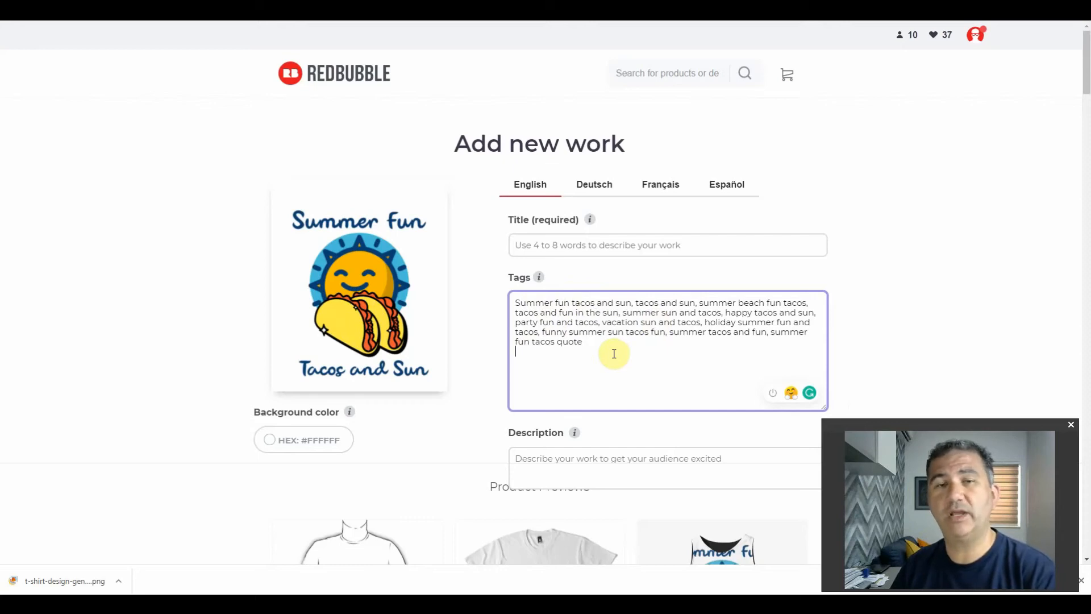
- Switch to the Word document Document2, examine the list of words to substitute for tacos, and return to the Excel workbook
{"action": "key", "text": "alt+Tab"}
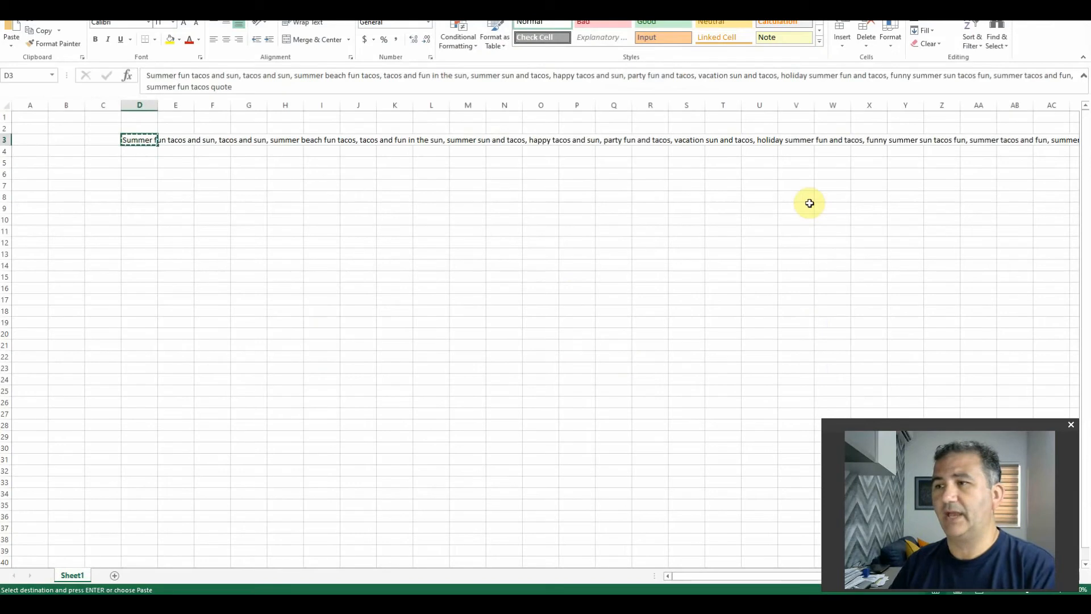
{"action": "key", "text": "alt+Tab"}
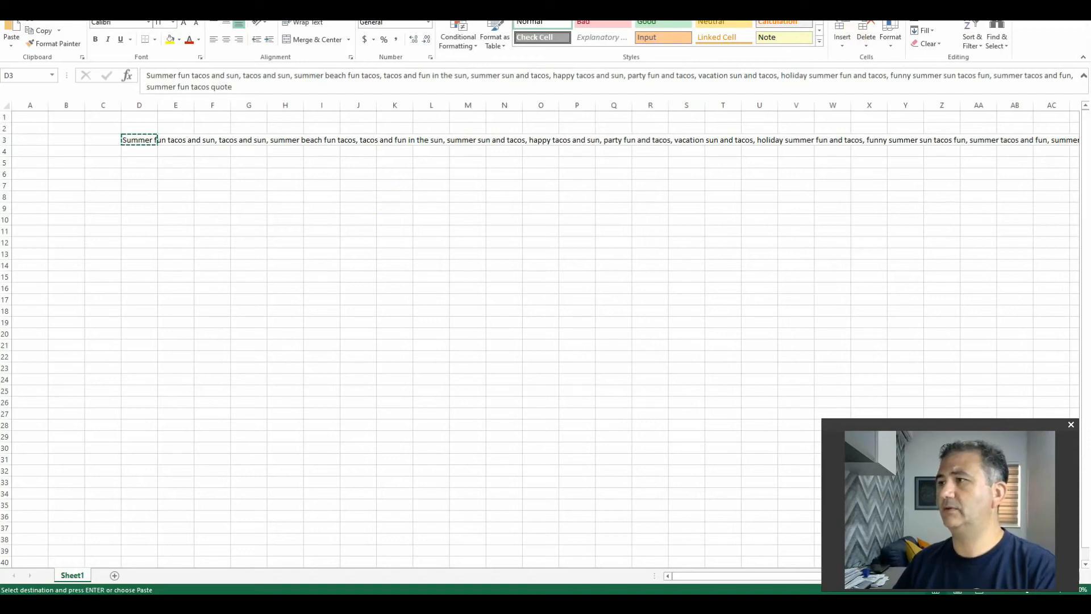
{"action": "key", "text": "alt+Tab"}
{"action": "left_click_drag", "start_coordinate": [742, 79], "coordinate": [675, 37]}
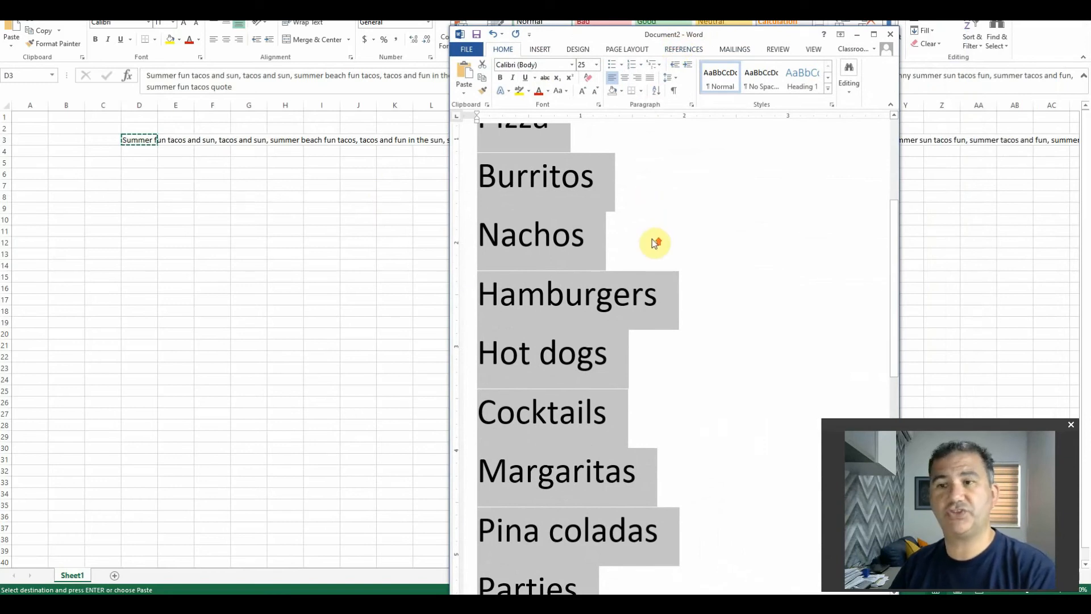
{"action": "scroll", "coordinate": [652, 237], "scroll_direction": "up", "scroll_amount": 3}
{"action": "left_click_drag", "start_coordinate": [893, 198], "coordinate": [903, 341]}
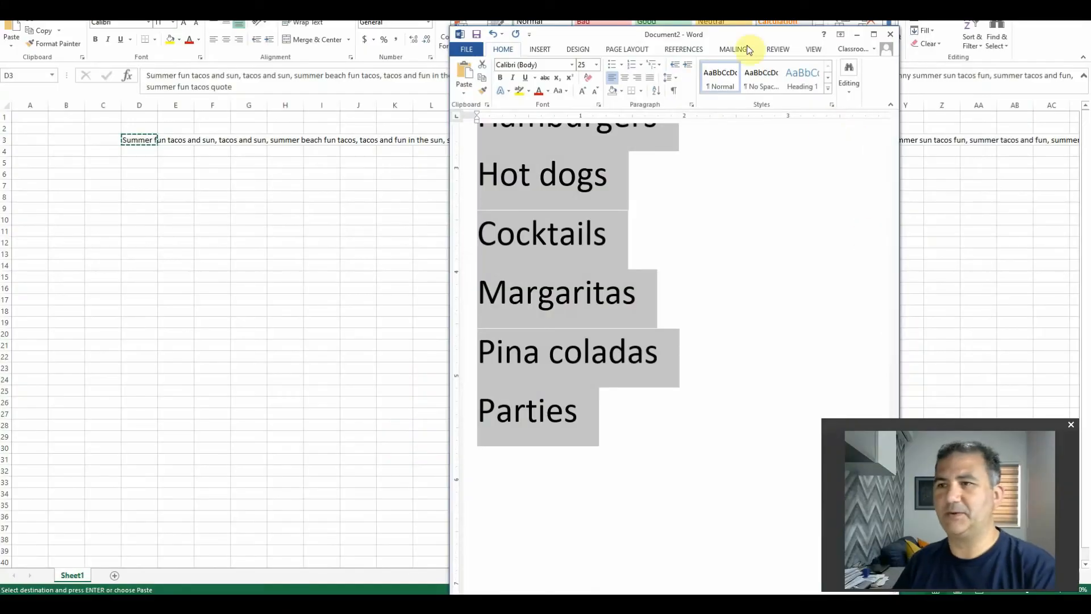
{"action": "left_click_drag", "start_coordinate": [738, 36], "coordinate": [827, 60]}
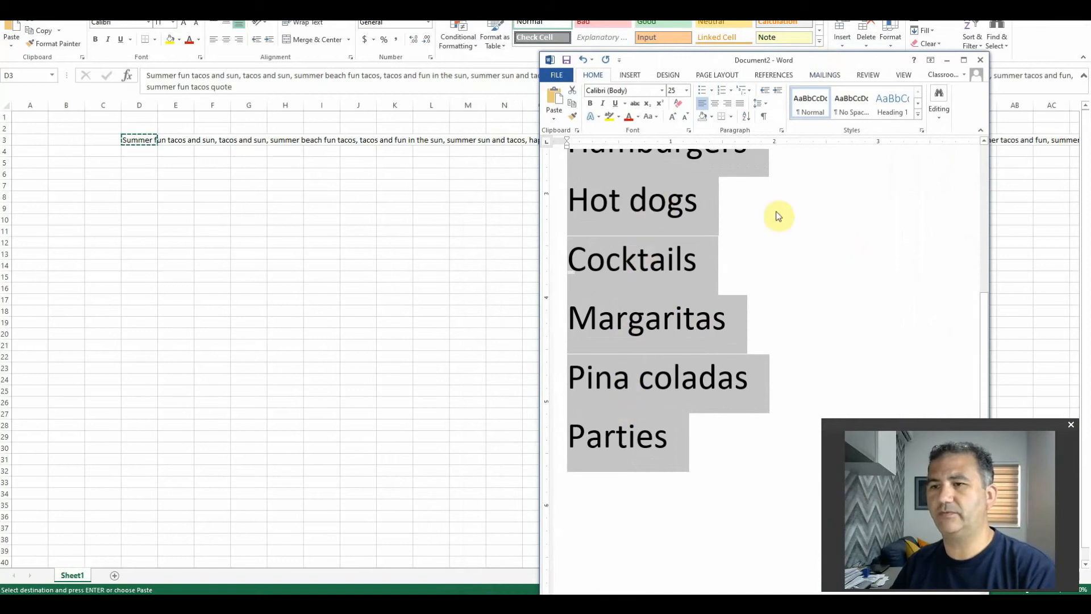
{"action": "scroll", "coordinate": [790, 219], "scroll_direction": "up", "scroll_amount": 5}
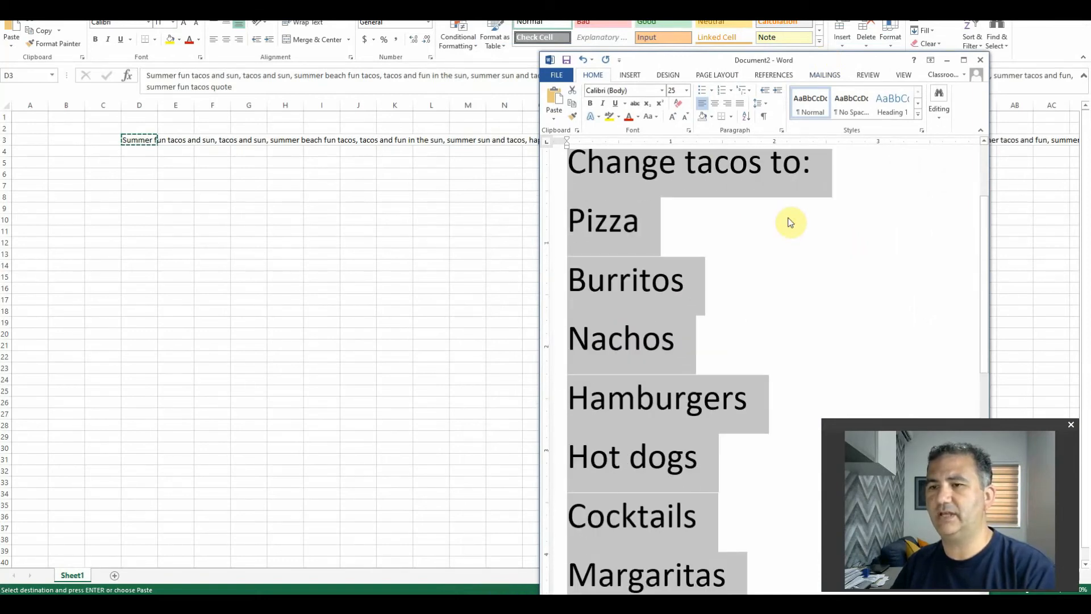
{"action": "scroll", "coordinate": [821, 200], "scroll_direction": "down", "scroll_amount": 5}
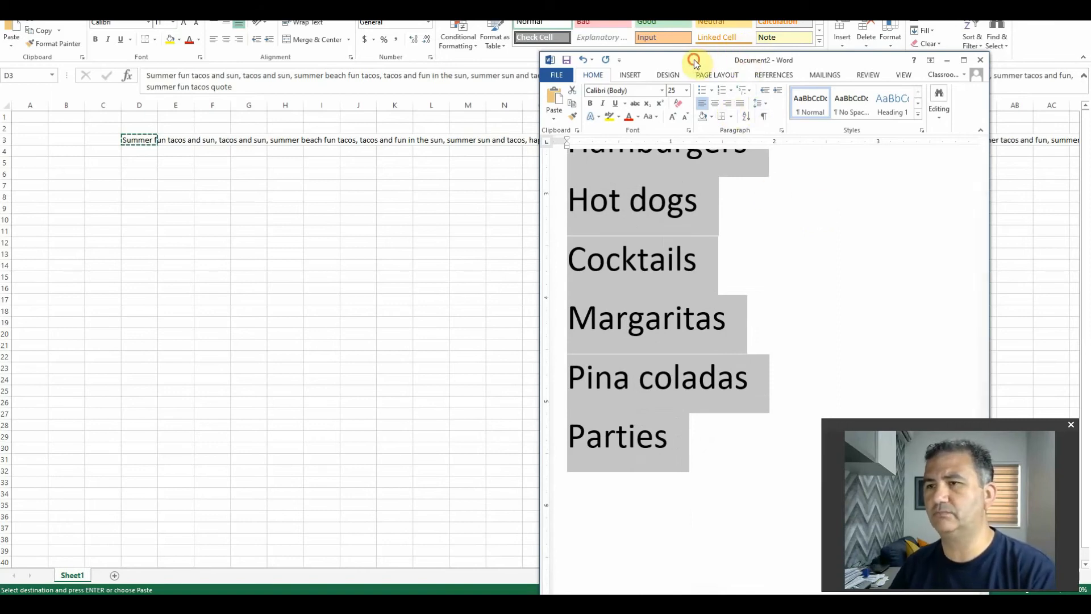
{"action": "left_click_drag", "start_coordinate": [694, 59], "coordinate": [721, 63]}
{"action": "key", "text": "alt+Tab"}
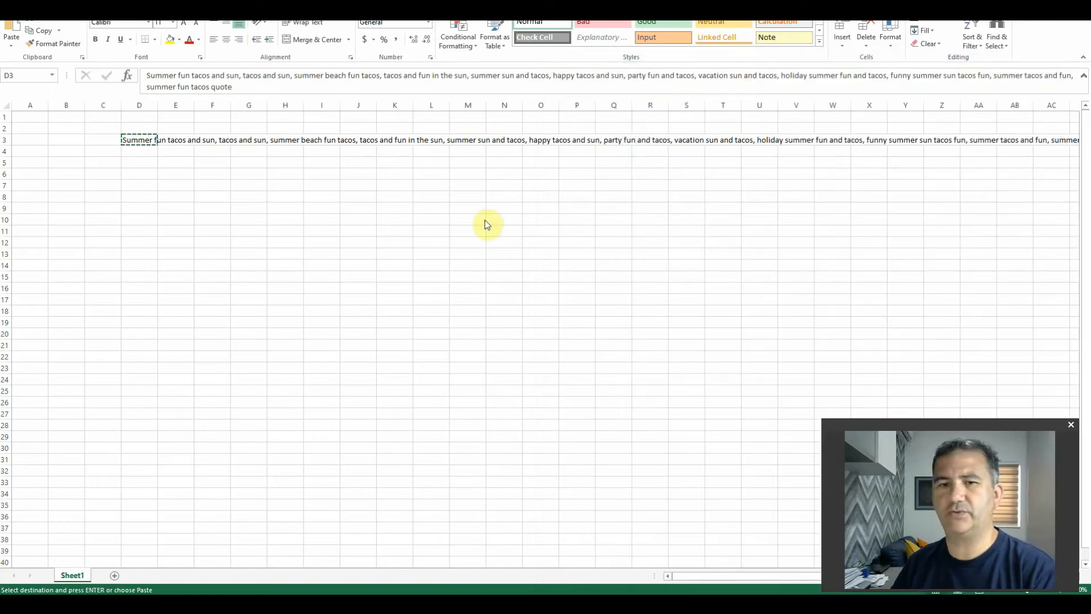
- Paste the keyword list from D3 into every second cell below it, from D5 through D21
{"action": "left_click", "coordinate": [140, 140]}
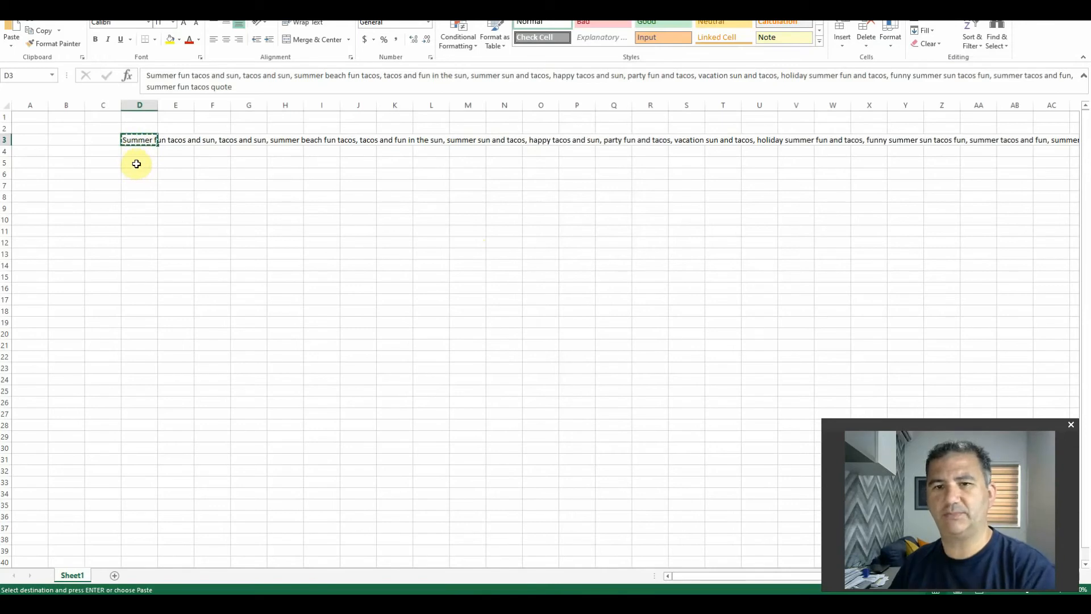
{"action": "left_click", "coordinate": [136, 163]}
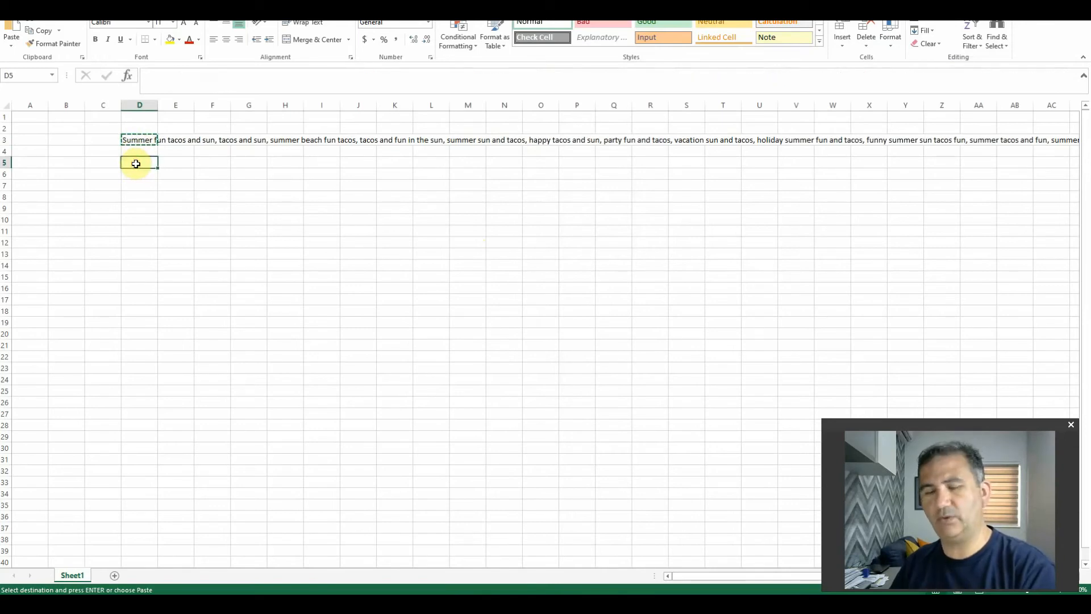
{"action": "key", "text": "ctrl+v"}
{"action": "left_click", "coordinate": [137, 186]}
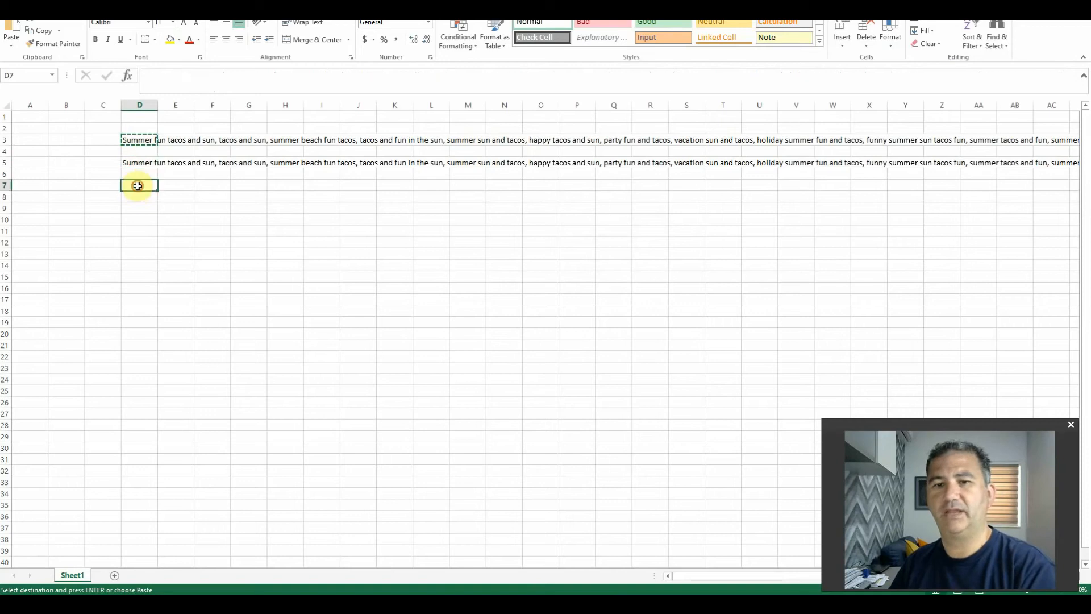
{"action": "key", "text": "ctrl+v"}
{"action": "left_click", "coordinate": [139, 208]}
{"action": "key", "text": "ctrl+v"}
{"action": "left_click", "coordinate": [140, 232]}
{"action": "key", "text": "ctrl+v"}
{"action": "left_click", "coordinate": [139, 254]}
{"action": "key", "text": "ctrl+v"}
{"action": "left_click", "coordinate": [140, 277]}
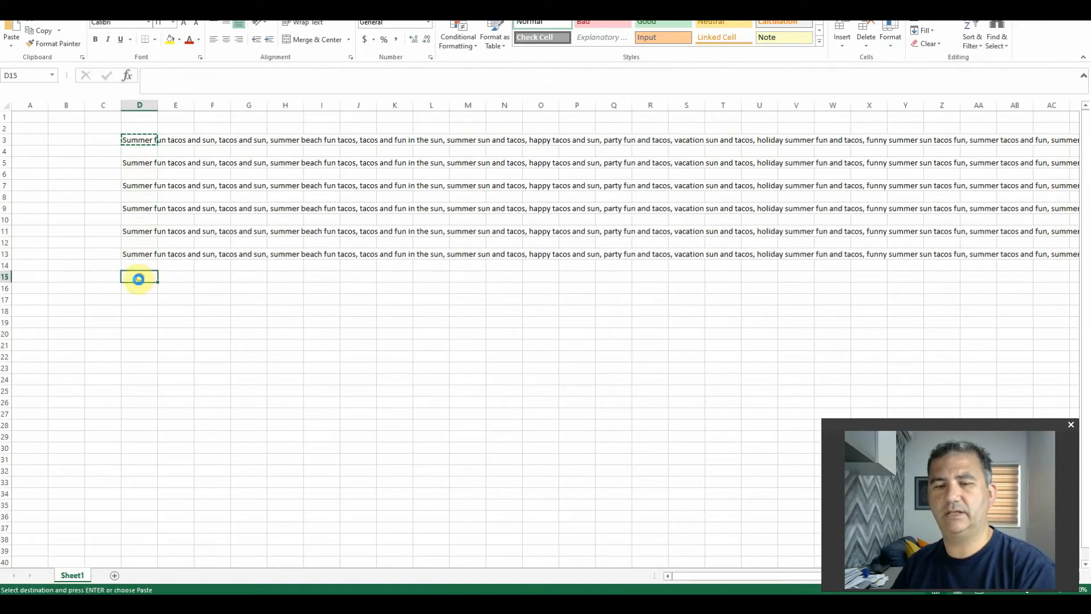
{"action": "key", "text": "ctrl+v"}
{"action": "left_click", "coordinate": [145, 299]}
{"action": "type", "text": "Summer fun tacos and sun, tacos and sun, summer beach fun tacos, tacos and fun in the sun, summer sun and tacos, happy tacos and sun, party fun and tacos, vacation sun and tacos, holiday summer fun and tacos, funny summer sun tacos fun, summer tacos and fun, summer fun tacos quote"}
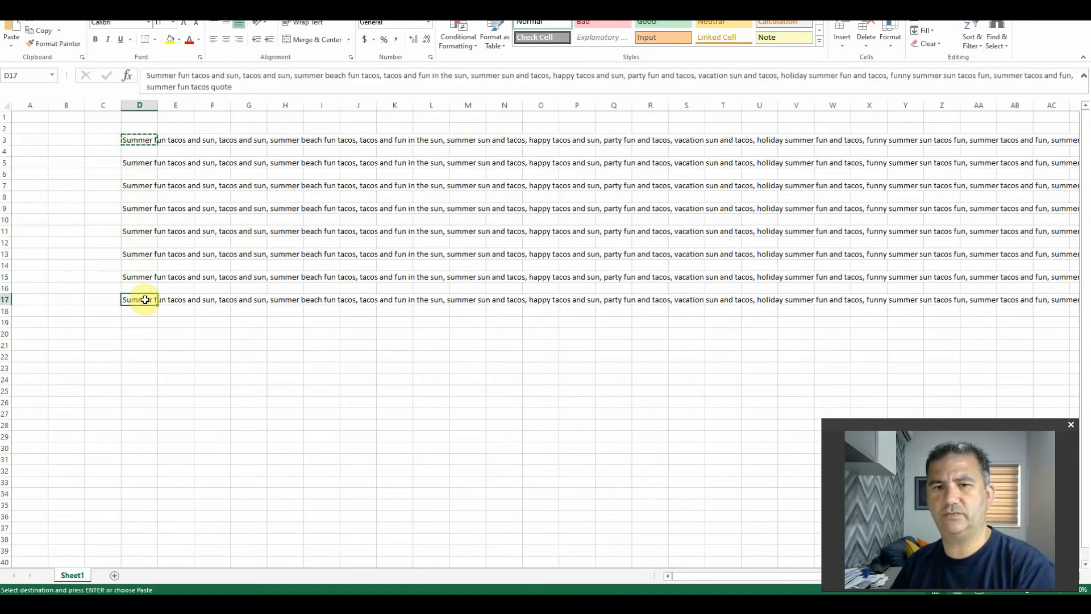
{"action": "left_click", "coordinate": [144, 322]}
{"action": "type", "text": "Summer fun tacos and sun, tacos and sun, summer beach fun tacos, tacos and fun in the sun, summer sun and tacos, happy tacos and sun, party fun and tacos, vacation sun and tacos, holiday summer fun and tacos, funny summer sun tacos fun, summer tacos and fun, summer fun tacos quote"}
{"action": "left_click", "coordinate": [145, 344]}
{"action": "type", "text": "Summer fun tacos and sun, tacos and sun, summer beach fun tacos, tacos and fun in the sun, summer sun and tacos, happy tacos and sun, party fun and tacos, vacation sun and tacos, holiday summer fun and tacos, funny summer sun tacos fun, summer tacos and fun, summer fun tacos quote"}
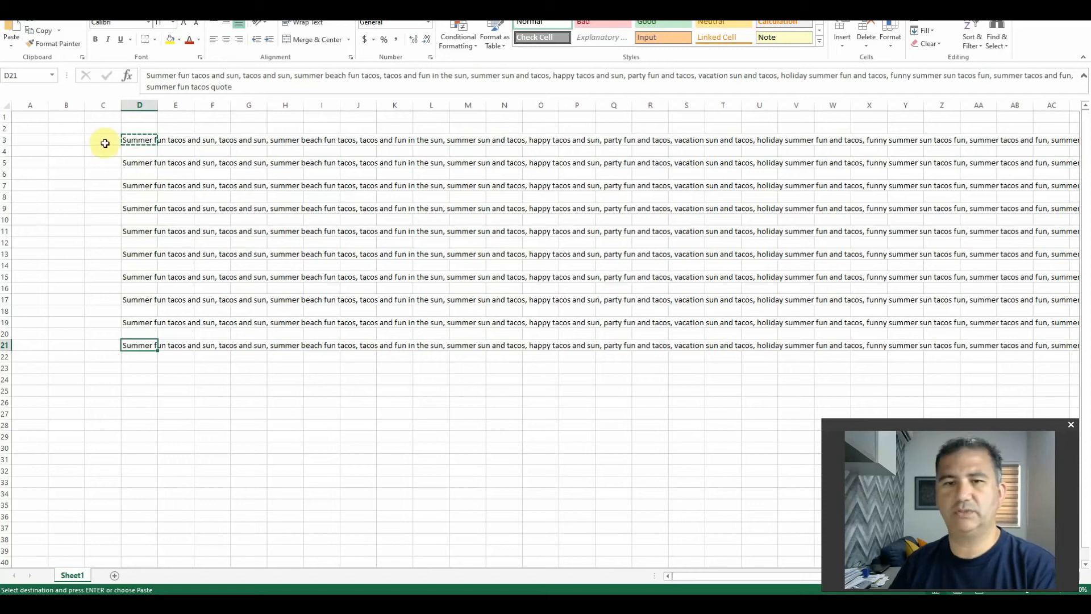
- Replace "tacos" with "pizza" in the keyword list in cell D5 only, and check the edited list
{"action": "left_click", "coordinate": [137, 163]}
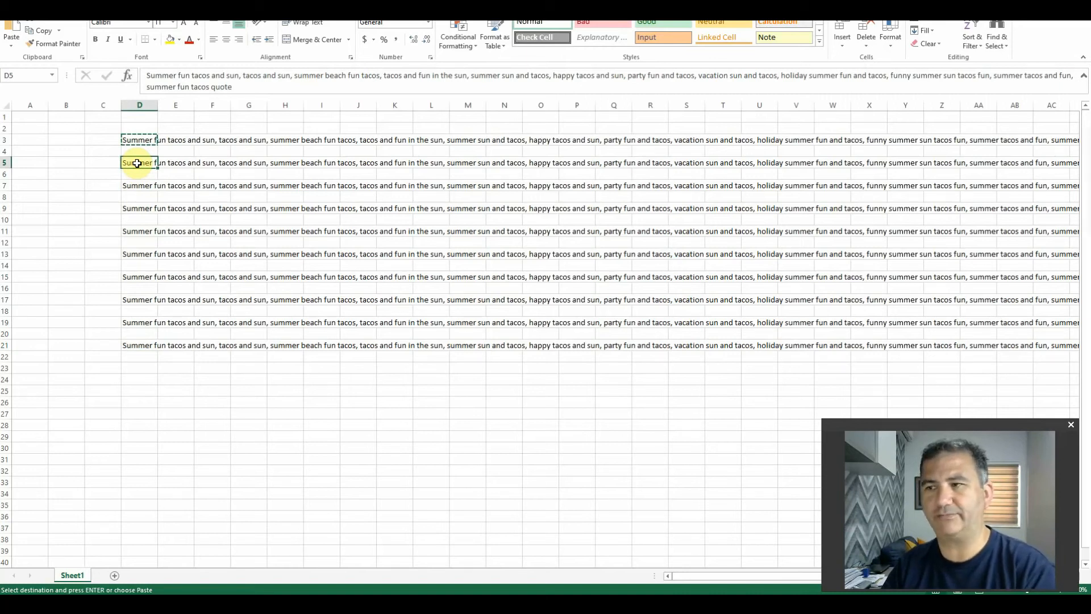
{"action": "key", "text": "ctrl+f"}
{"action": "left_click_drag", "start_coordinate": [1080, 126], "coordinate": [480, 142]}
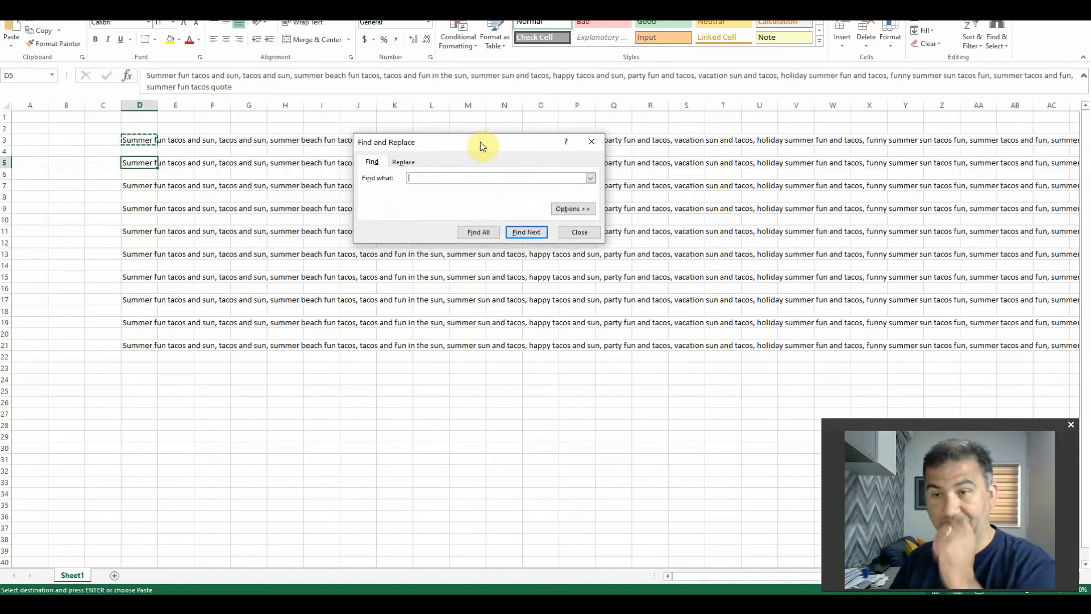
{"action": "left_click", "coordinate": [405, 162]}
{"action": "left_click", "coordinate": [438, 179]}
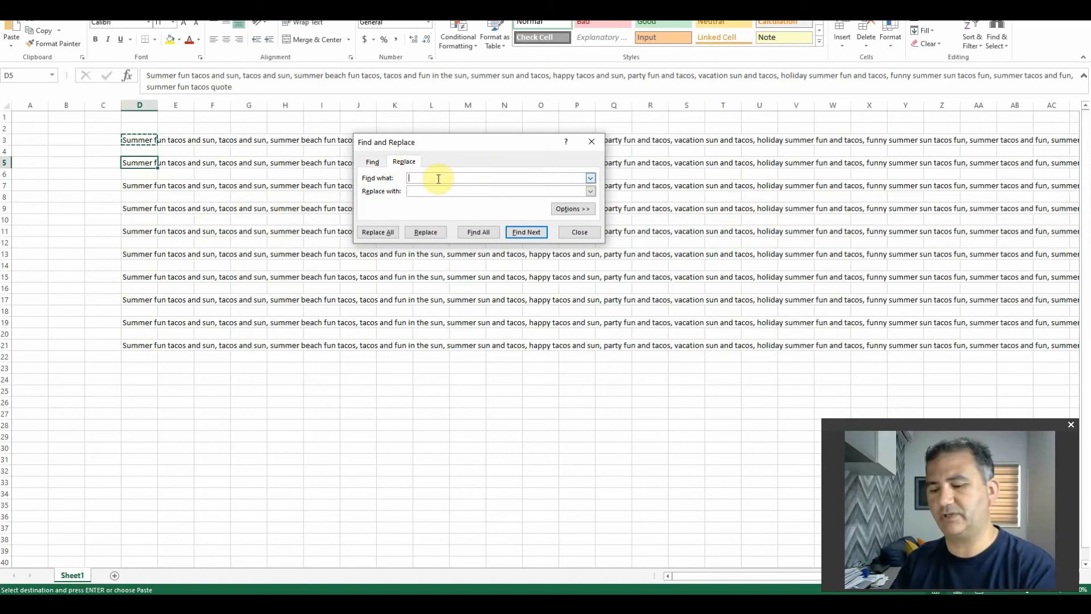
{"action": "type", "text": "tacos"}
{"action": "left_click", "coordinate": [432, 192]}
{"action": "type", "text": "pizza"}
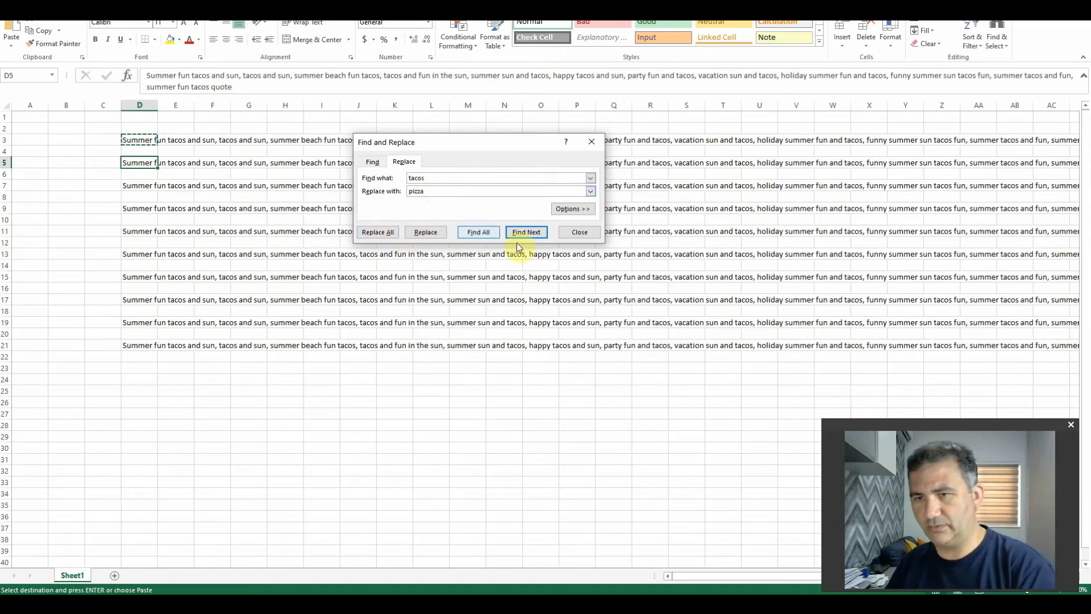
{"action": "left_click", "coordinate": [376, 233]}
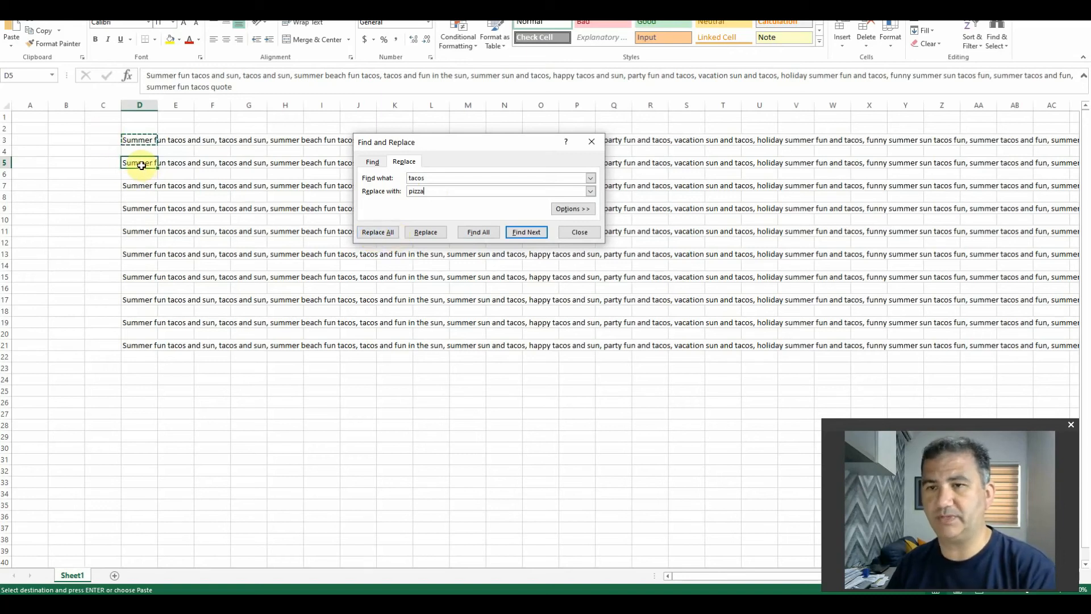
{"action": "left_click", "coordinate": [429, 236]}
{"action": "left_click_drag", "start_coordinate": [463, 145], "coordinate": [307, 325]}
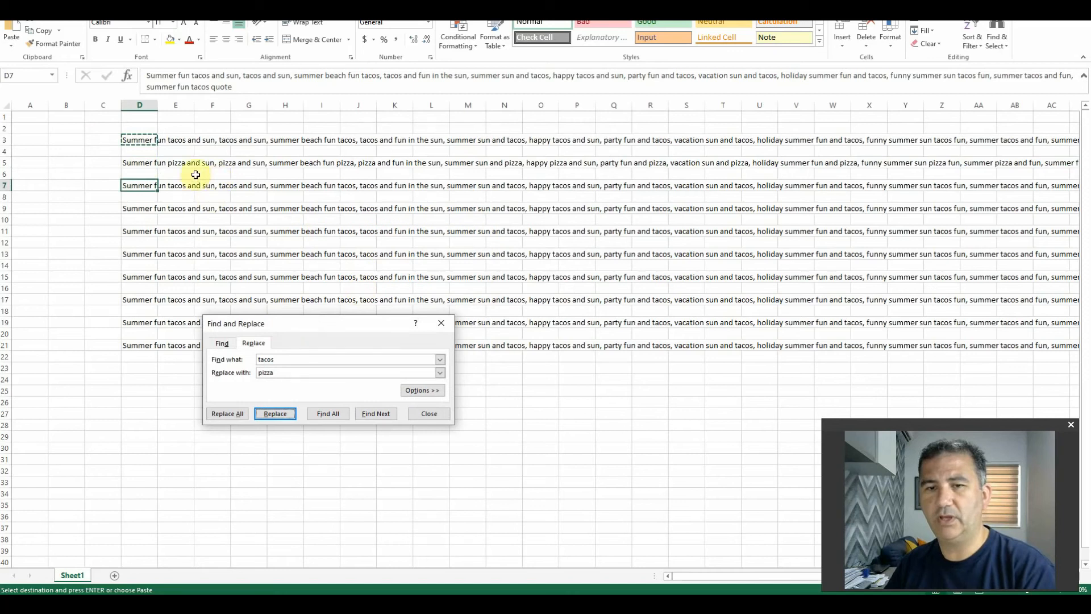
{"action": "left_click", "coordinate": [149, 163]}
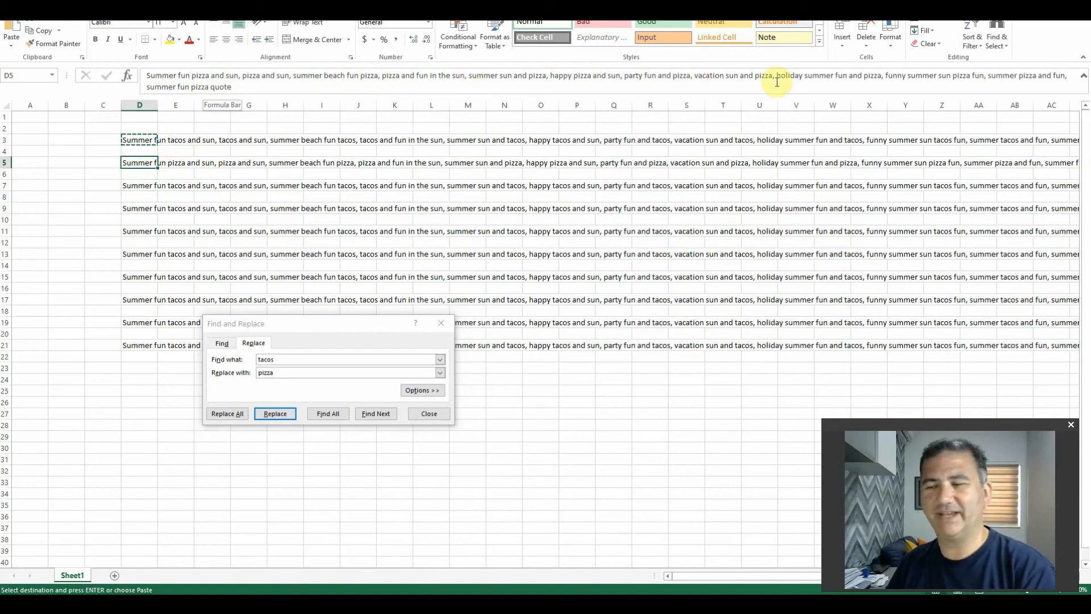
- Replace "tacos" with "burritos" in the keyword list in cell D7 only
{"action": "left_click", "coordinate": [139, 186]}
{"action": "left_click_drag", "start_coordinate": [314, 326], "coordinate": [418, 230]}
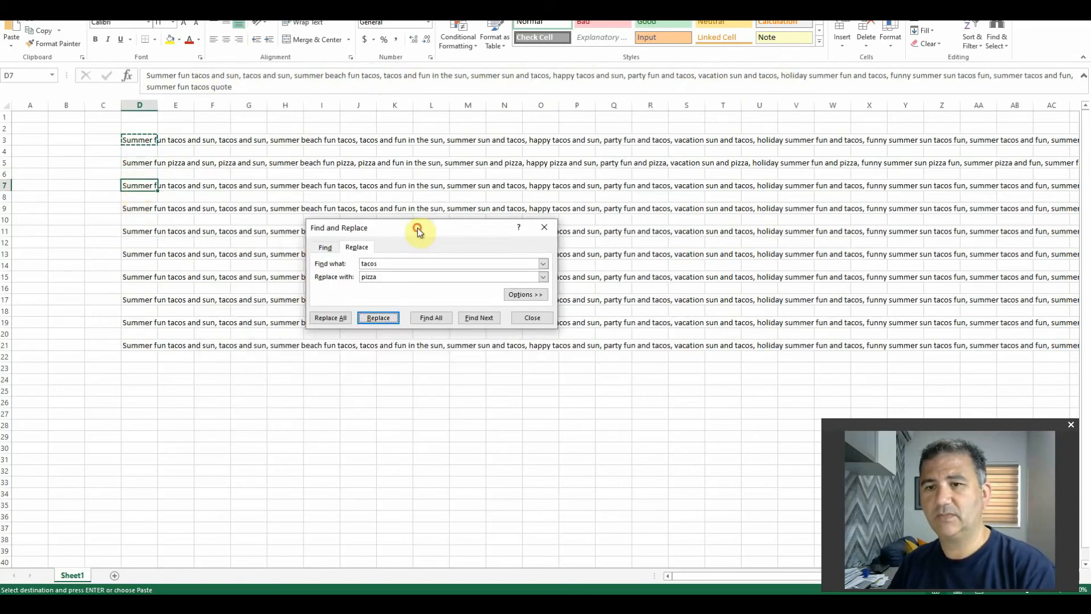
{"action": "double_click", "coordinate": [382, 276]}
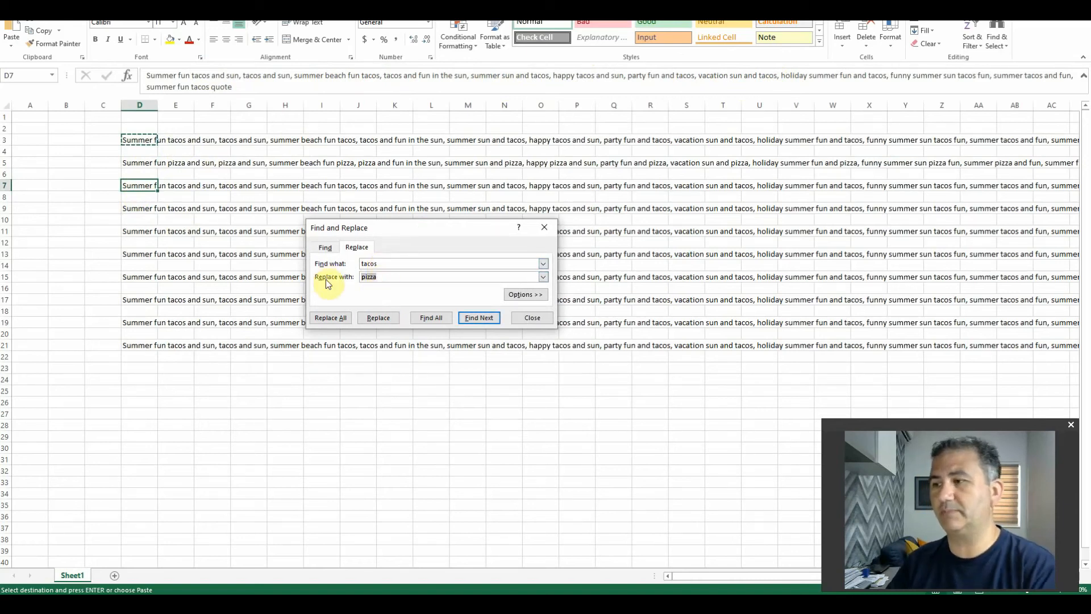
{"action": "type", "text": "burritos"}
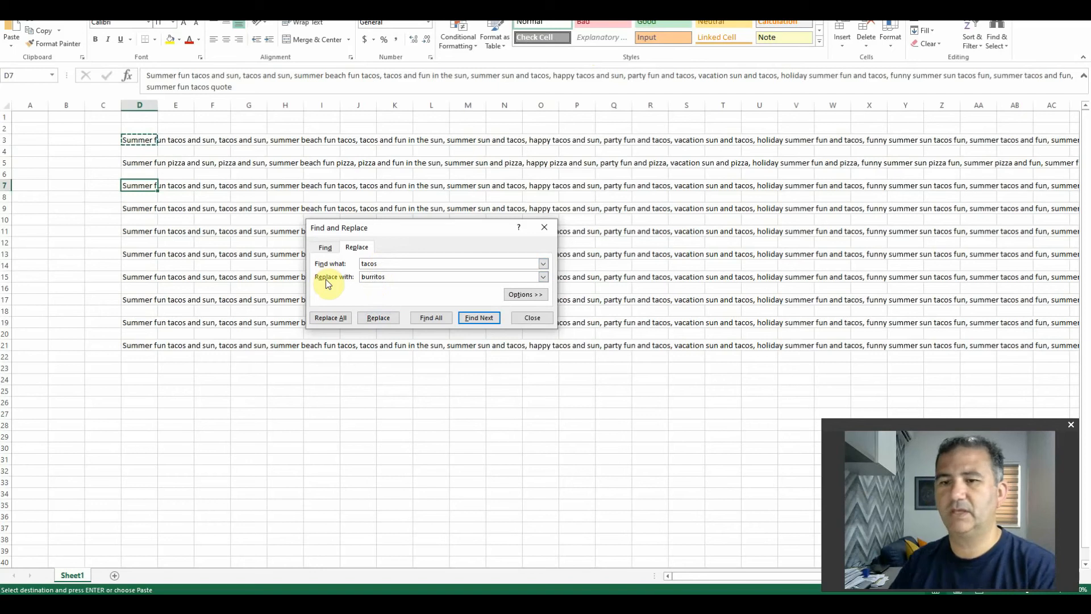
{"action": "left_click", "coordinate": [378, 318]}
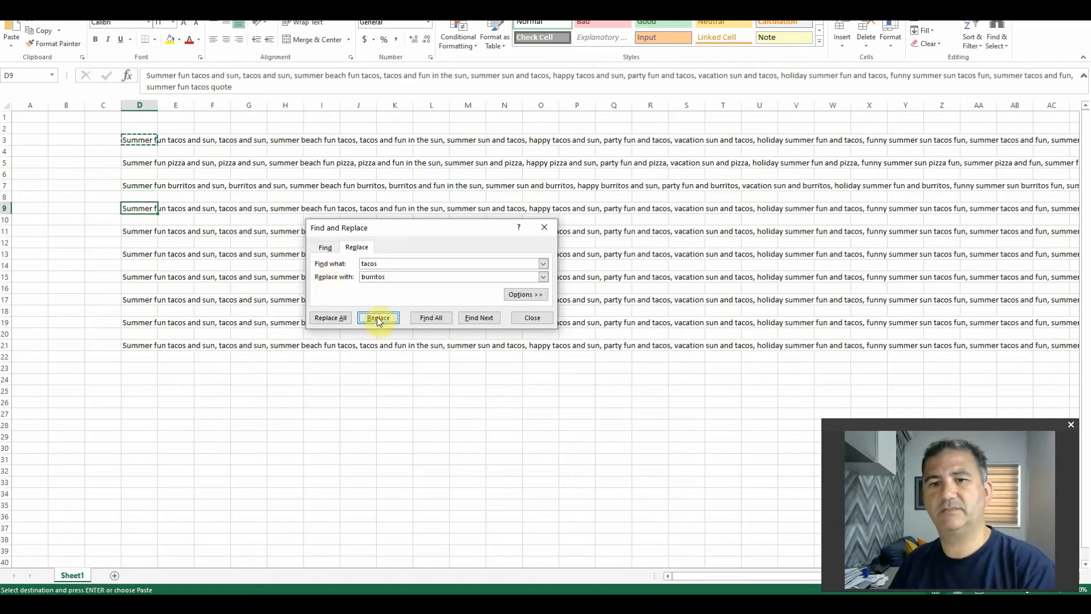
- Replace "tacos" with "nachos" in the keyword list in cell D9 only
{"action": "left_click", "coordinate": [390, 277]}
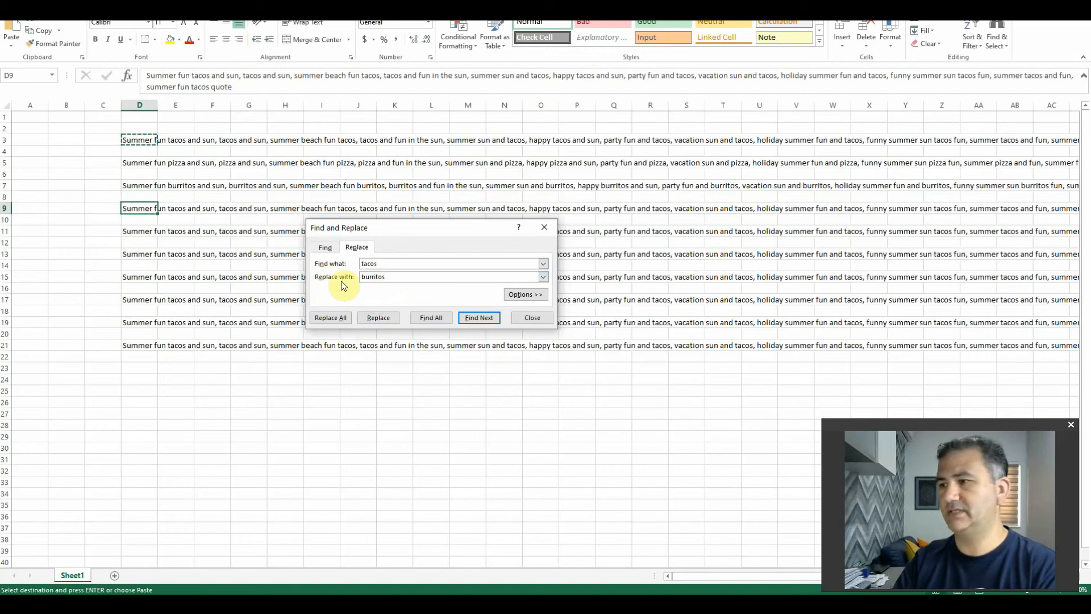
{"action": "key", "text": "BackSpace"}
{"action": "key", "text": "BackSpace"}
{"action": "key", "text": "BackSpace"}
{"action": "key", "text": "BackSpace"}
{"action": "key", "text": "BackSpace"}
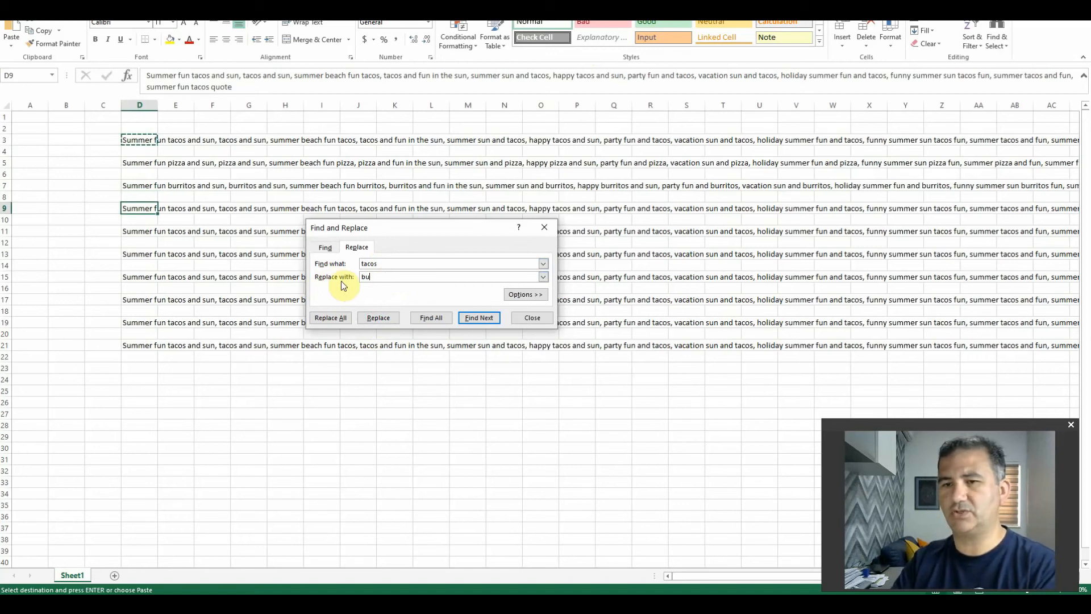
{"action": "type", "text": "nanas"}
{"action": "key", "text": "BackSpace"}
{"action": "key", "text": "BackSpace"}
{"action": "key", "text": "BackSpace"}
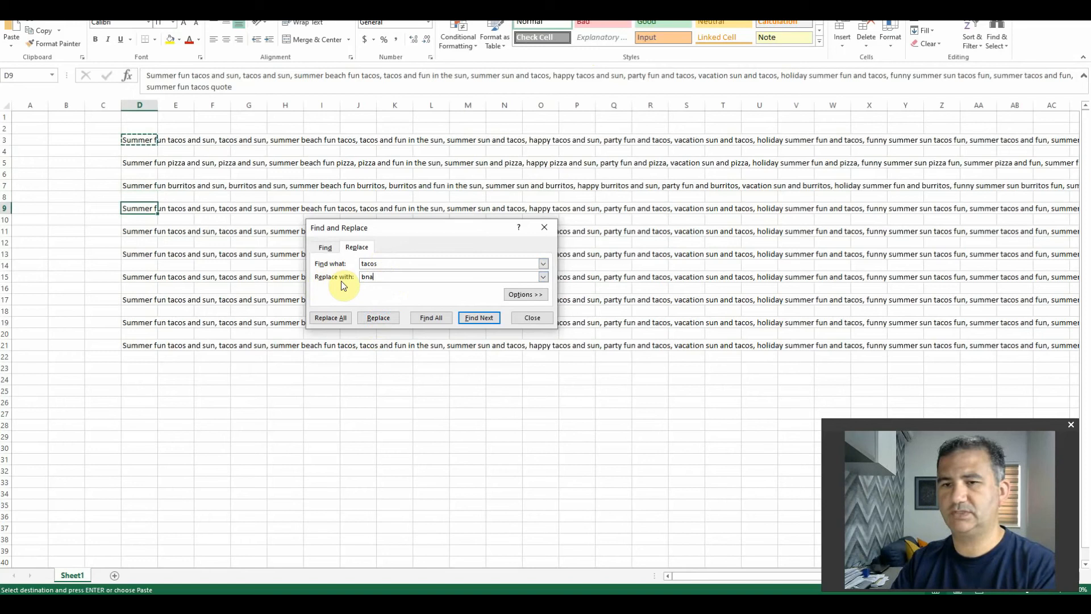
{"action": "type", "text": "nachos"}
{"action": "left_click", "coordinate": [364, 318]}
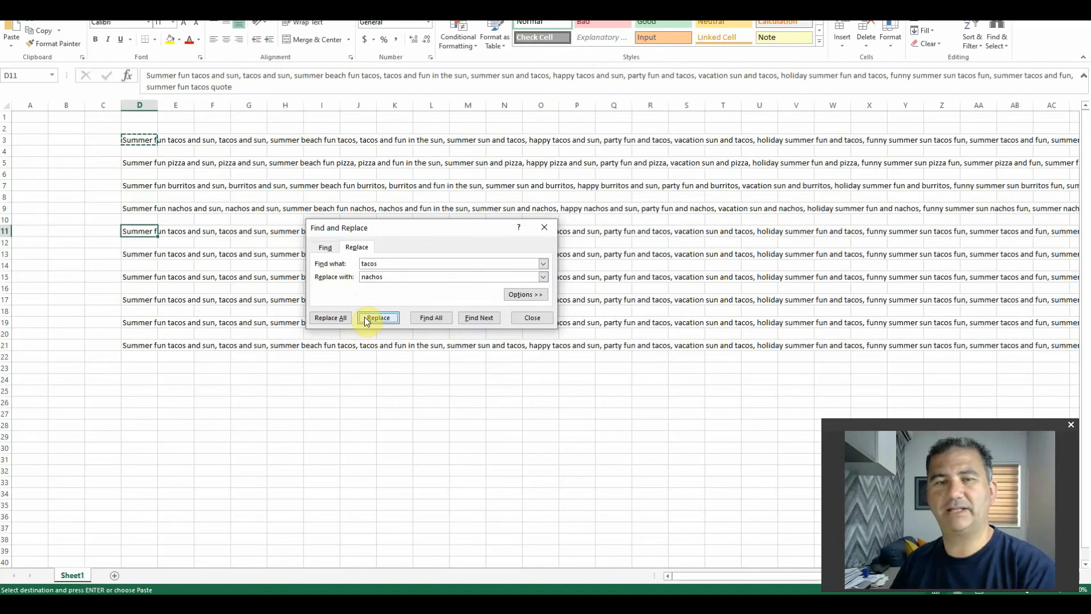
- Replace "tacos" with "hamburgers" in the keyword list in cell D11 only
{"action": "left_click", "coordinate": [390, 277]}
{"action": "key", "text": "BackSpace"}
{"action": "key", "text": "BackSpace"}
{"action": "key", "text": "BackSpace"}
{"action": "key", "text": "BackSpace"}
{"action": "type", "text": "hamb"}
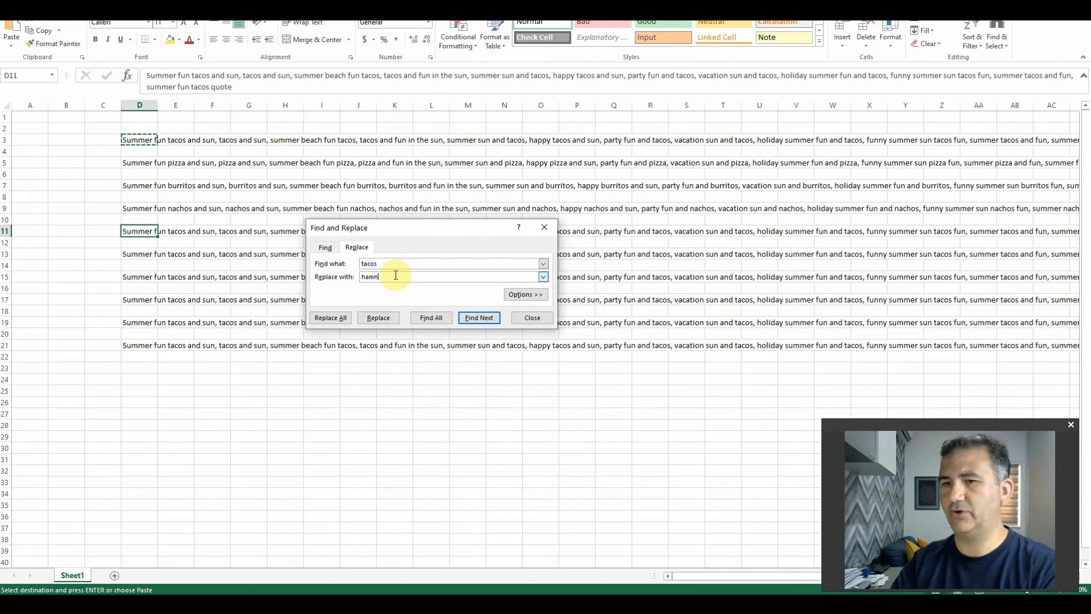
{"action": "type", "text": "burgers"}
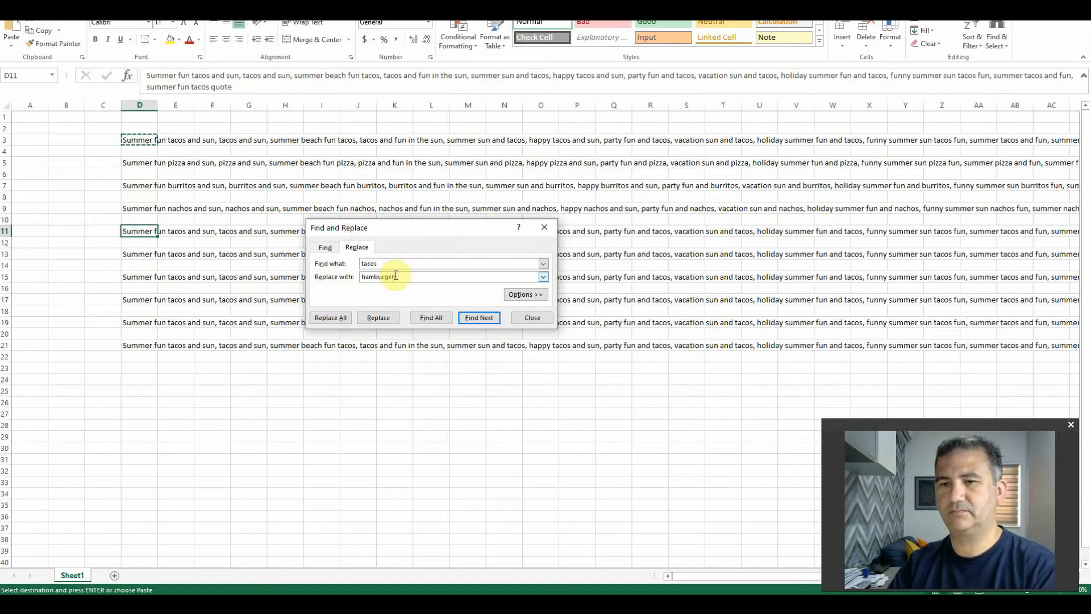
{"action": "left_click", "coordinate": [364, 318]}
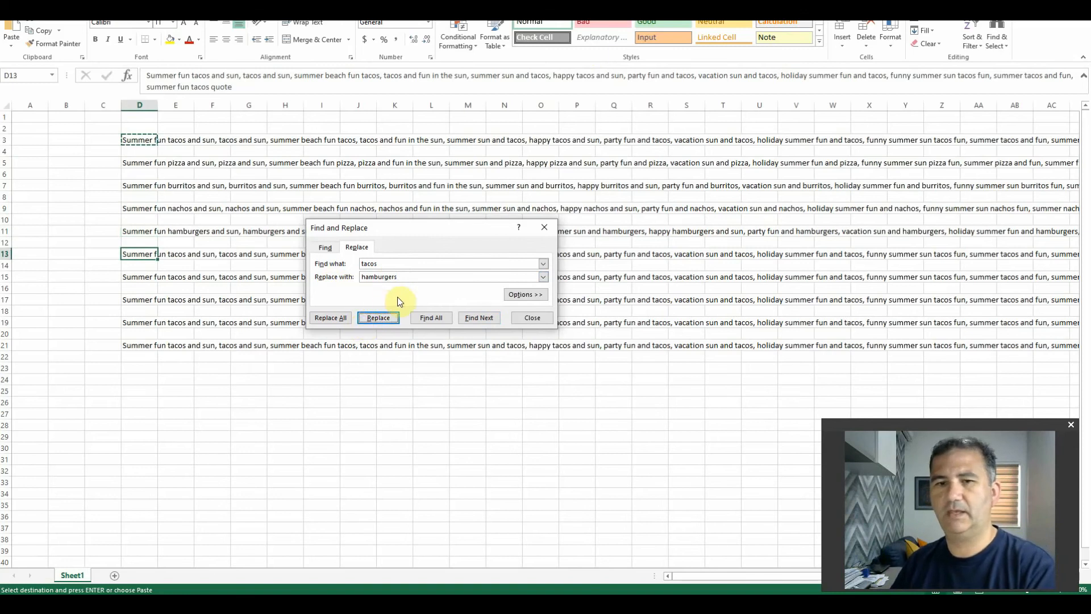
- Replace "tacos" with "hot dogs" in the keyword list in D13 and with "cocktails" in the list in D15
{"action": "left_click_drag", "start_coordinate": [405, 276], "coordinate": [354, 280]}
{"action": "type", "text": "hot dogs"}
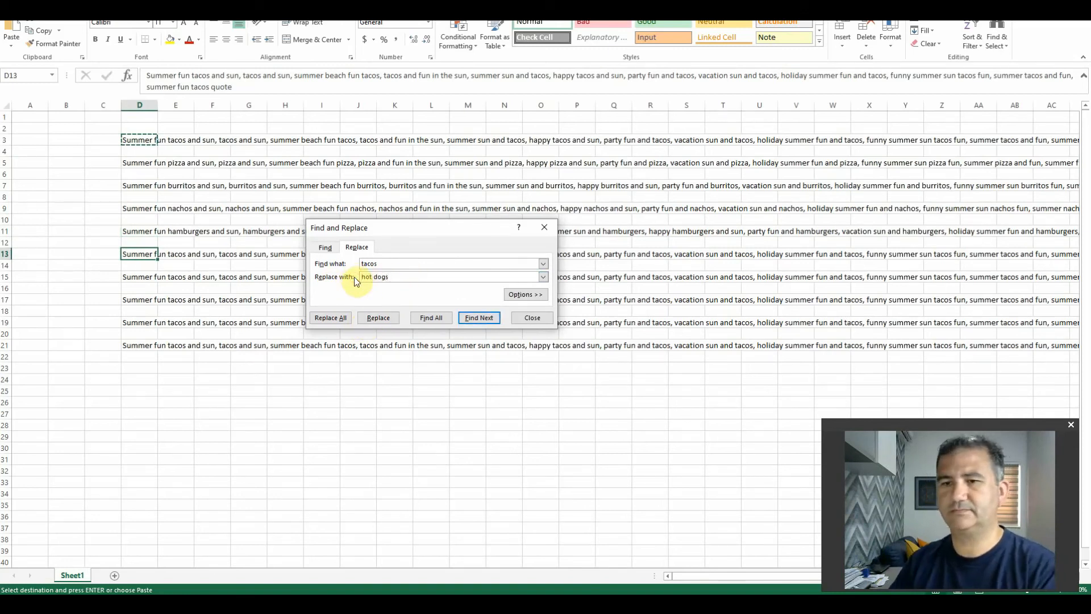
{"action": "left_click", "coordinate": [378, 317]}
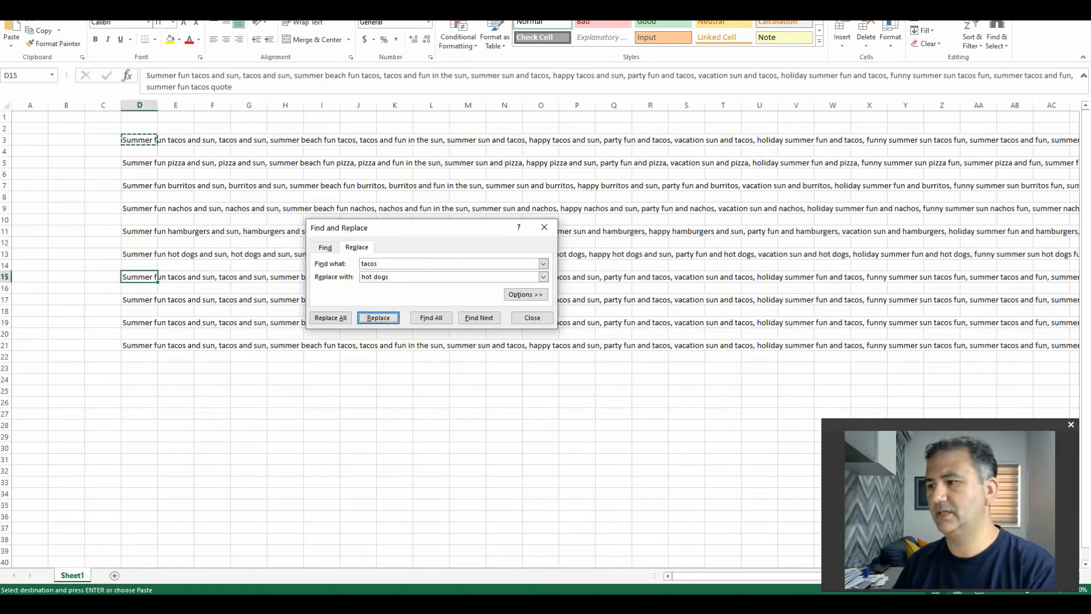
{"action": "left_click", "coordinate": [392, 276]}
{"action": "type", "text": "docktails"}
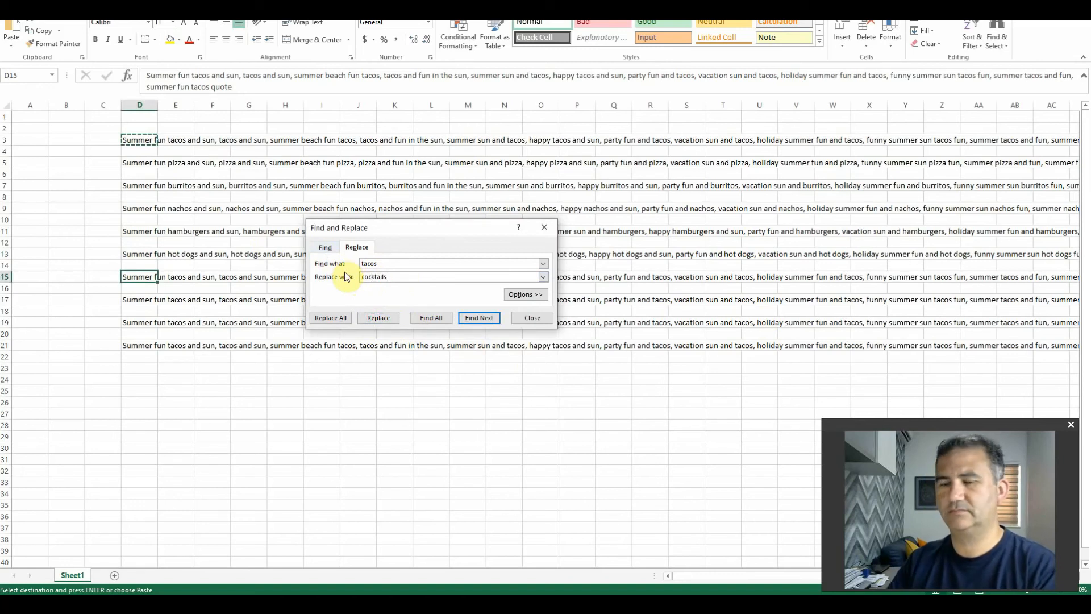
{"action": "left_click", "coordinate": [376, 317]}
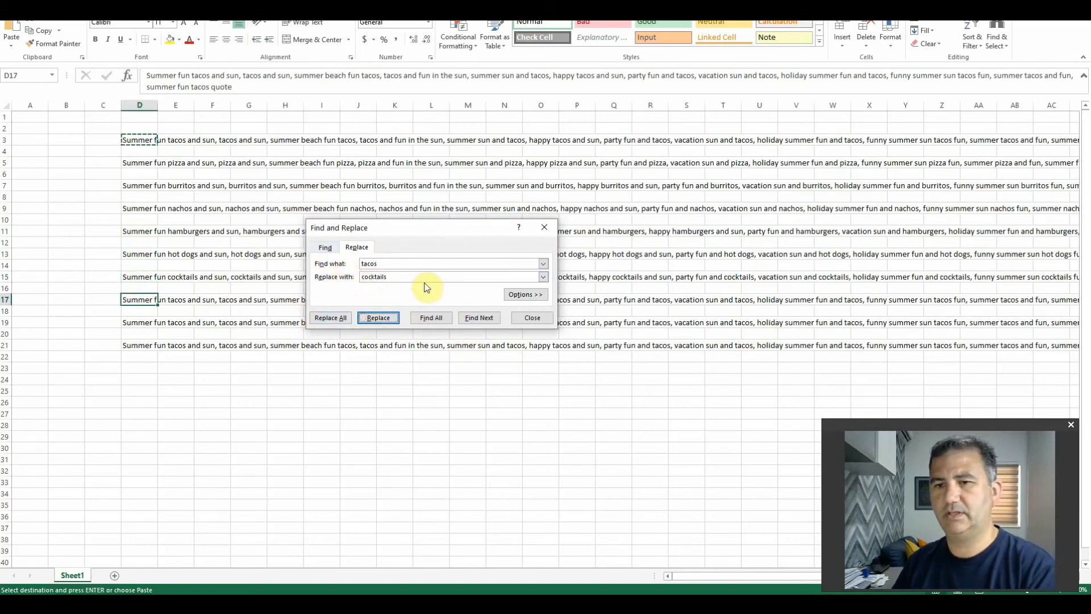
- Replace "tacos" with "margaritas" in the keyword list in D17 and with "pina coladas" in the list in D19
{"action": "left_click_drag", "start_coordinate": [360, 276], "coordinate": [401, 273]}
{"action": "type", "text": "margaritas"}
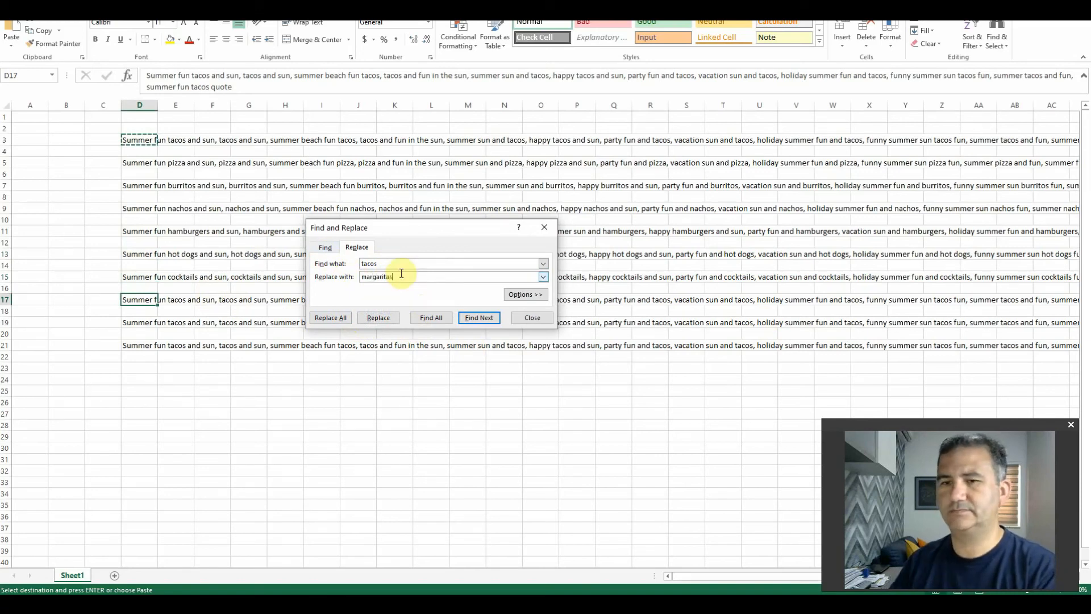
{"action": "left_click", "coordinate": [372, 317]}
{"action": "left_click_drag", "start_coordinate": [414, 276], "coordinate": [359, 278]}
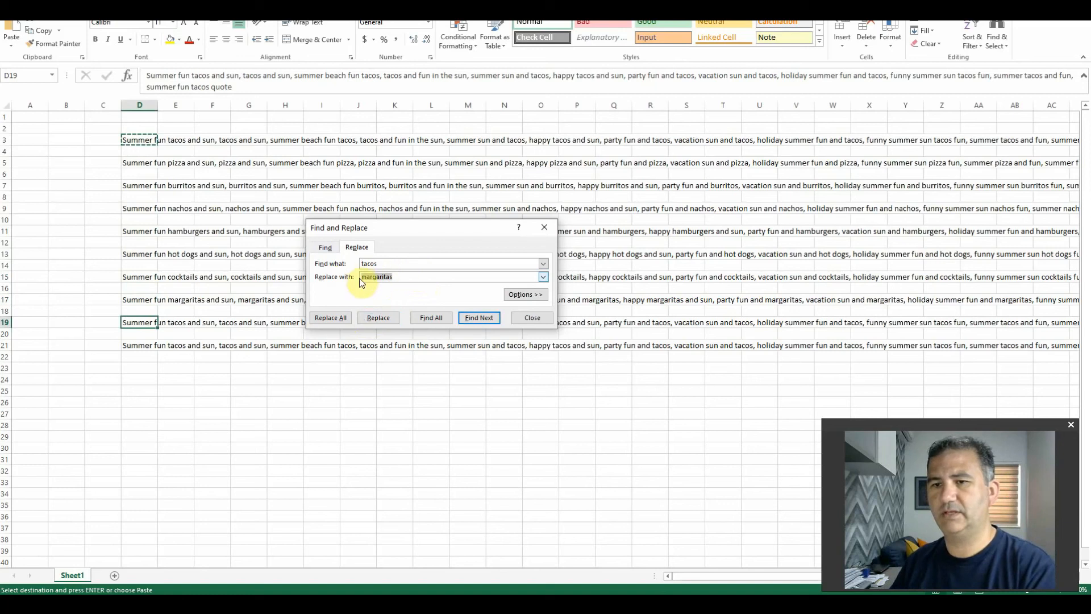
{"action": "type", "text": "pina coladas"}
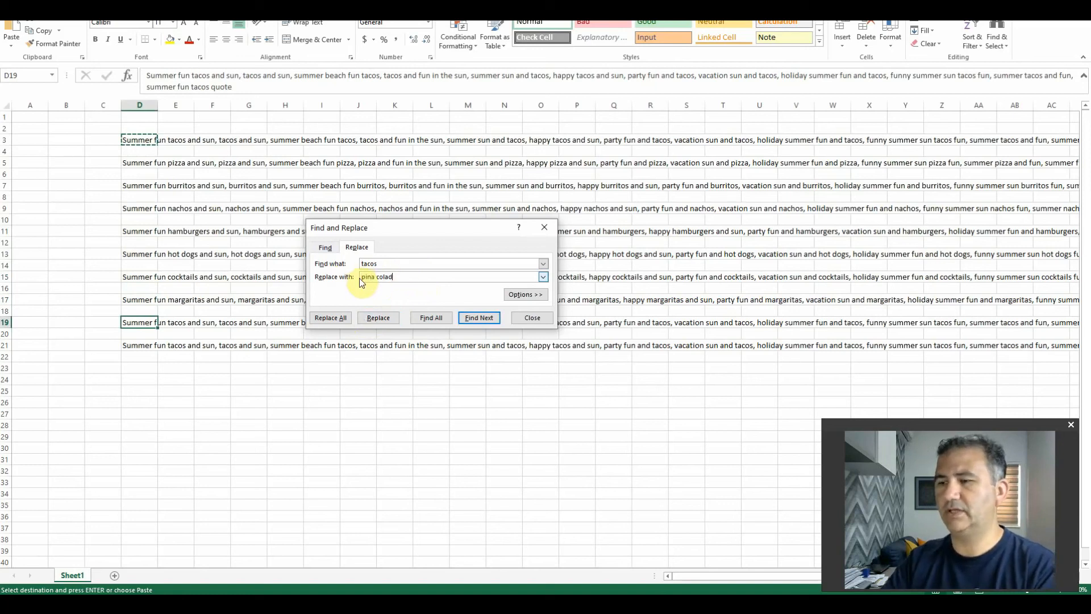
{"action": "left_click", "coordinate": [375, 316]}
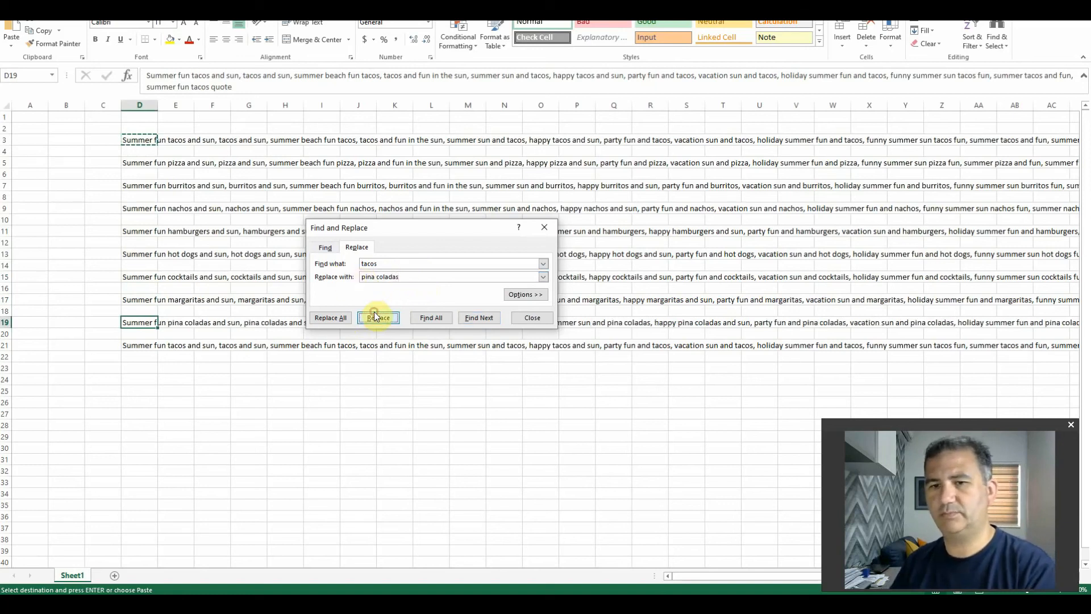
- Replace "tacos" with "parties" in the keyword list in cell D21 only and close Find and Replace
{"action": "left_click", "coordinate": [409, 275]}
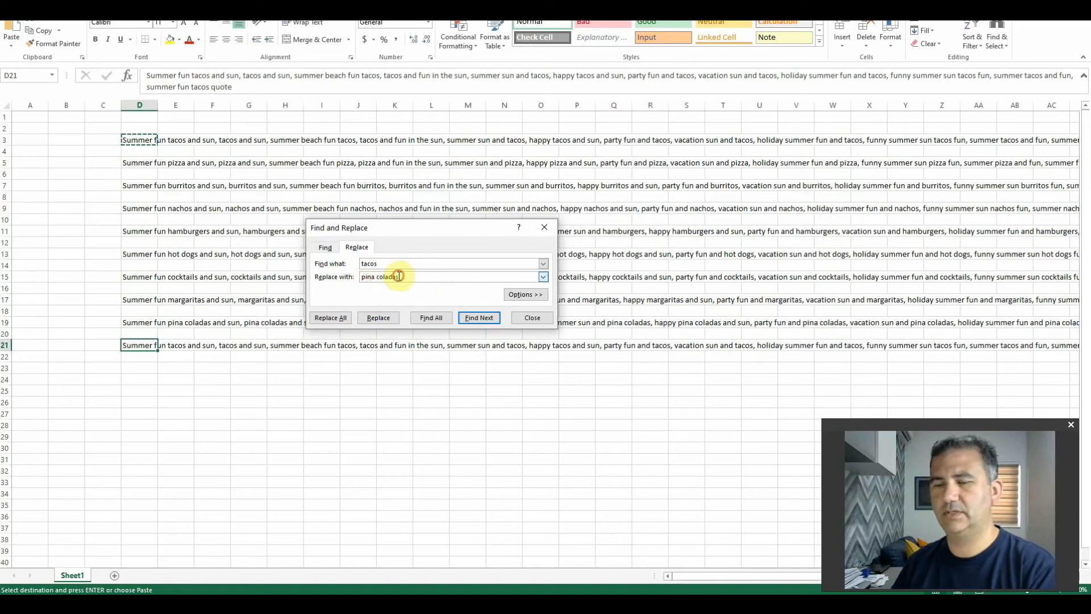
{"action": "key", "text": "BackSpace"}
{"action": "key", "text": "BackSpace"}
{"action": "key", "text": "BackSpace"}
{"action": "key", "text": "BackSpace"}
{"action": "key", "text": "BackSpace"}
{"action": "key", "text": "BackSpace"}
{"action": "key", "text": "BackSpace"}
{"action": "key", "text": "BackSpace"}
{"action": "key", "text": "BackSpace"}
{"action": "key", "text": "BackSpace"}
{"action": "key", "text": "BackSpace"}
{"action": "key", "text": "BackSpace"}
{"action": "type", "text": "parties"}
{"action": "left_click", "coordinate": [392, 317]}
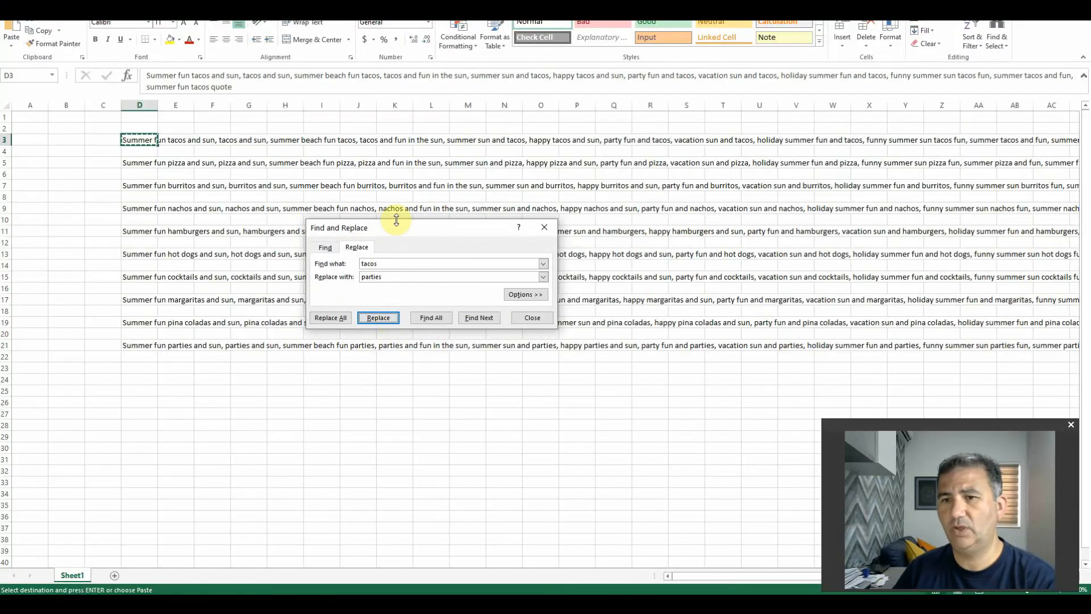
{"action": "key", "text": "Escape"}
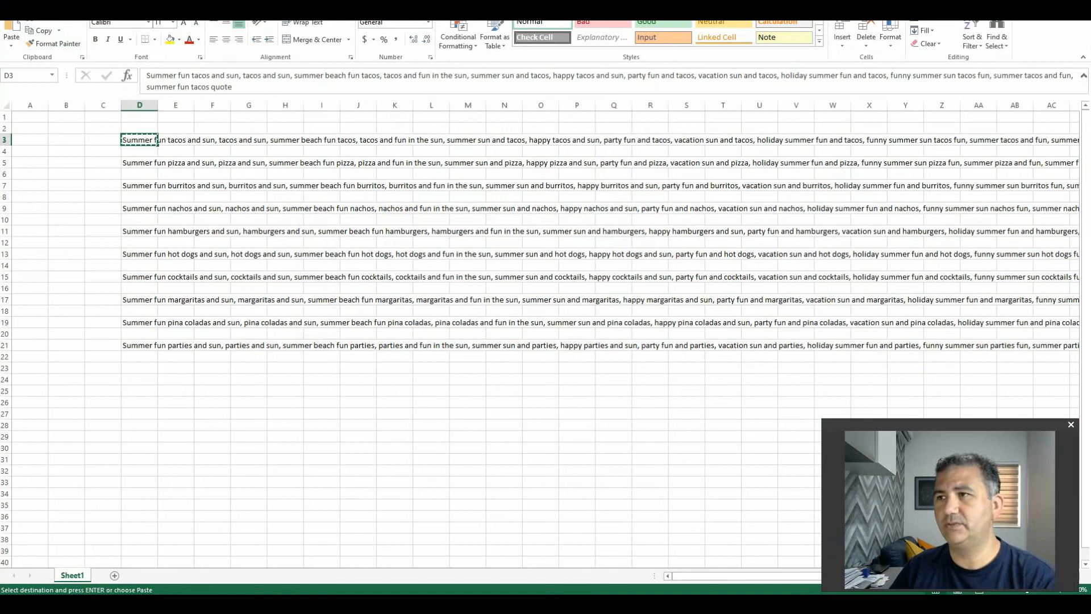
- Shrink the Excel workbook to a small window and place it beside the design on the Redbubble page
{"action": "double_click", "coordinate": [579, 6]}
{"action": "left_click_drag", "start_coordinate": [625, 25], "coordinate": [886, 46]}
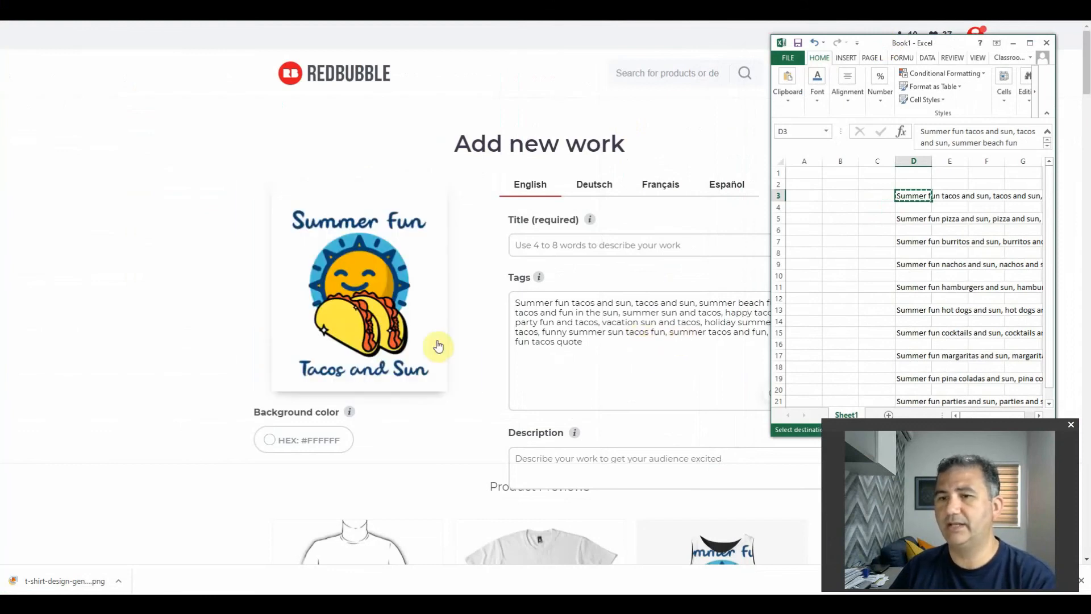
{"action": "mouse_move", "coordinate": [377, 310]}
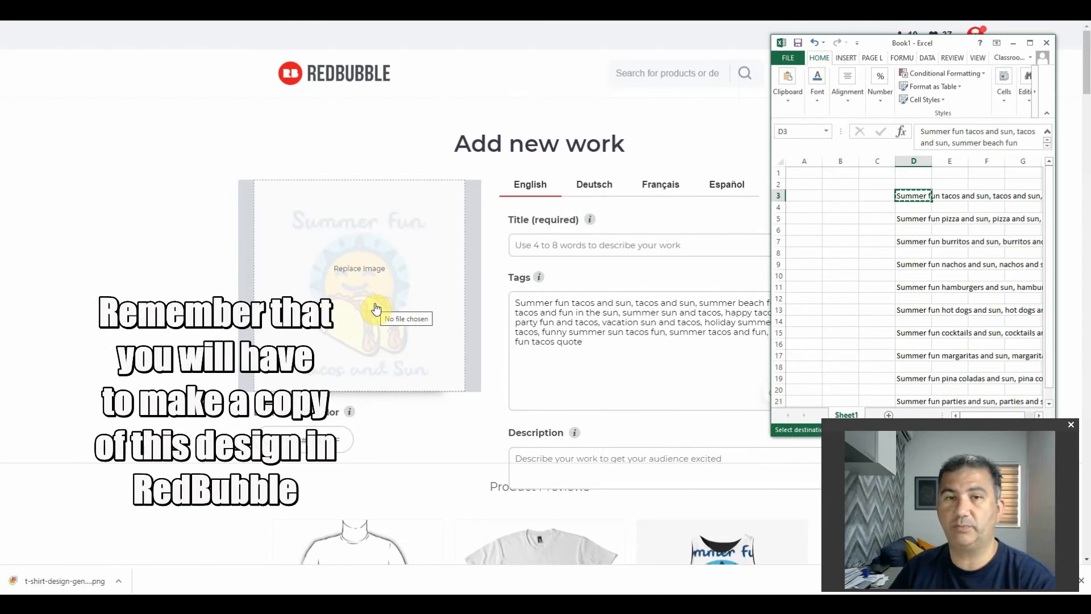
- Copy the pizza keyword list from D5 and paste it over all the existing tags on the Redbubble page
{"action": "left_click", "coordinate": [907, 220]}
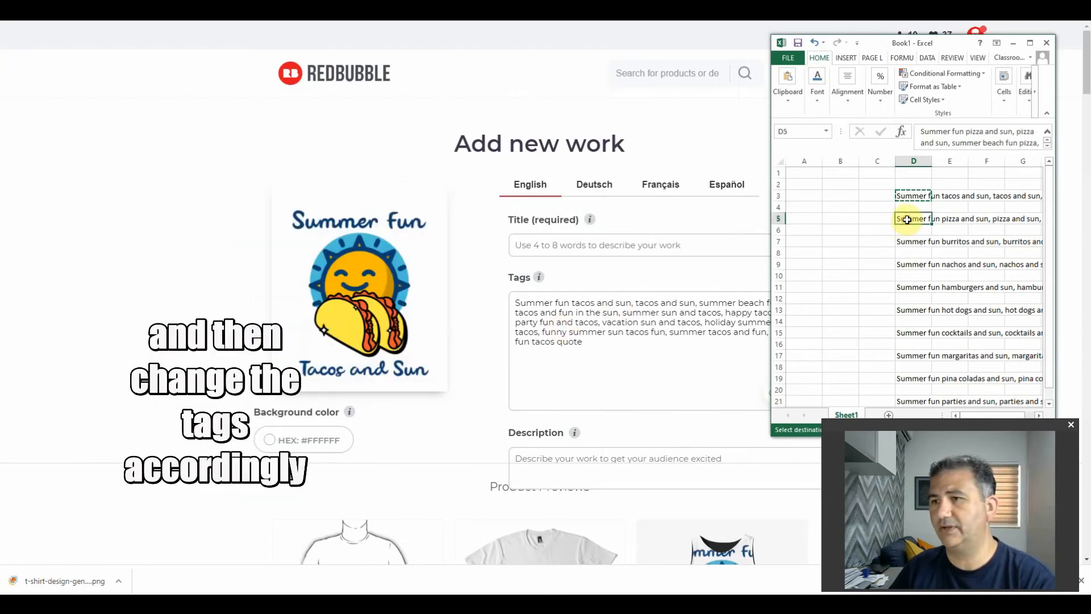
{"action": "key", "text": "ctrl+c"}
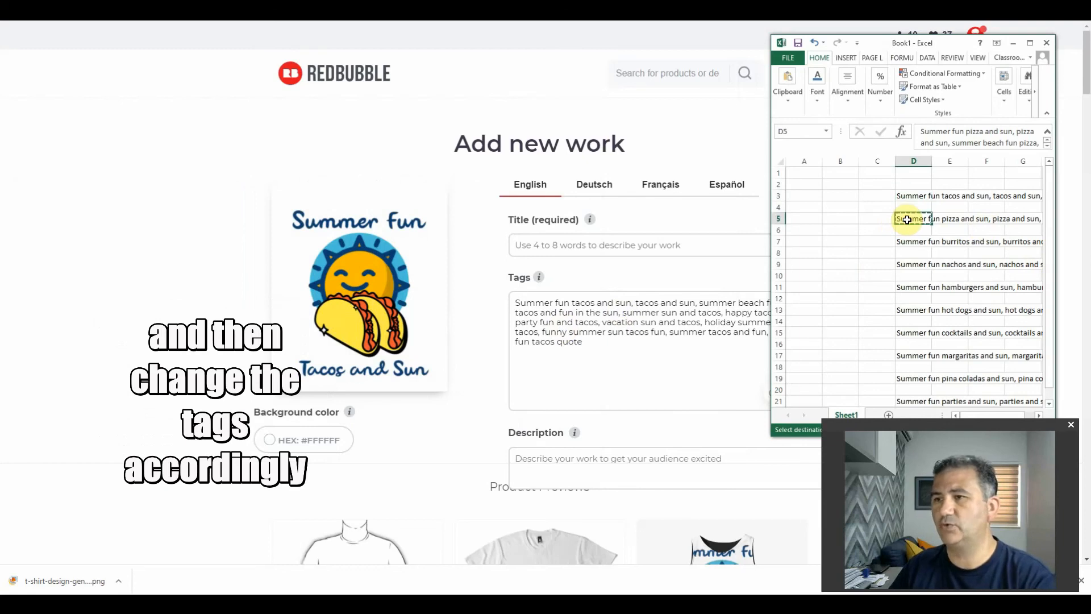
{"action": "left_click", "coordinate": [607, 350]}
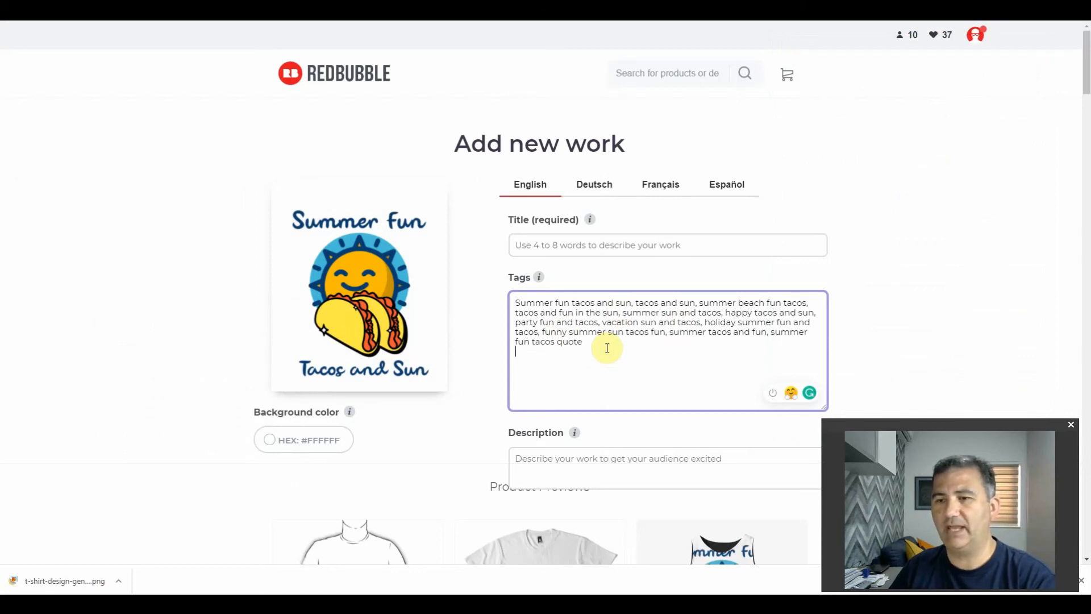
{"action": "key", "text": "ctrl+a"}
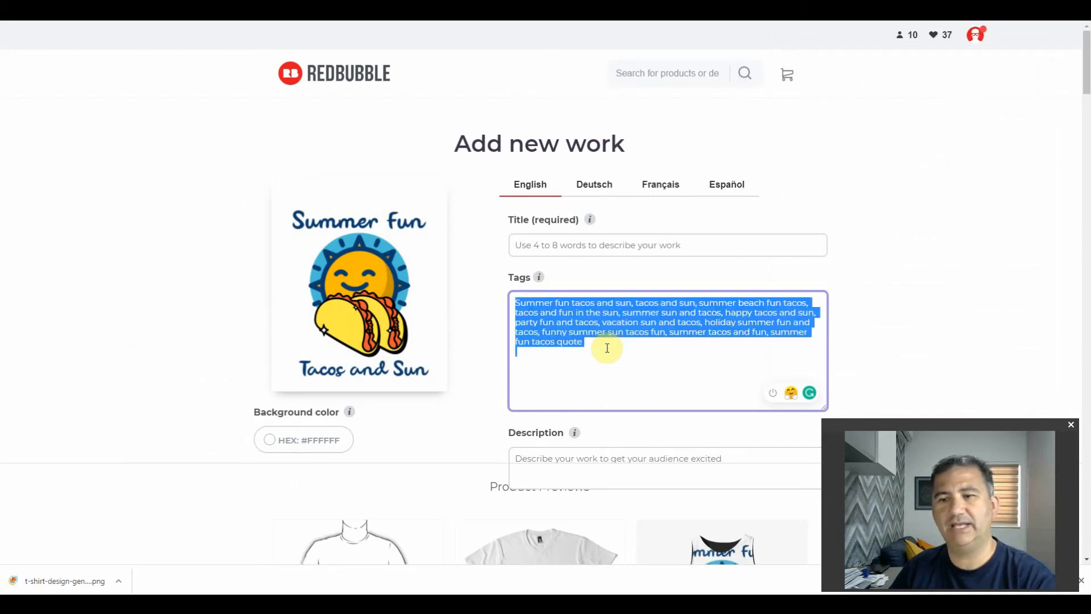
{"action": "key", "text": "ctrl+v"}
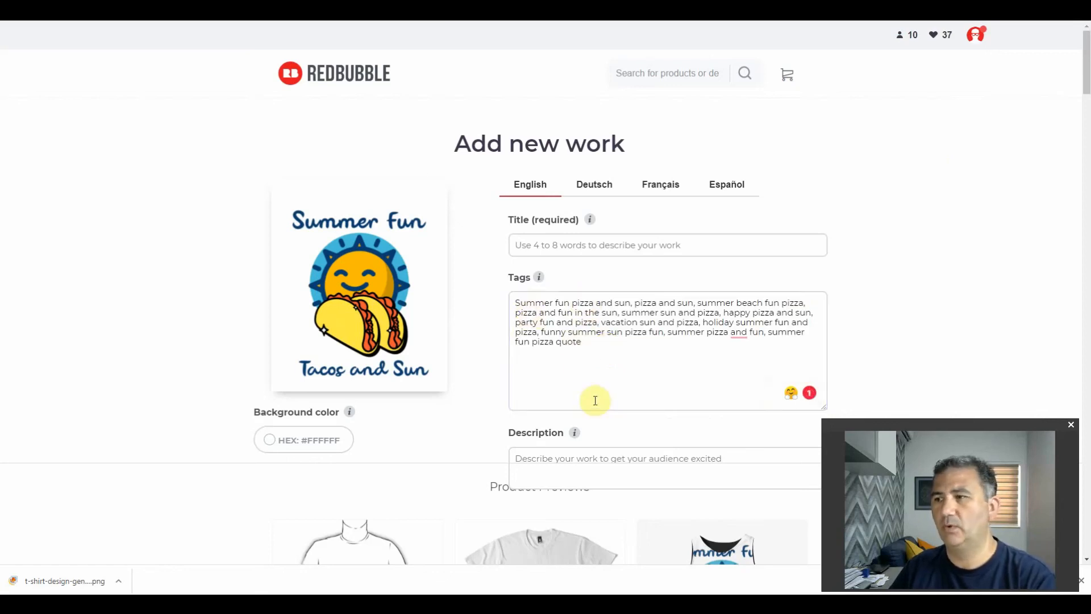
- Return to Excel, copy the burritos keyword list from D7, and paste it over all the tags in Redbubble
{"action": "key", "text": "alt+Tab"}
{"action": "left_click", "coordinate": [910, 242]}
{"action": "key", "text": "ctrl+c"}
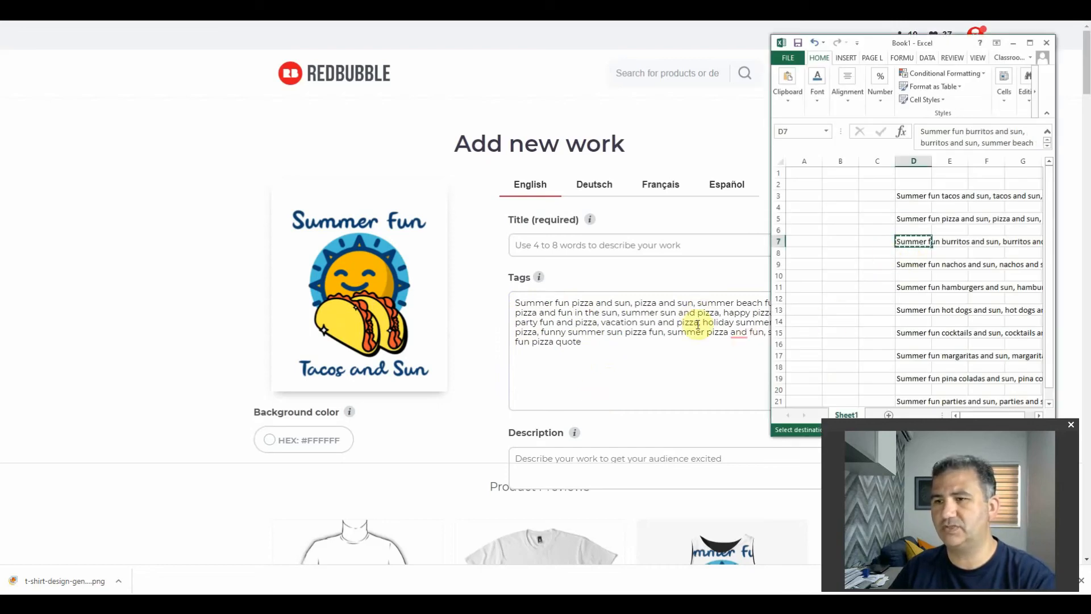
{"action": "left_click", "coordinate": [633, 371]}
{"action": "key", "text": "ctrl+a"}
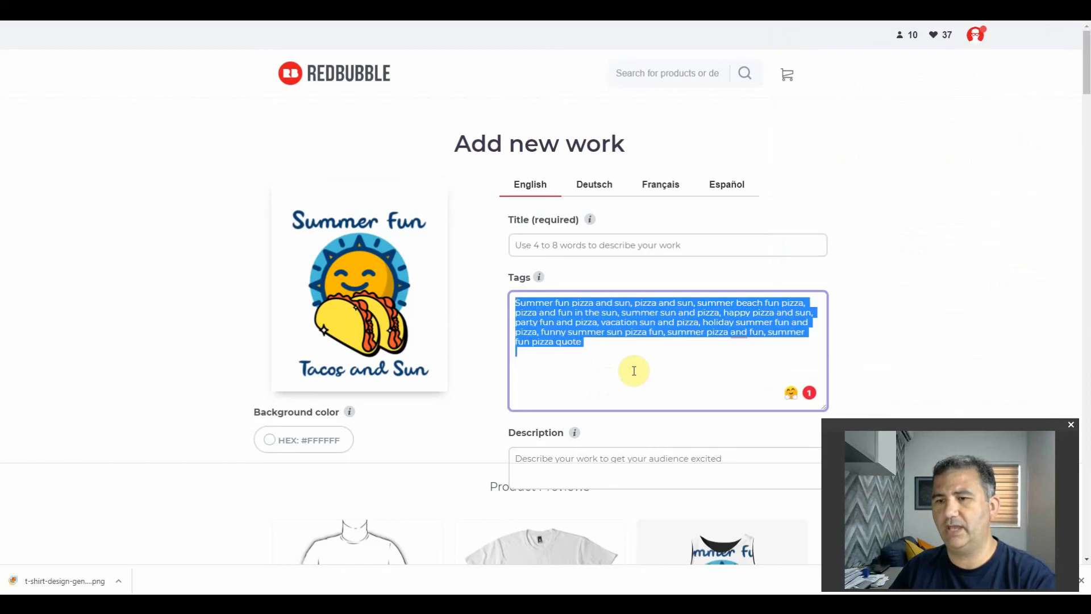
{"action": "key", "text": "ctrl+v"}
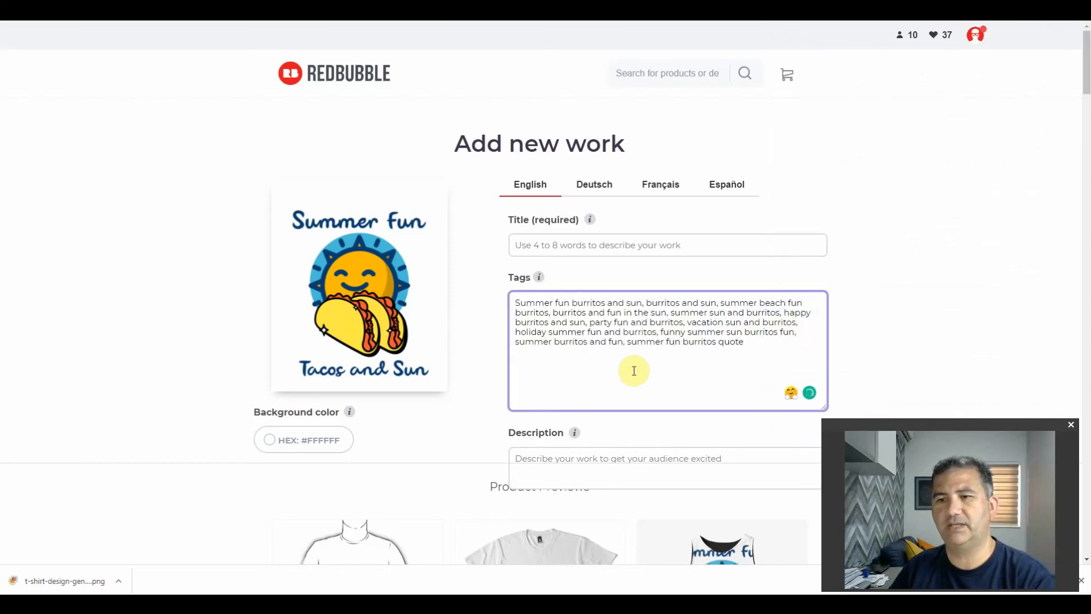